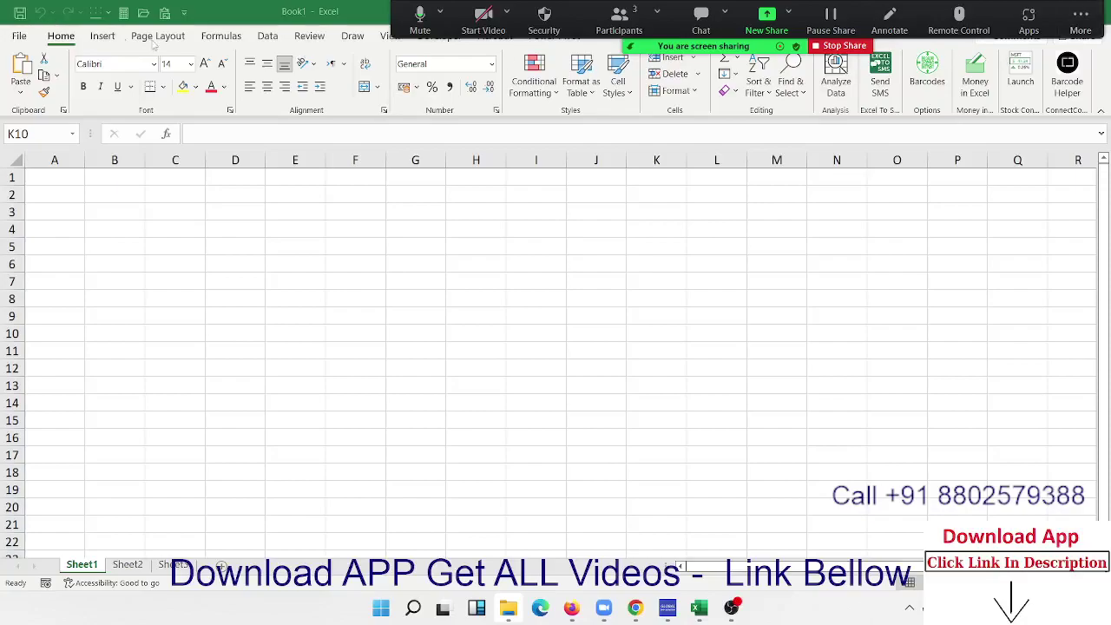
Step: Enter the heading Sales in cell A1
click(278, 41)
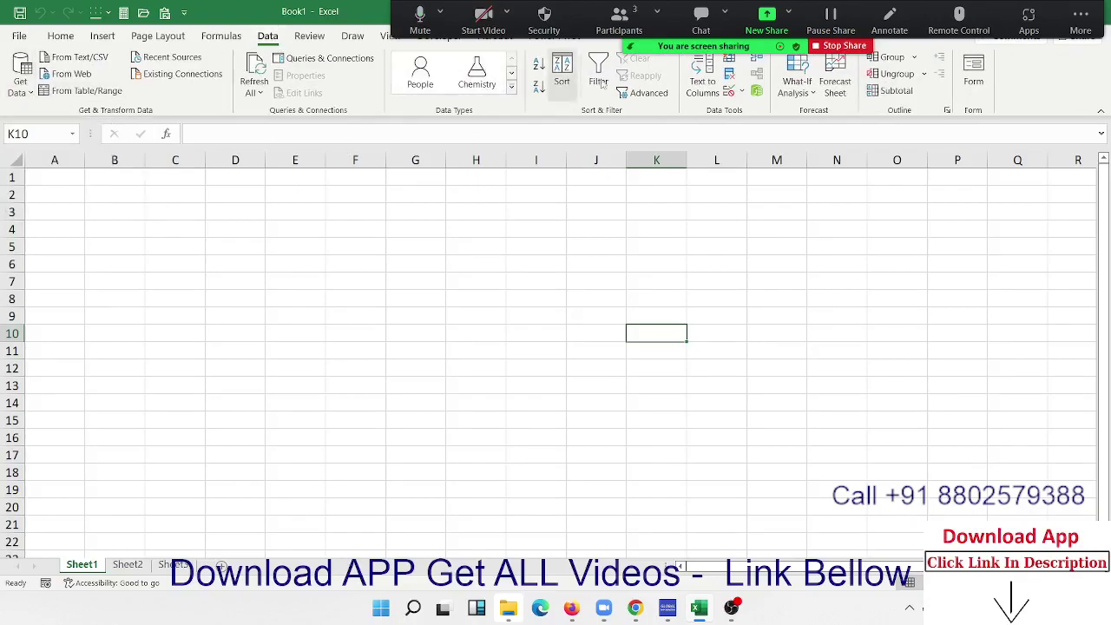
click(433, 198)
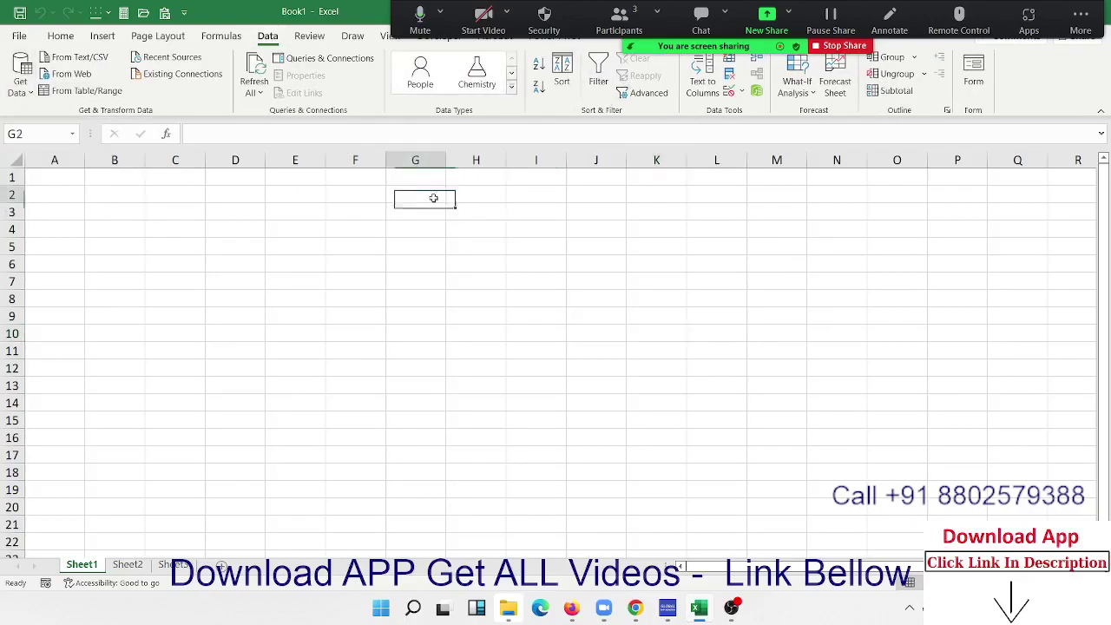
click(32, 175)
text(Sale)
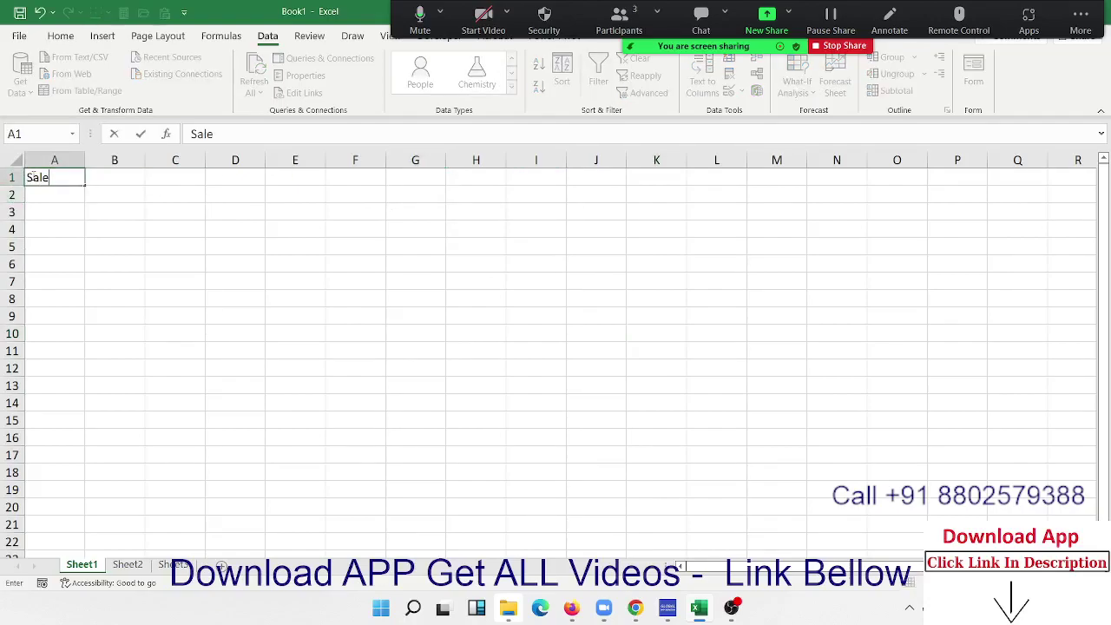
text(s)
key(Return)
Step: Enter the formula =RANDBETWEEN(10,90) in cell A2
text(=r)
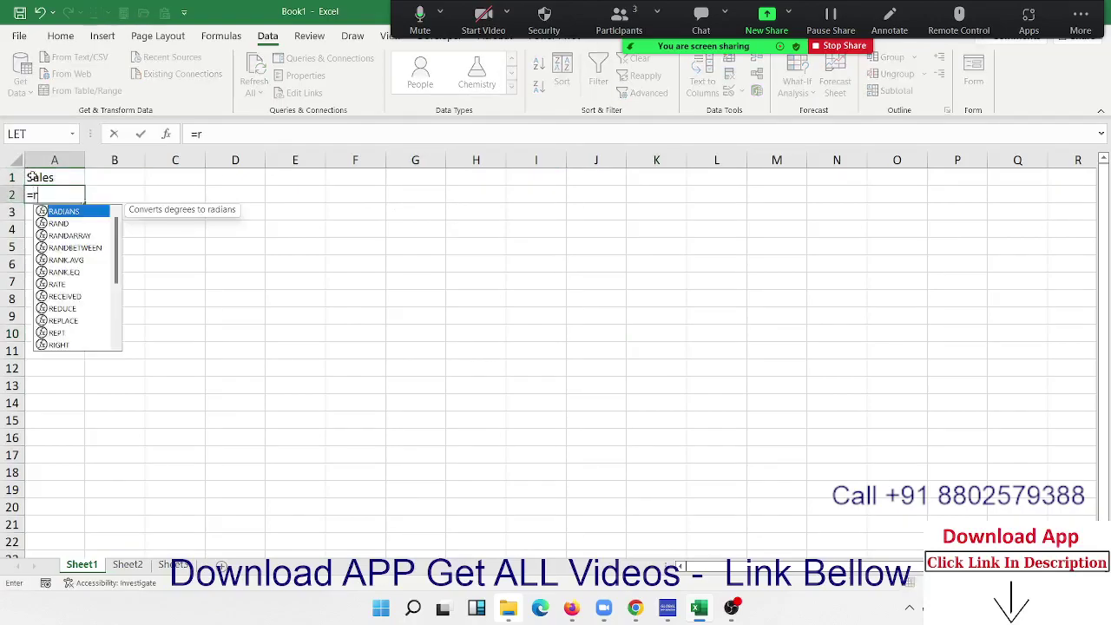
text(and)
key(Down)
key(Down)
key(Tab)
text(10)
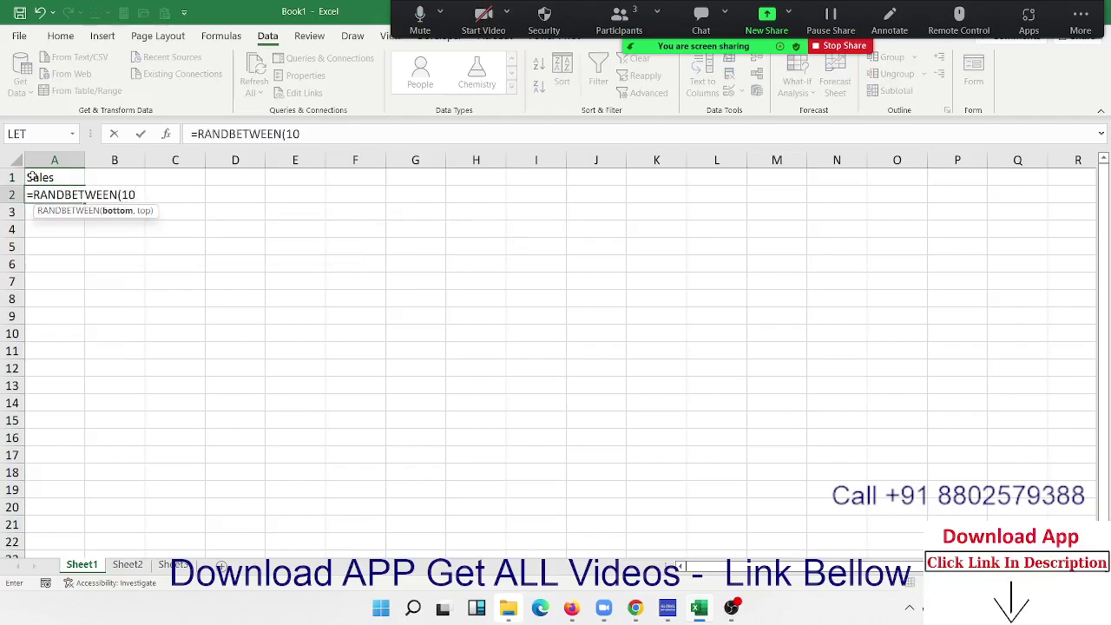
text(,90))
key(ctrl+Return)
Step: Fill the random formula down to A24 and paste it back as fixed values
drag(32, 194, 32, 176)
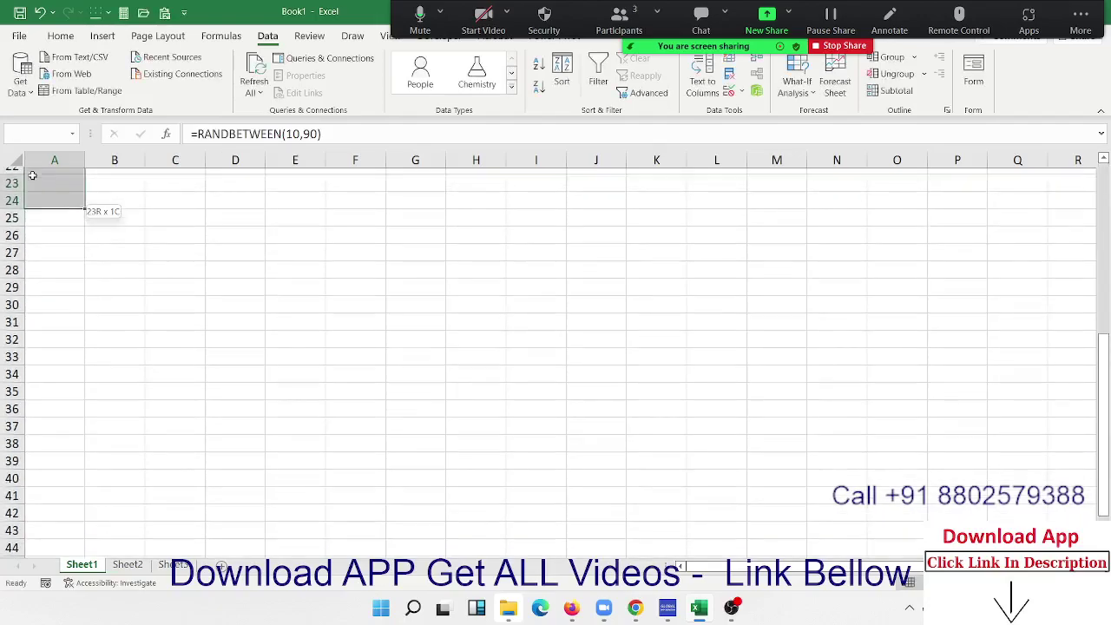
key(ctrl+v)
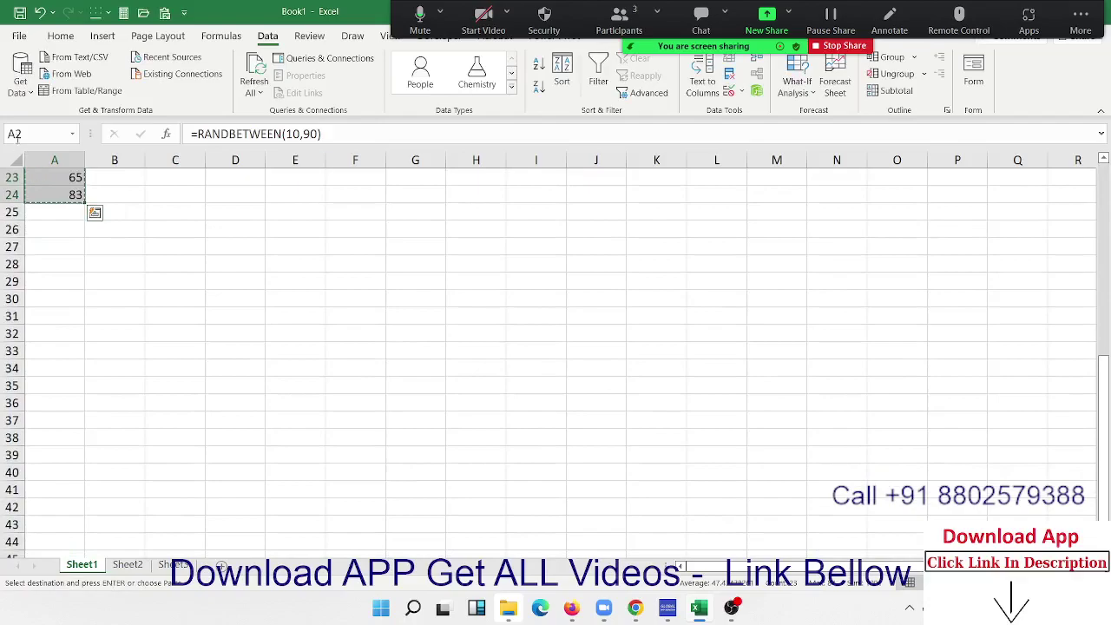
click(60, 35)
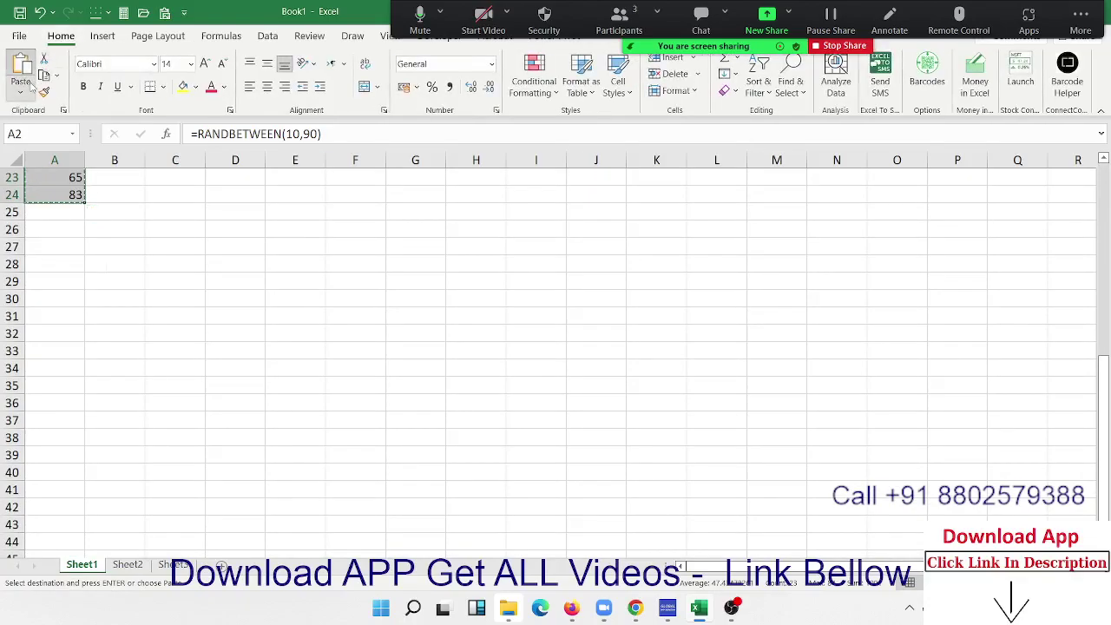
click(29, 85)
click(34, 202)
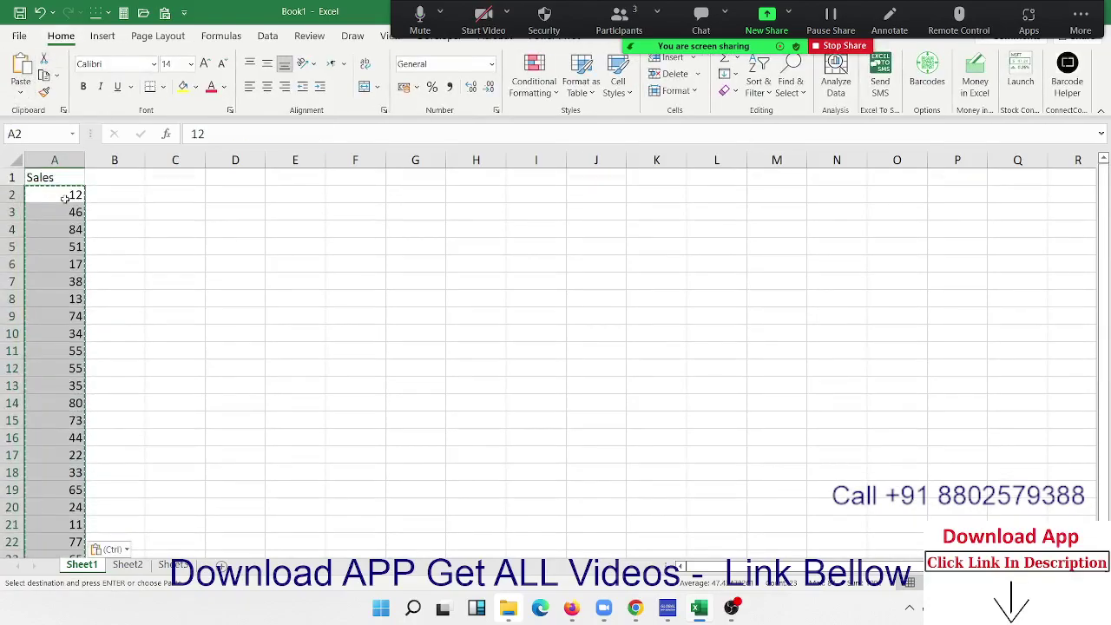
Step: Open the Visual Basic editor from the Developer tab and insert a new Module1
click(173, 216)
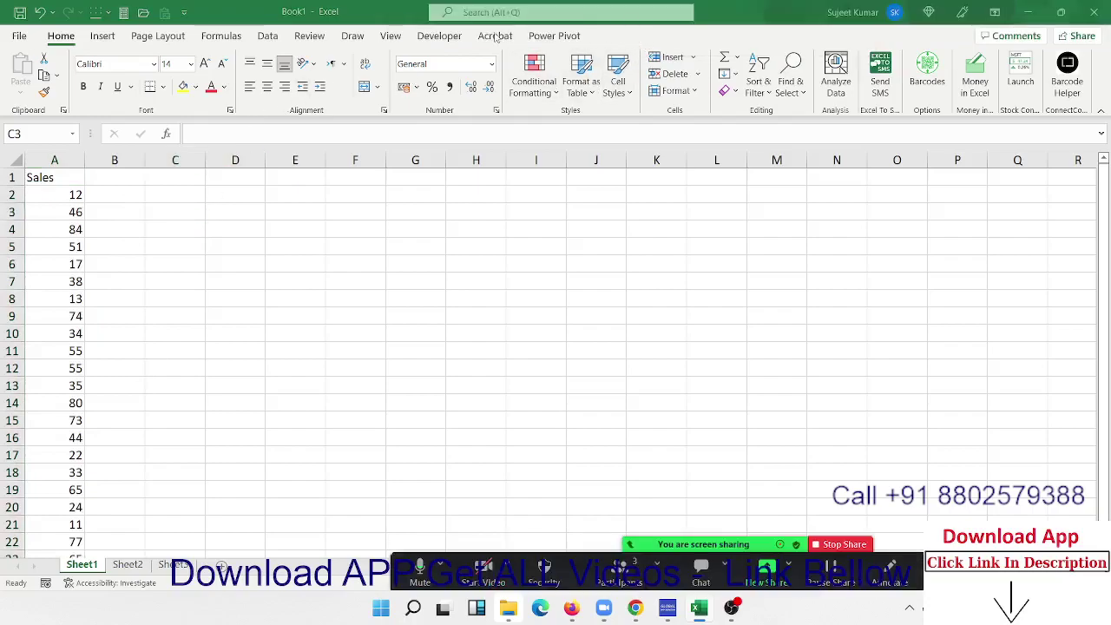
click(431, 39)
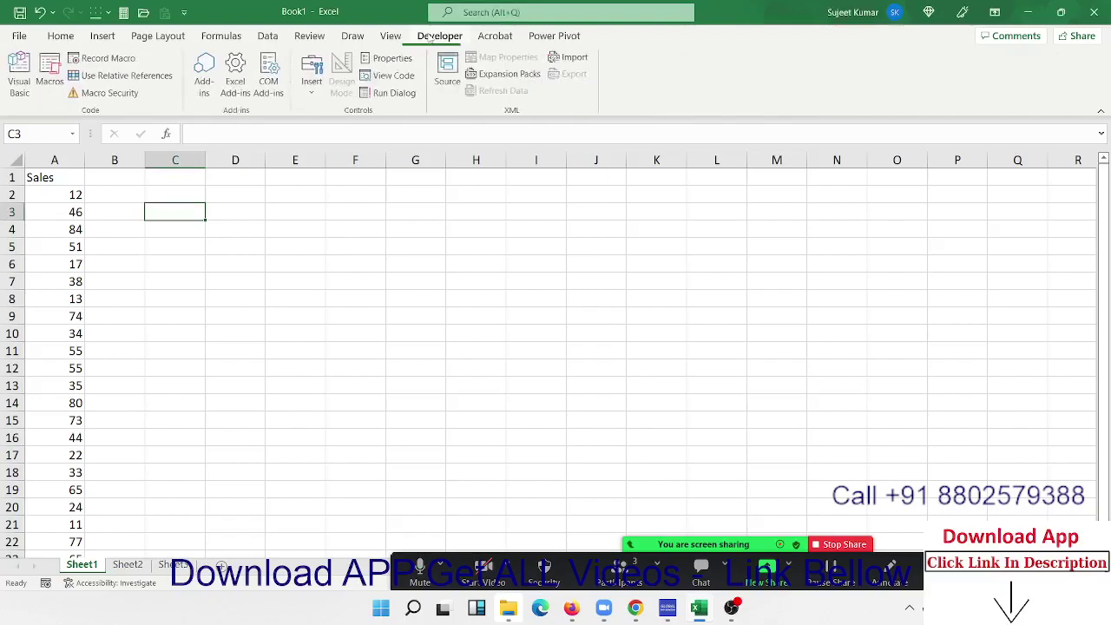
click(20, 76)
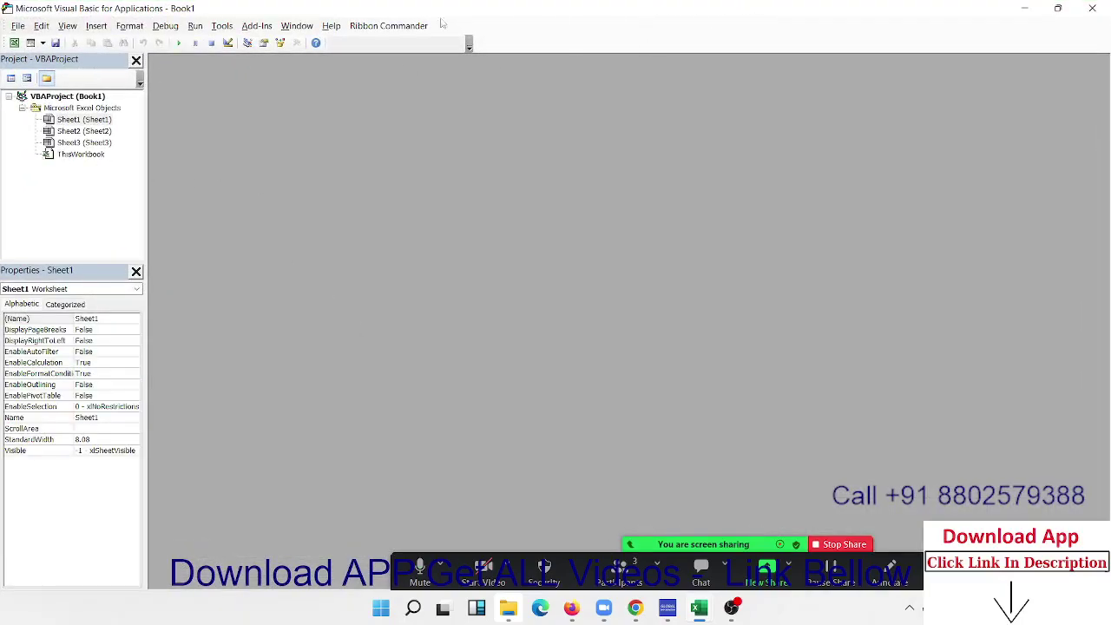
click(99, 28)
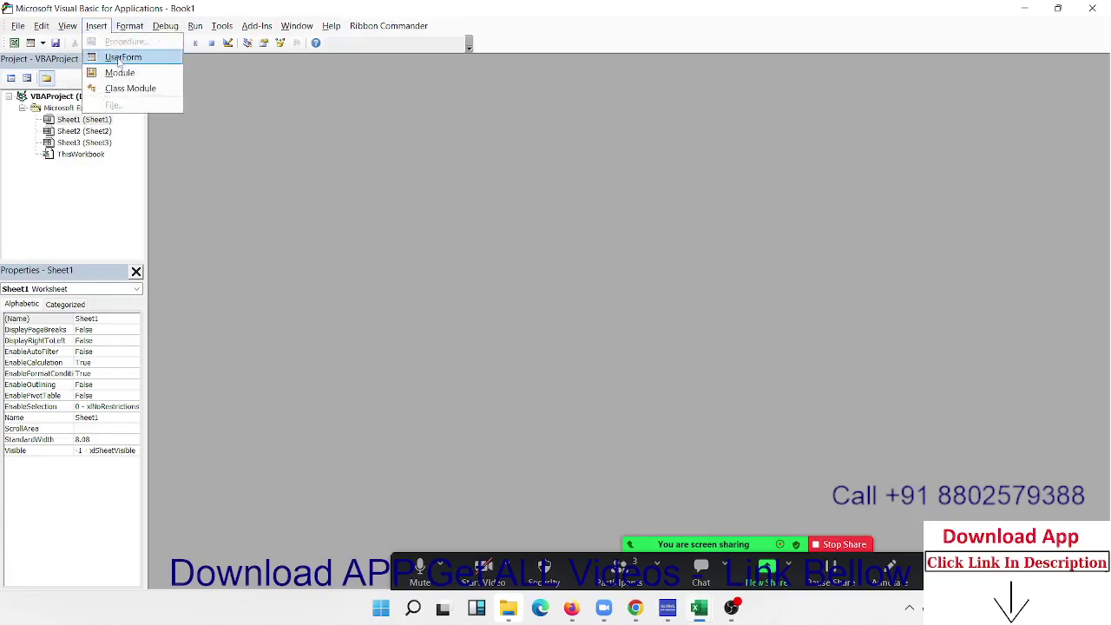
click(120, 73)
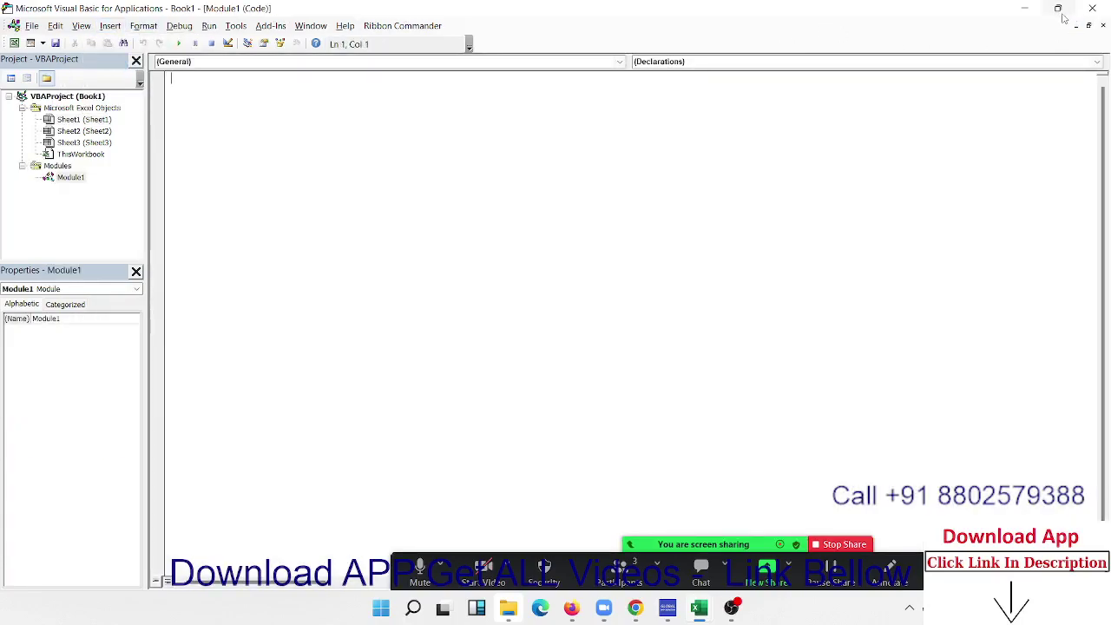
Step: Snap the VBA editor to the left half and Excel to the right, then widen the editor
mouse_move(1060, 12)
click(967, 49)
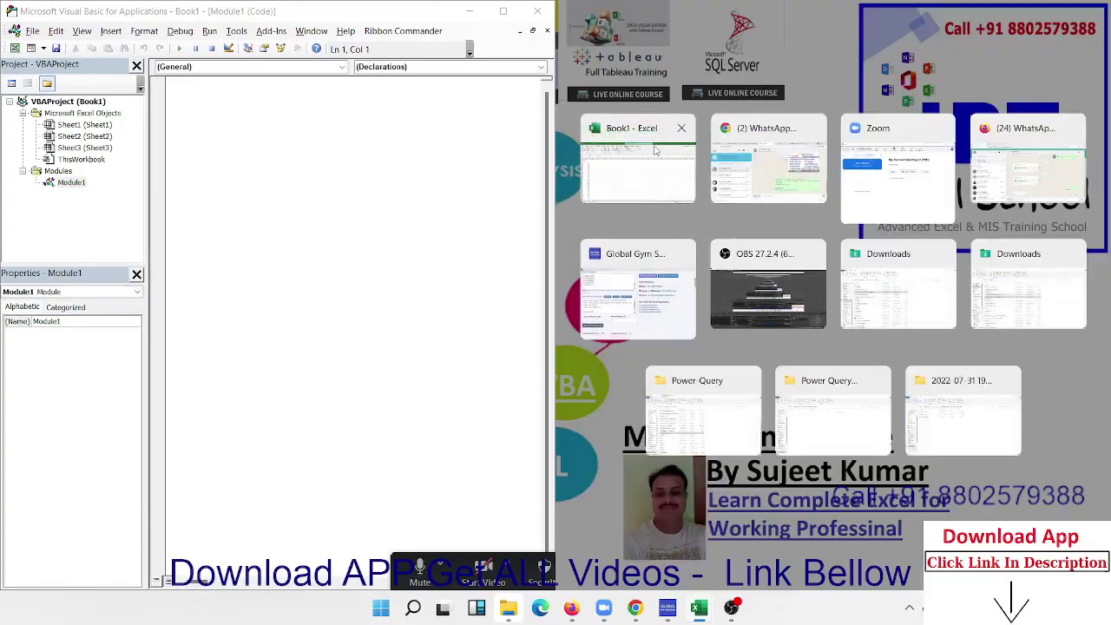
click(647, 156)
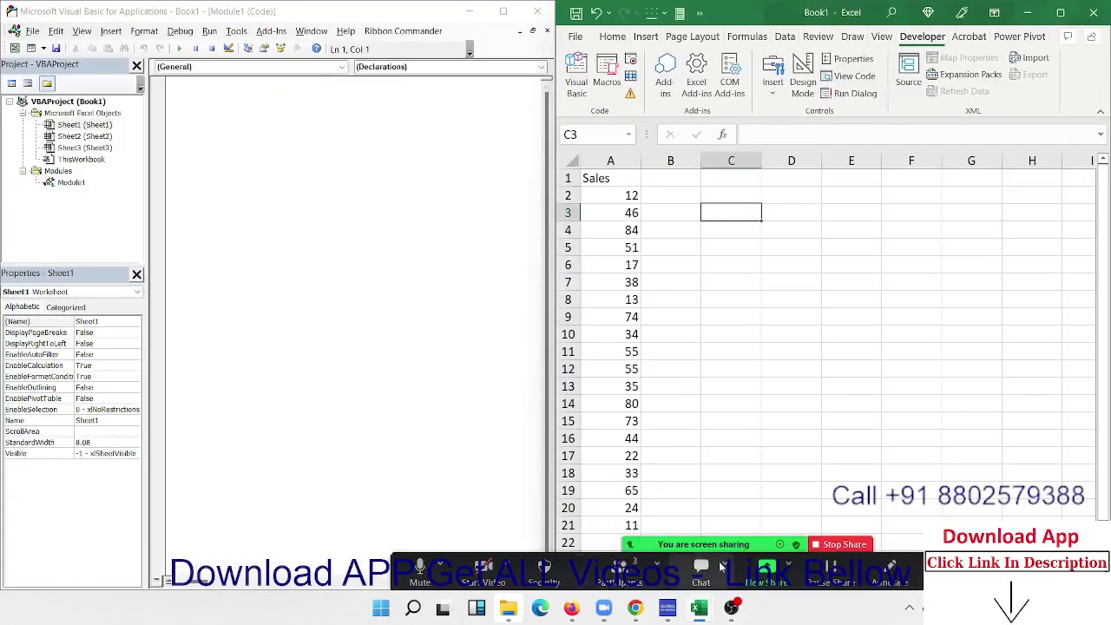
click(950, 571)
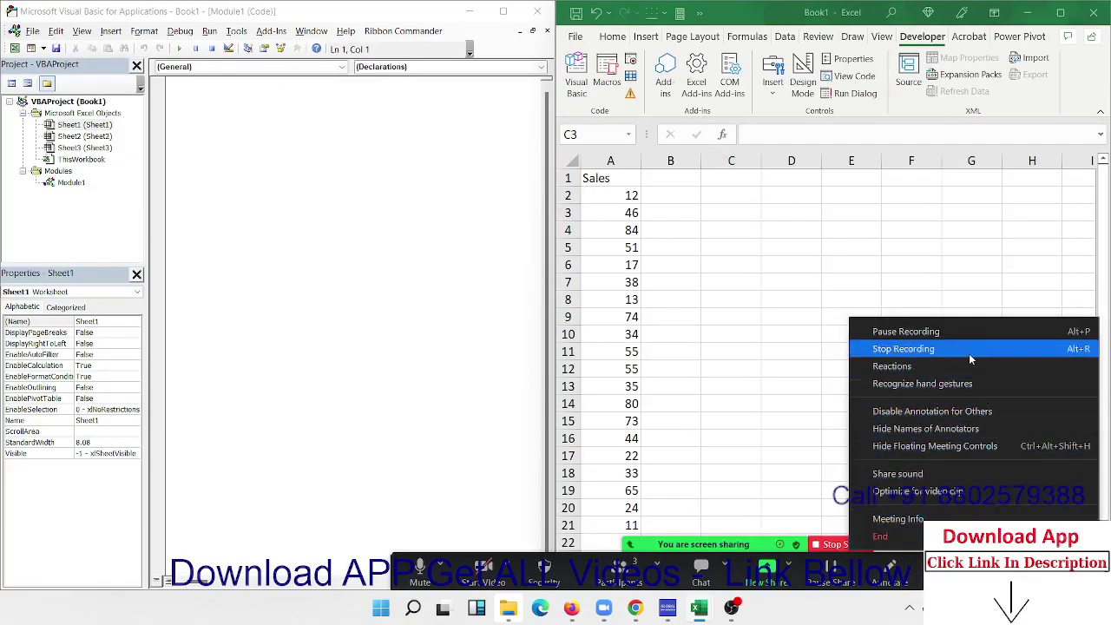
click(971, 351)
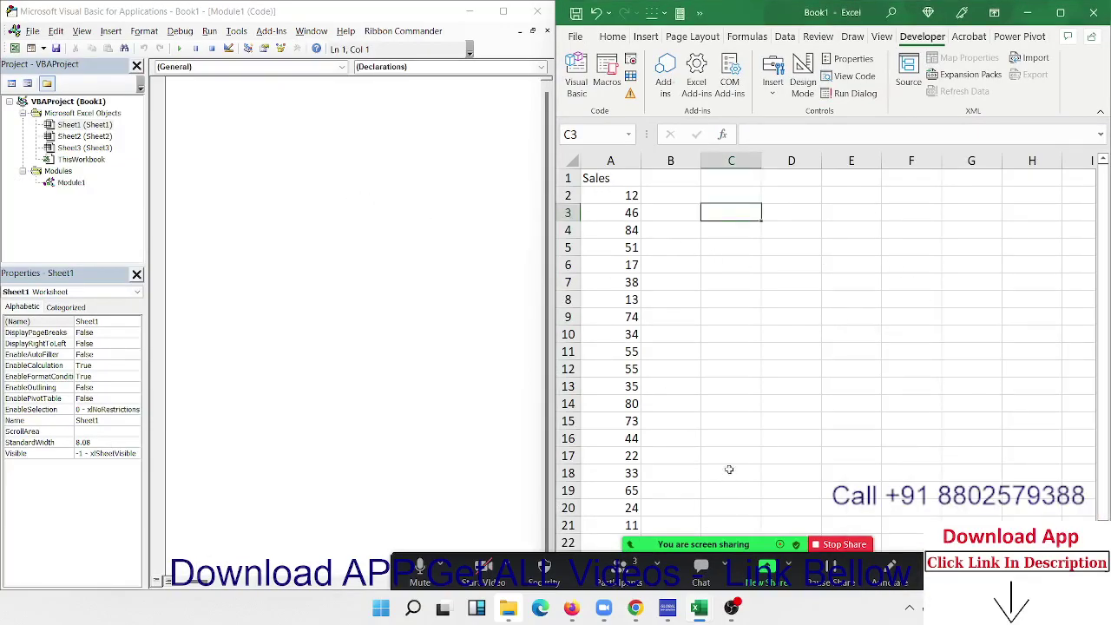
click(950, 571)
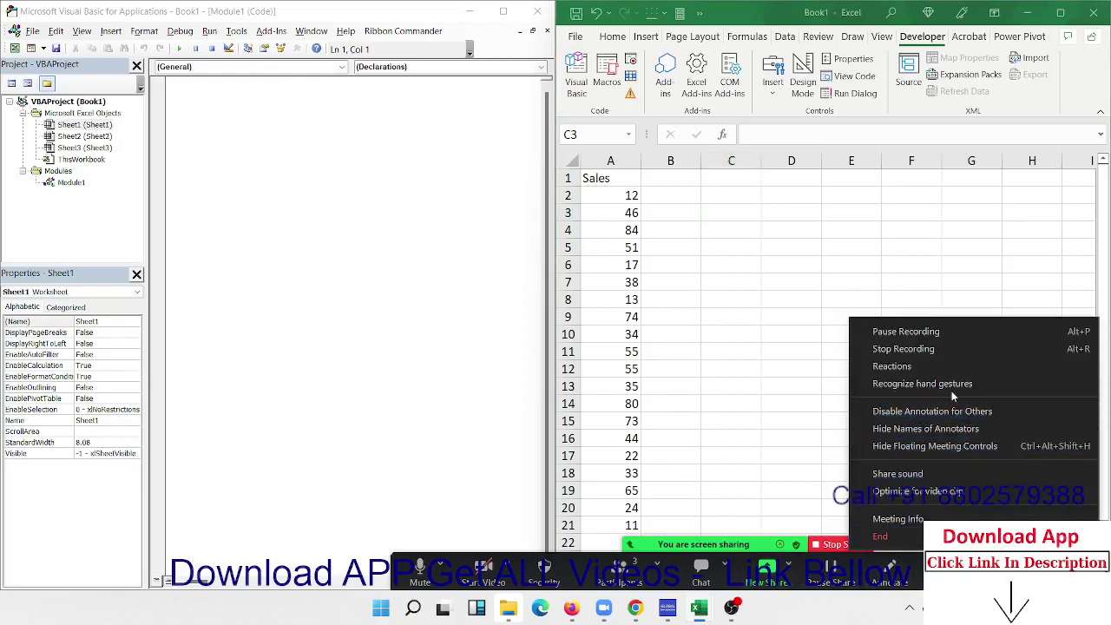
click(472, 267)
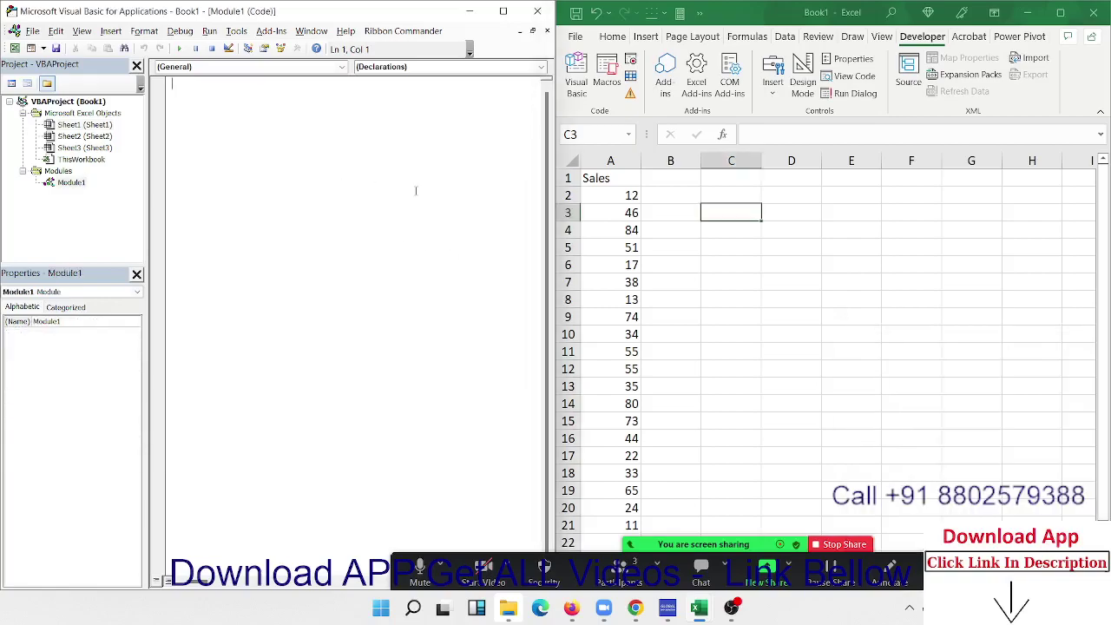
drag(557, 232, 580, 230)
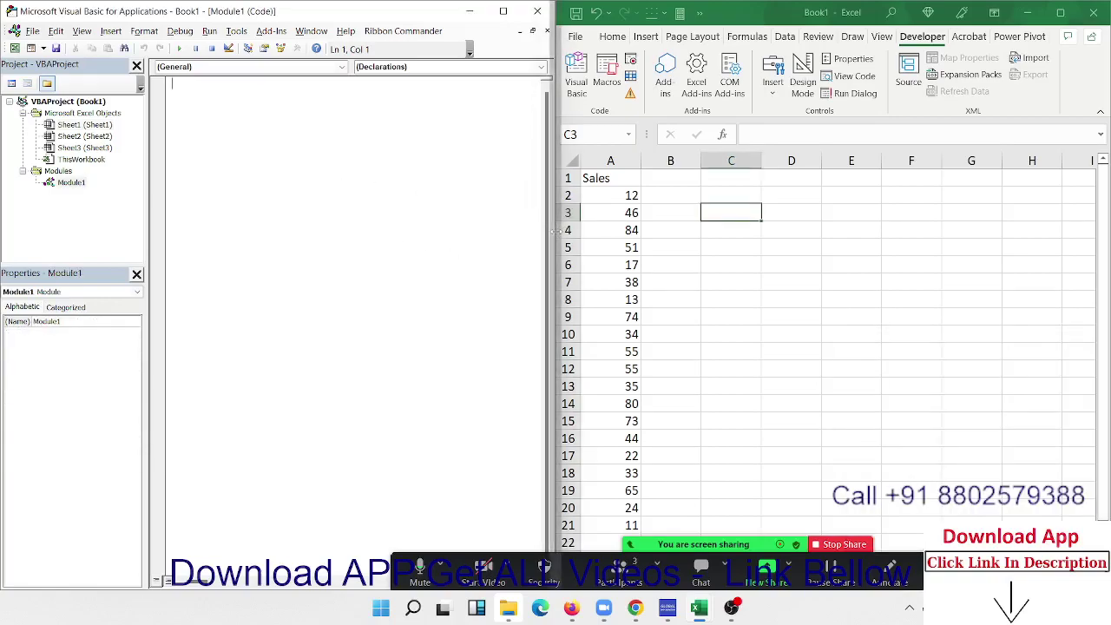
Step: Add the notes >60 and 500 beside the first sales value in row 2
click(655, 212)
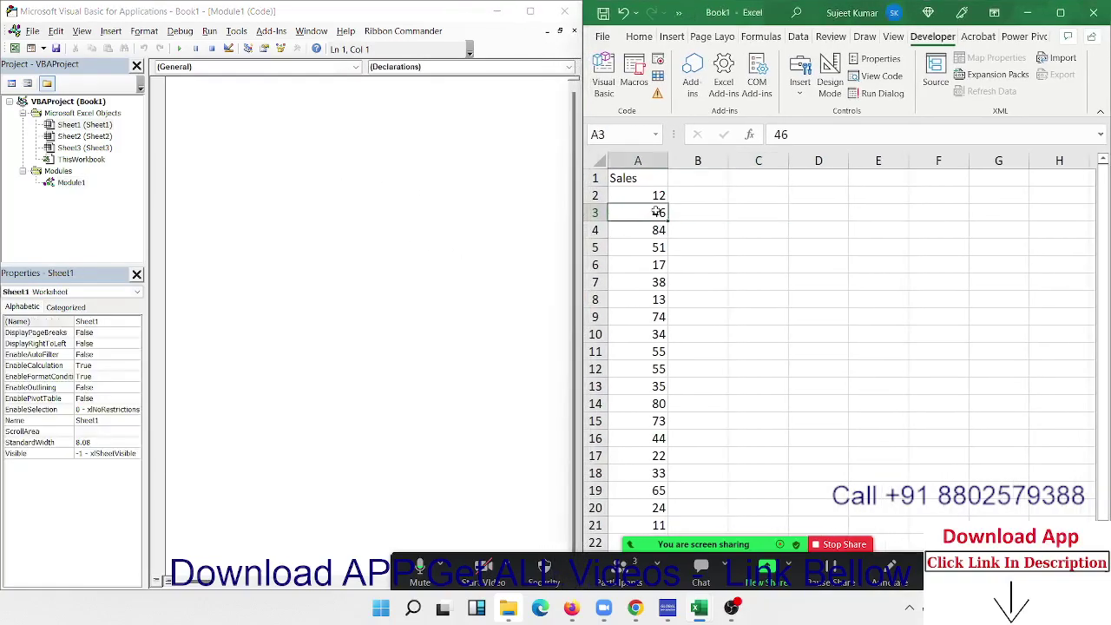
key(Up)
key(ctrl+Down)
key(ctrl+Up)
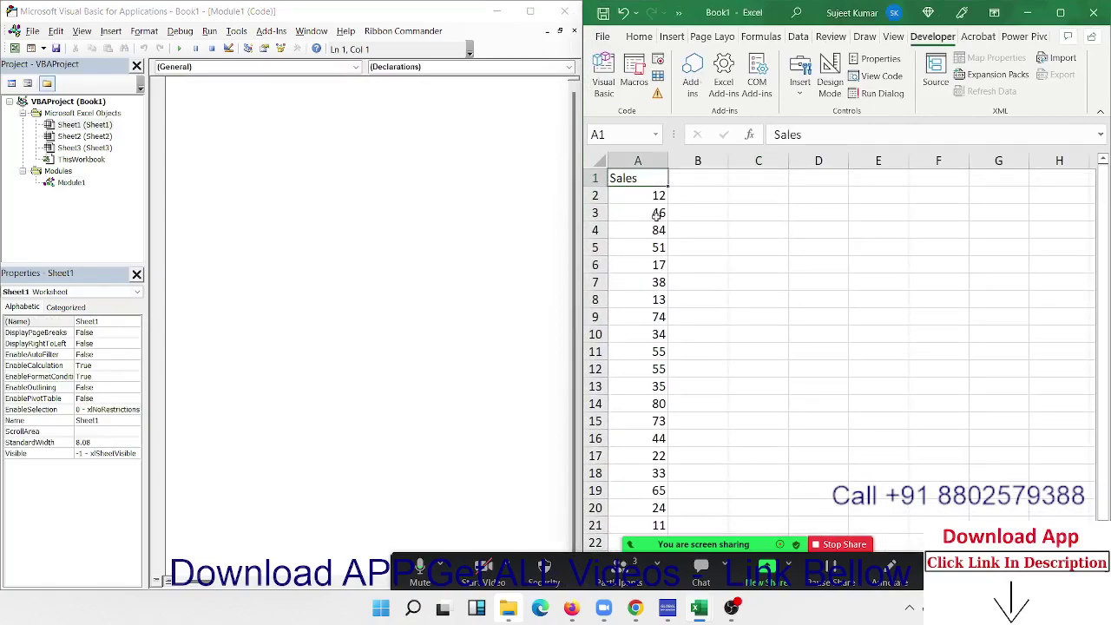
key(Down)
key(Right)
key(Right)
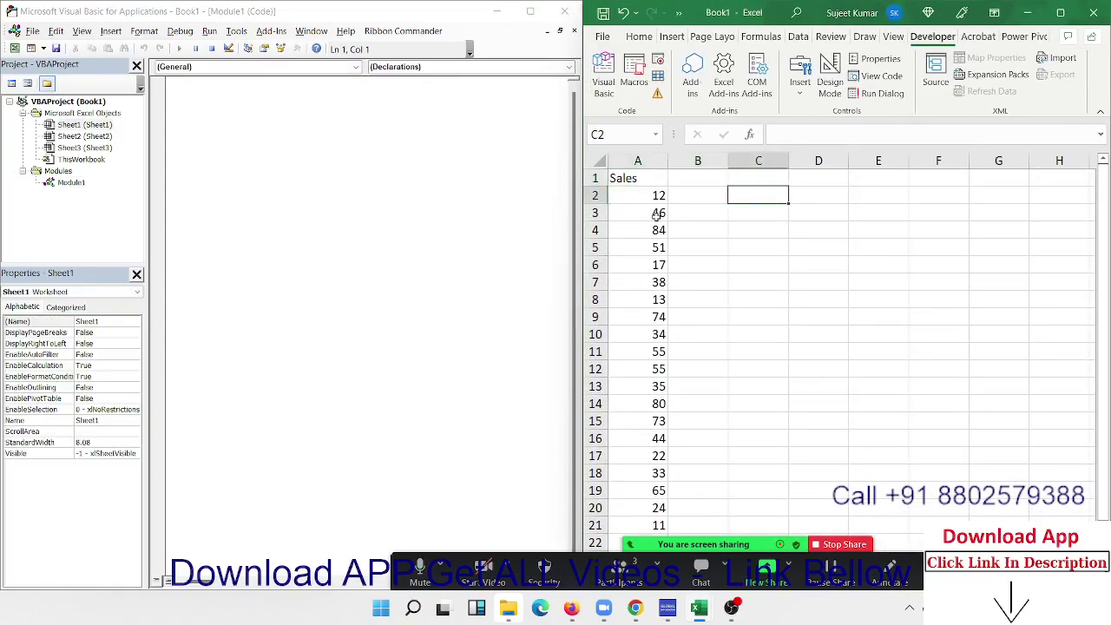
text(>6)
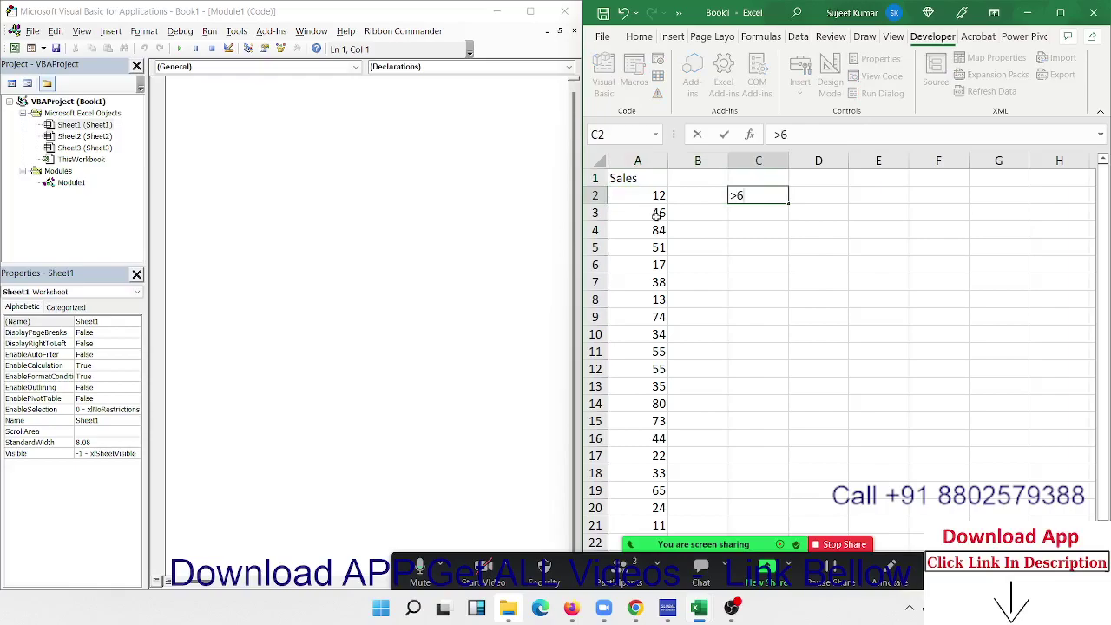
text(0)
key(Tab)
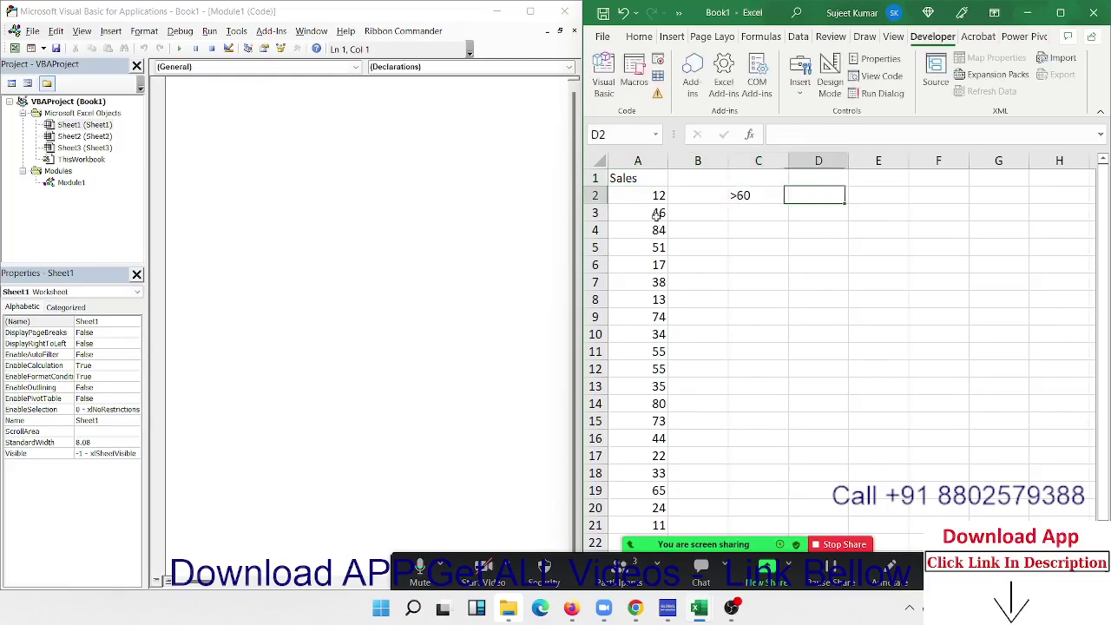
text(50)
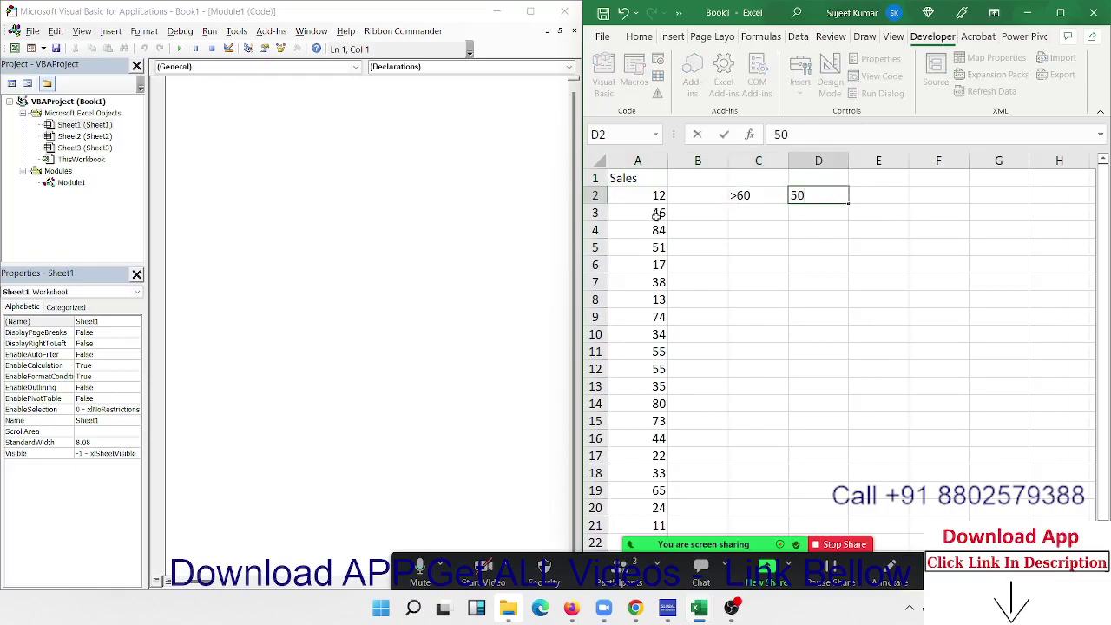
text(0)
key(Return)
Step: Head column B with Inc and insert a blank column at C
key(Left)
key(Left)
key(ctrl+Home)
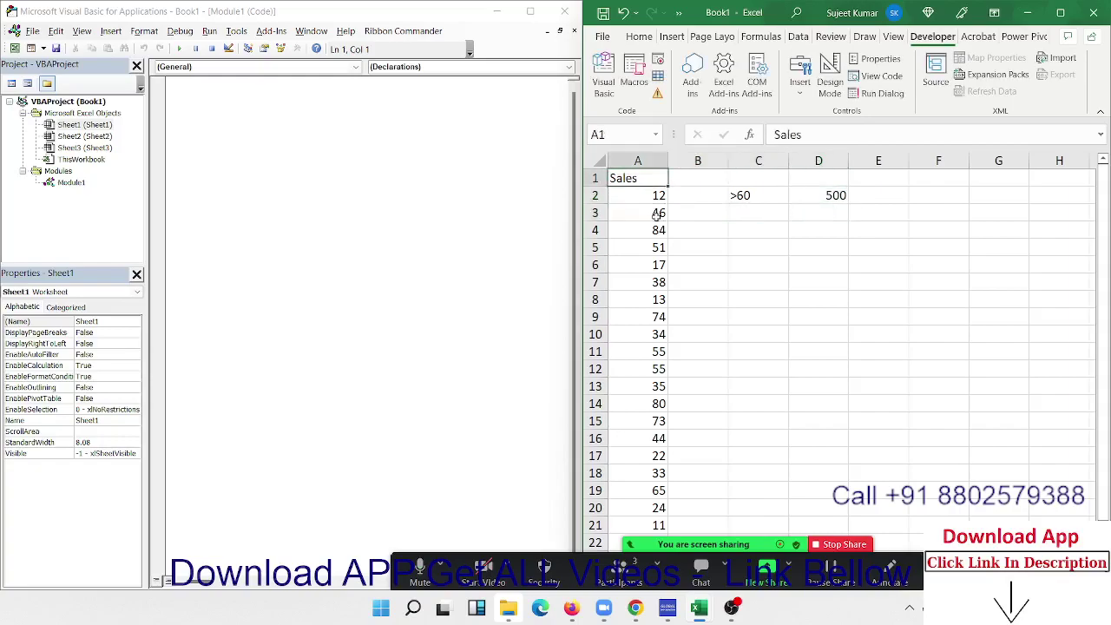
key(Right)
text(Inc)
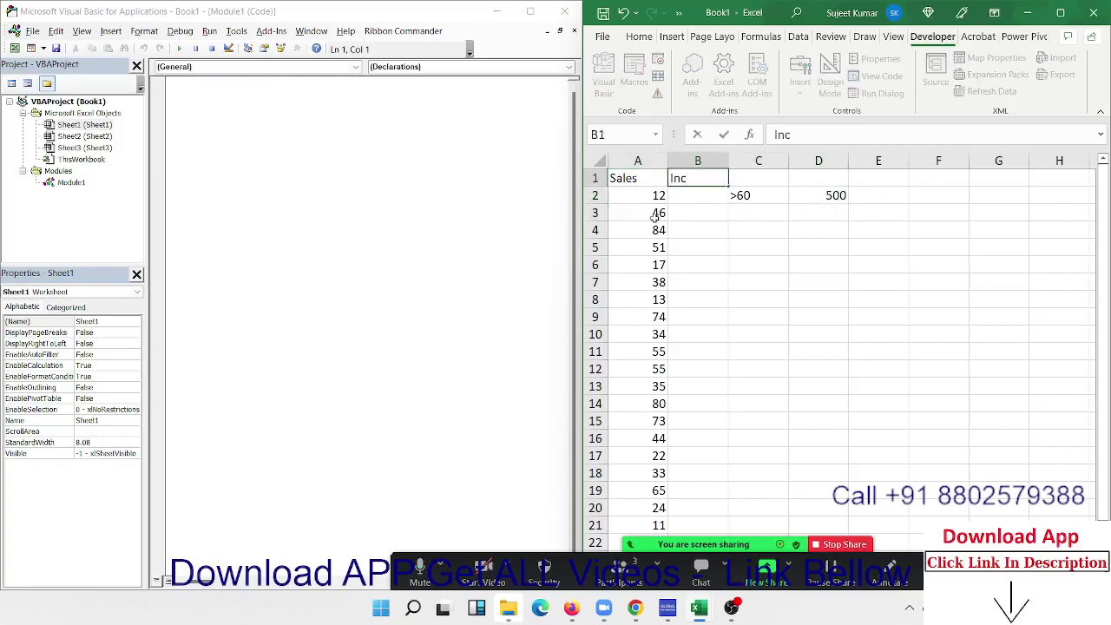
key(Return)
text(=i)
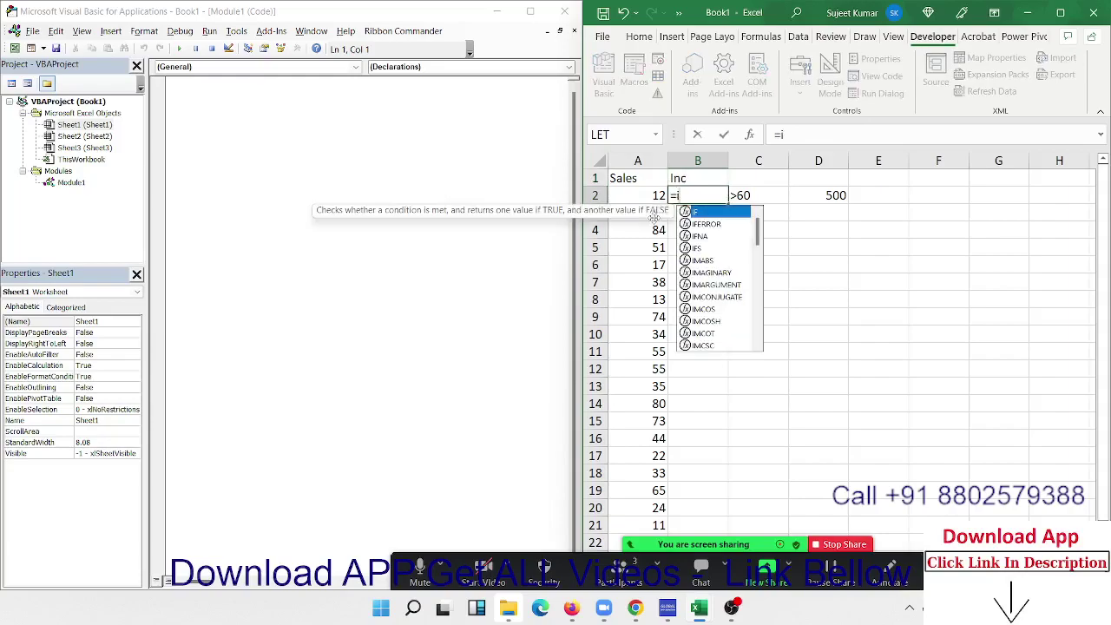
key(Tab)
key(Escape)
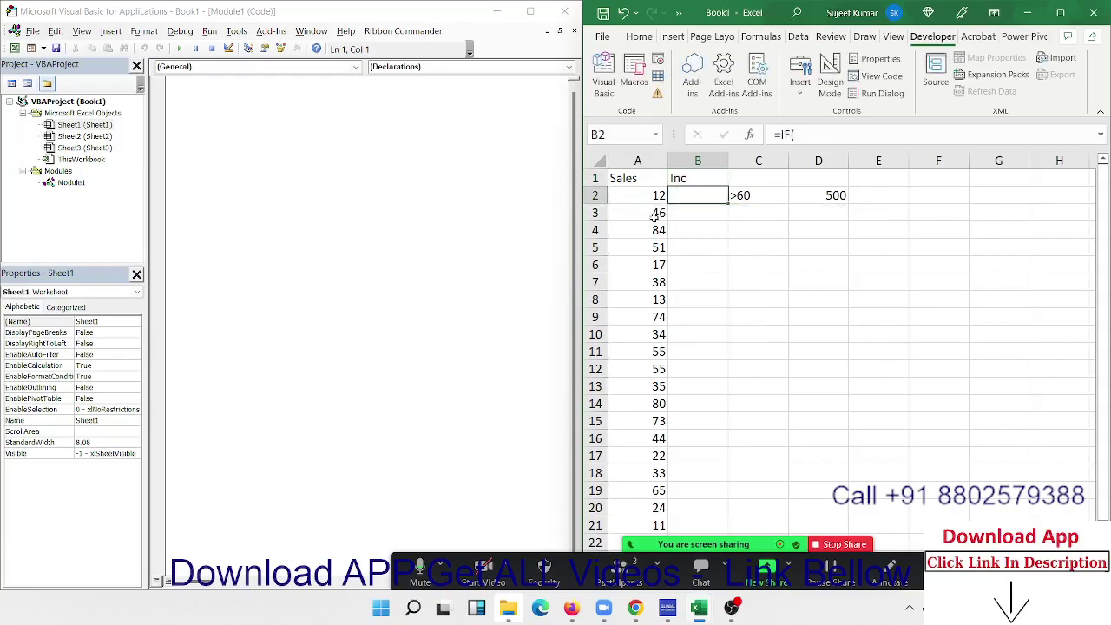
click(735, 160)
key(ctrl+shift+plus)
Step: Start the Sub if_1() procedure in Module1
click(294, 210)
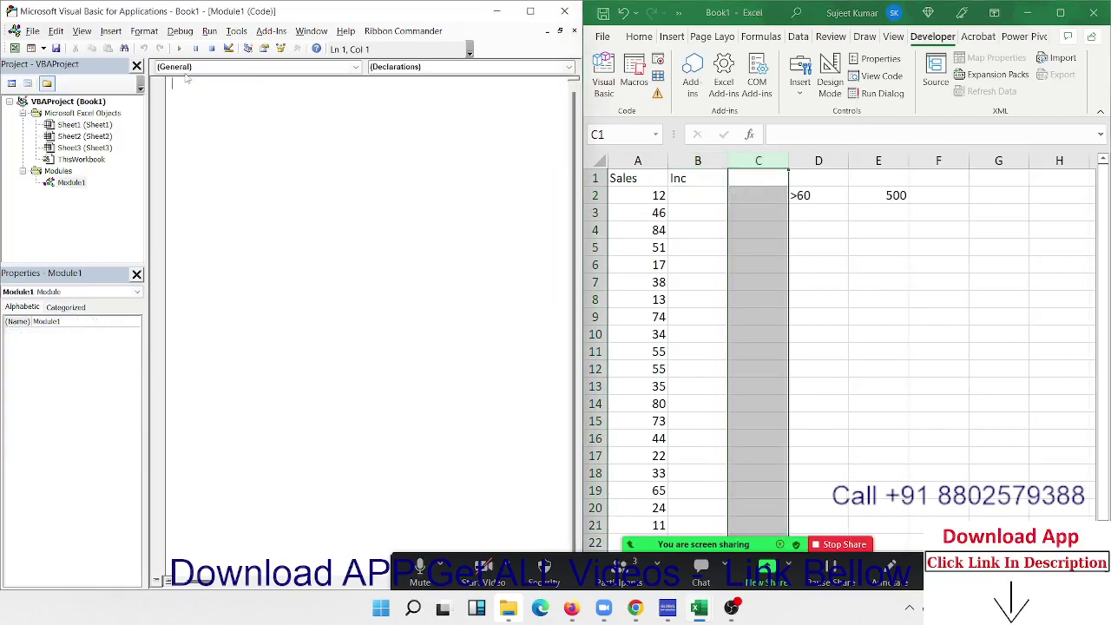
click(185, 68)
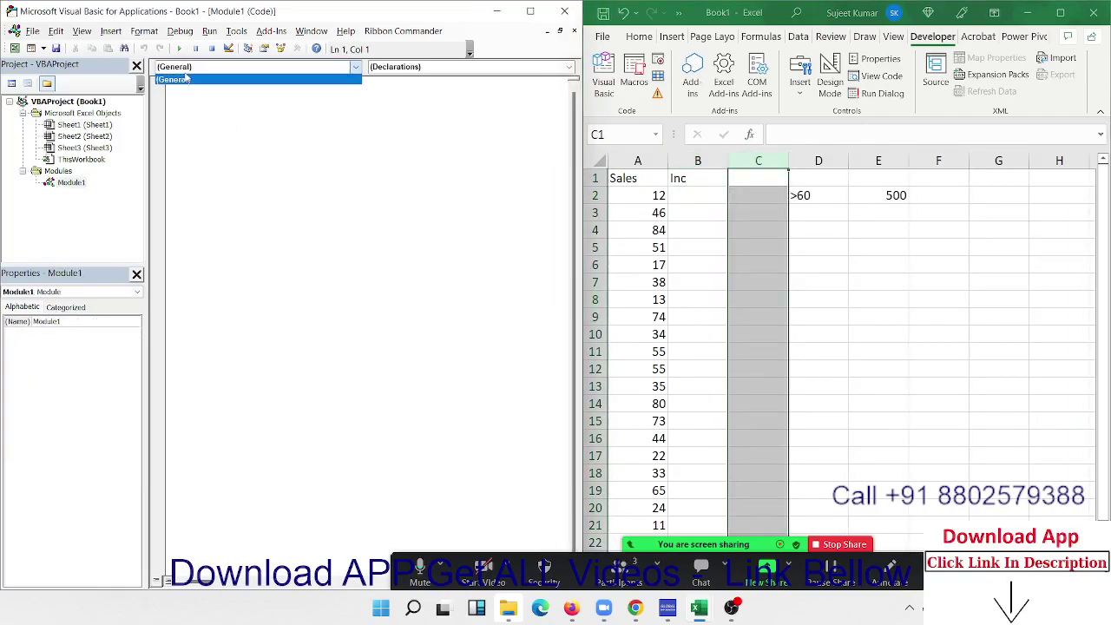
click(185, 78)
text(su)
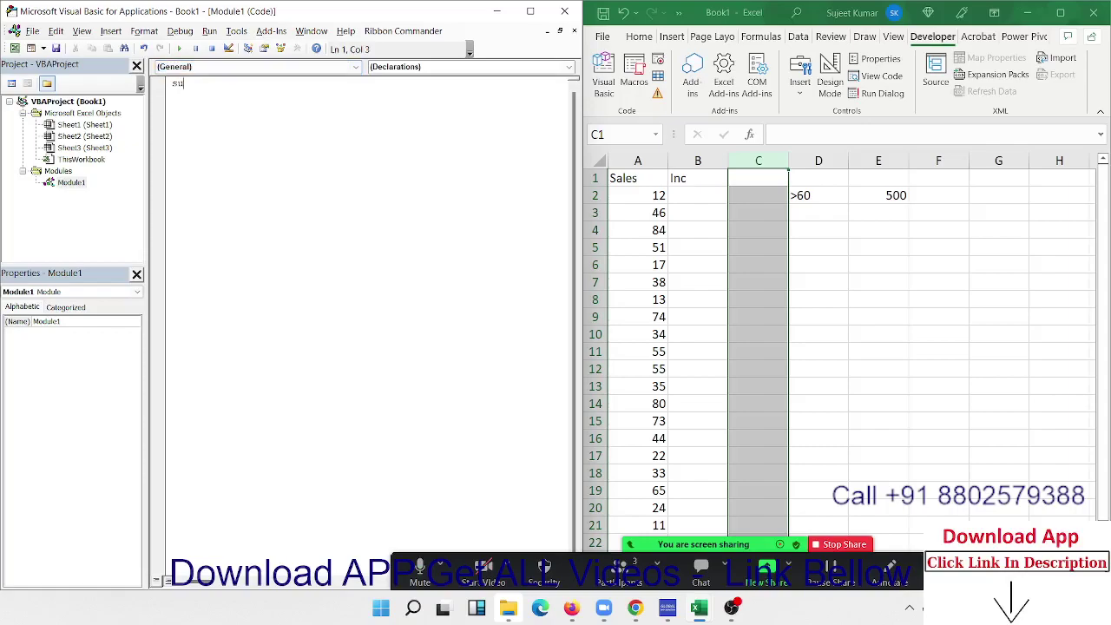
text(b if_)
text(1())
key(Return)
key(Return)
key(Return)
Step: Write the line If Range("A2").Value > 60 Then Range("B2").Value = 500
text(if )
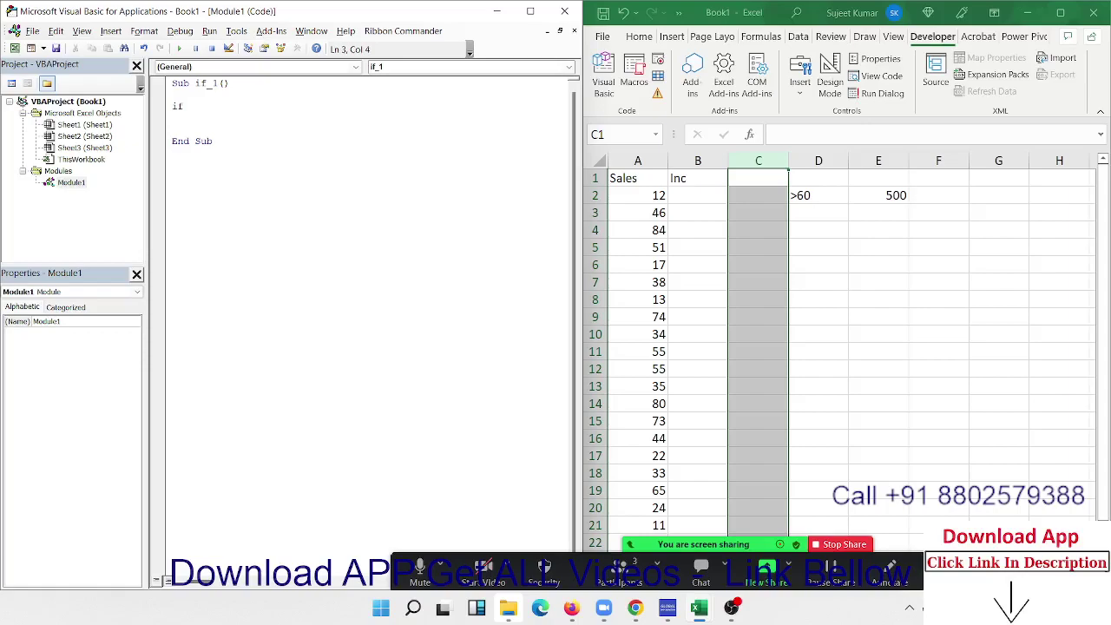
text(range)
text(("B)
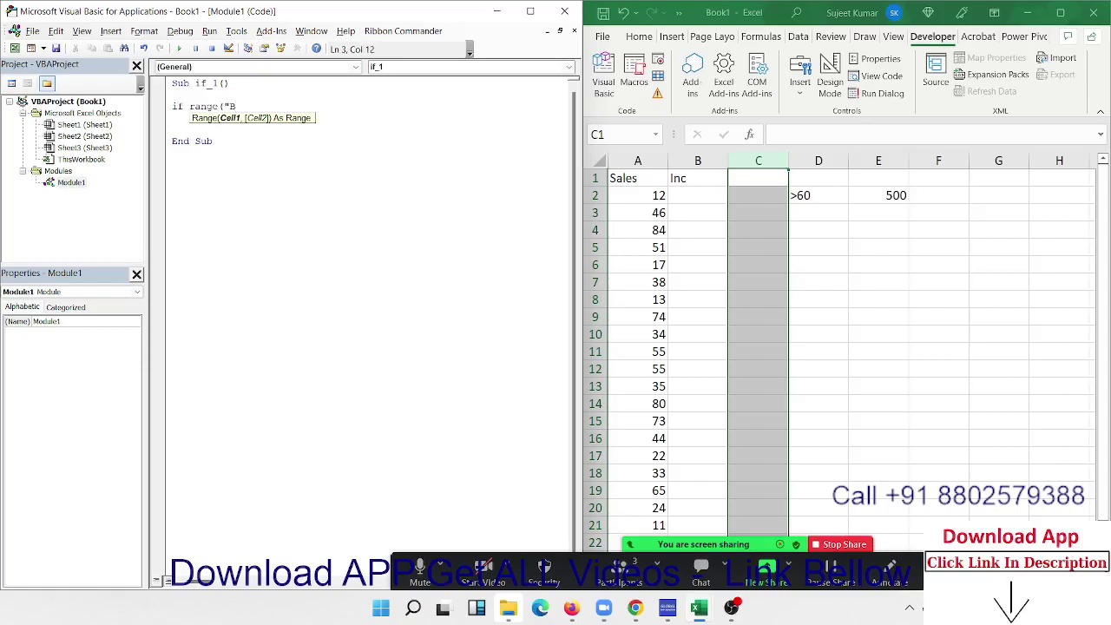
key(BackSpace)
text(A2"))
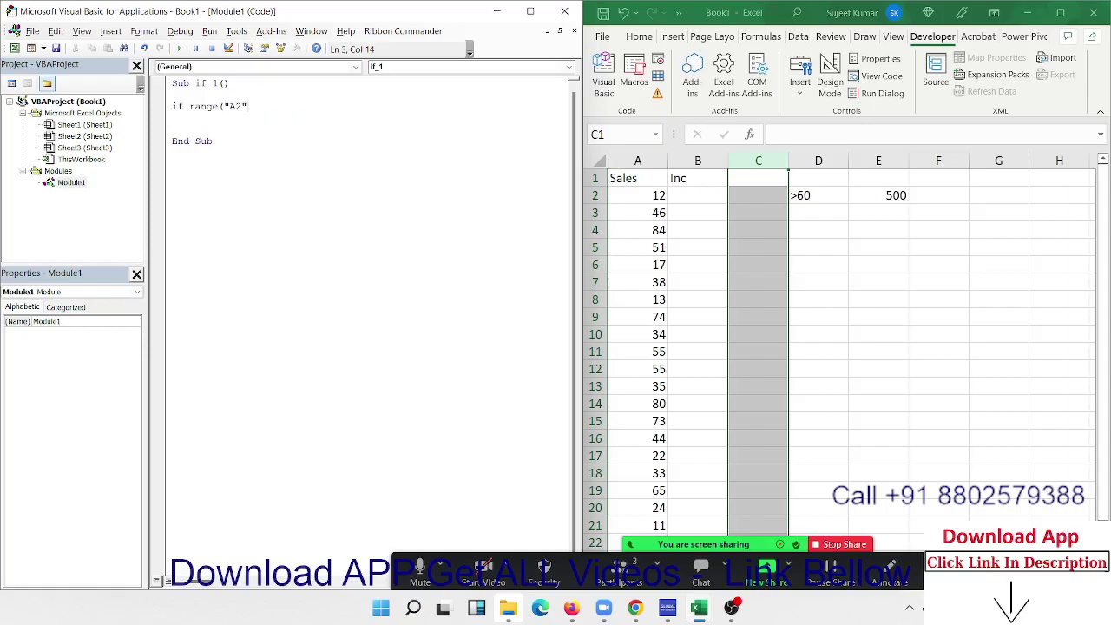
text(.Value )
text(>60)
text( then ra)
text(nge()
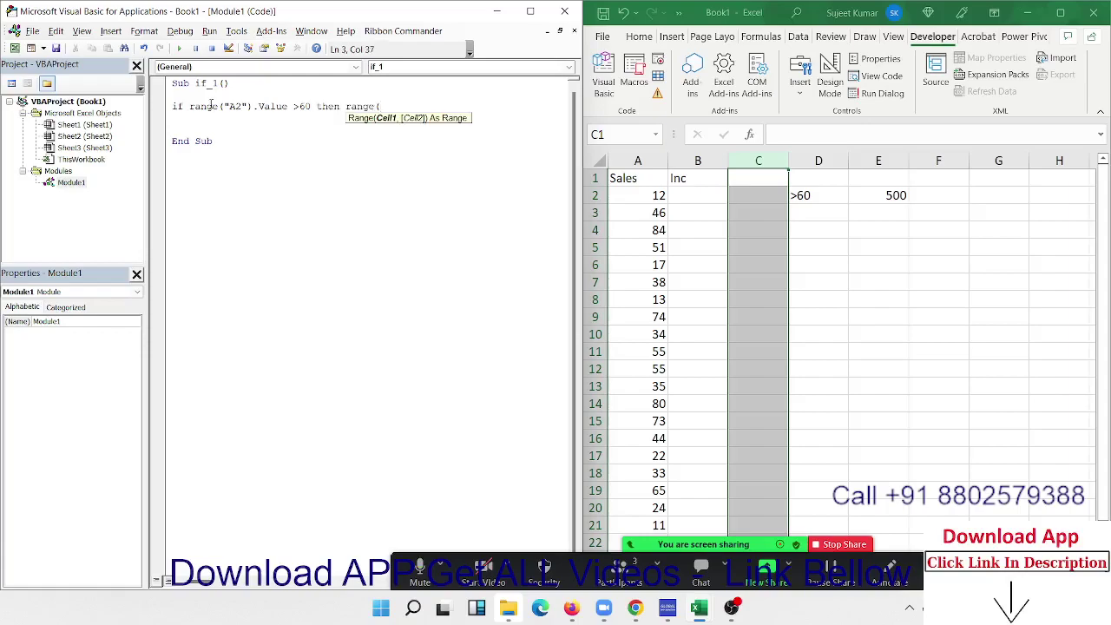
text("B32)
key(BackSpace)
key(BackSpace)
text(2" ))
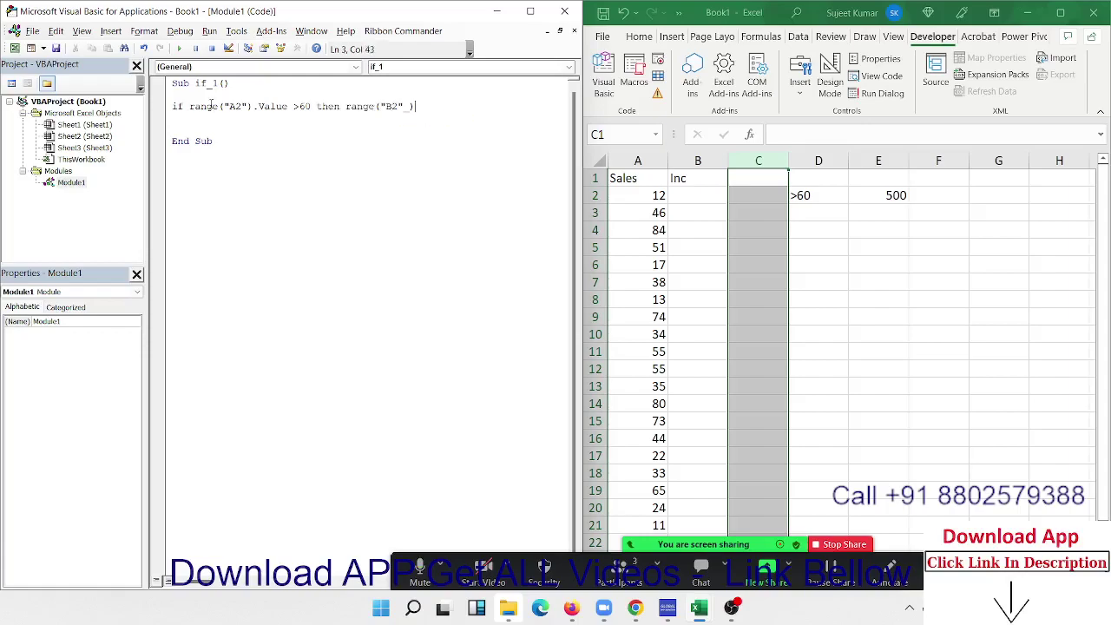
key(BackSpace)
key(BackSpace)
text().)
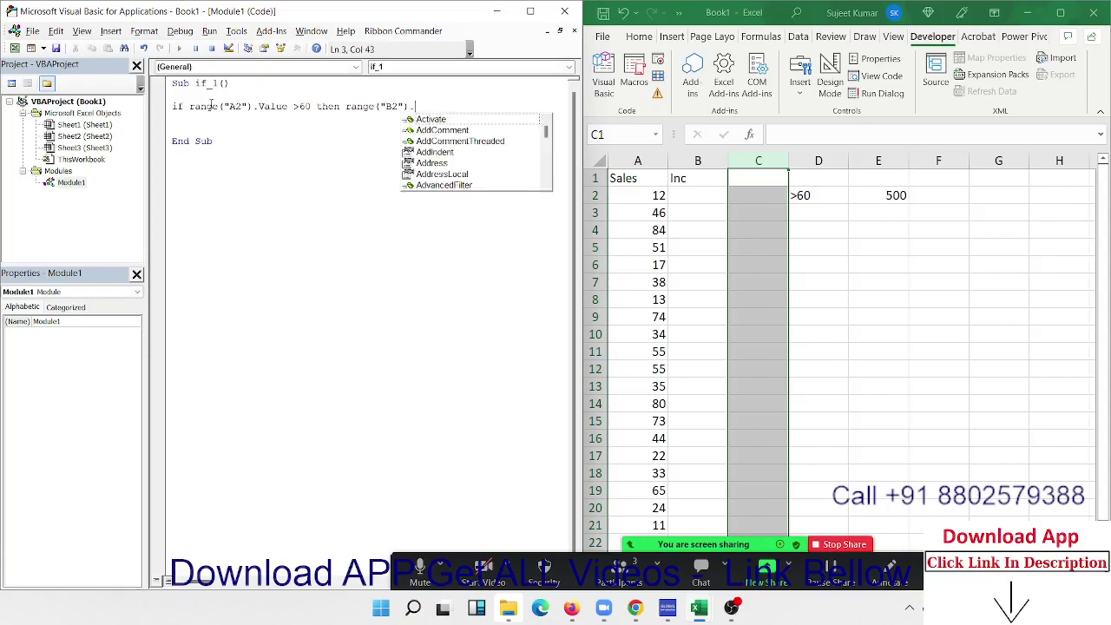
text(v)
key(Down)
key(Tab)
text(= )
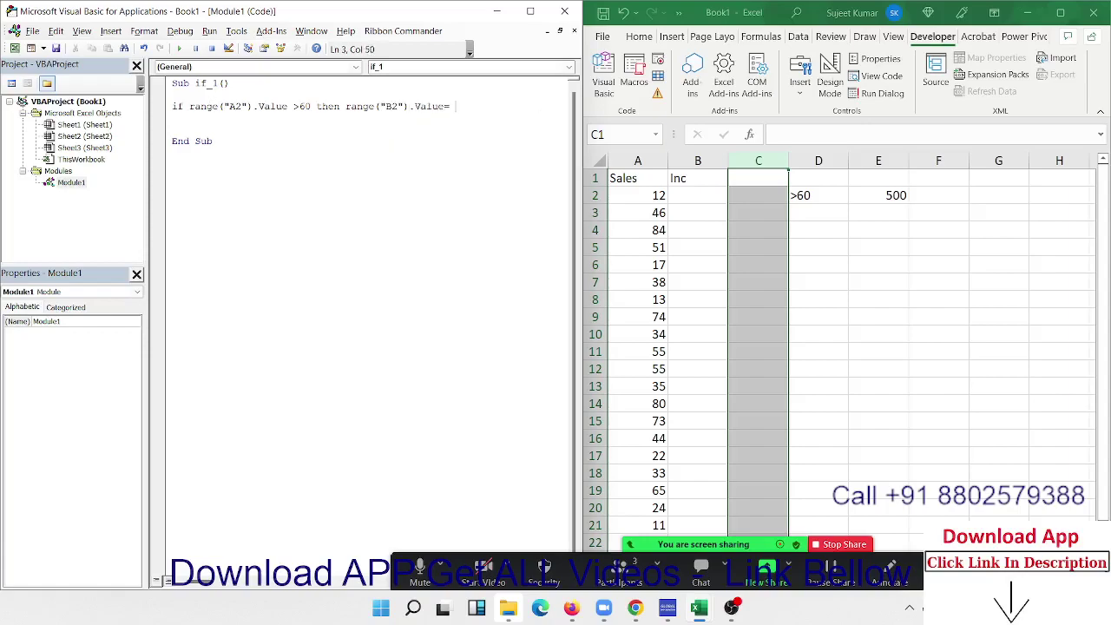
text(500)
key(Return)
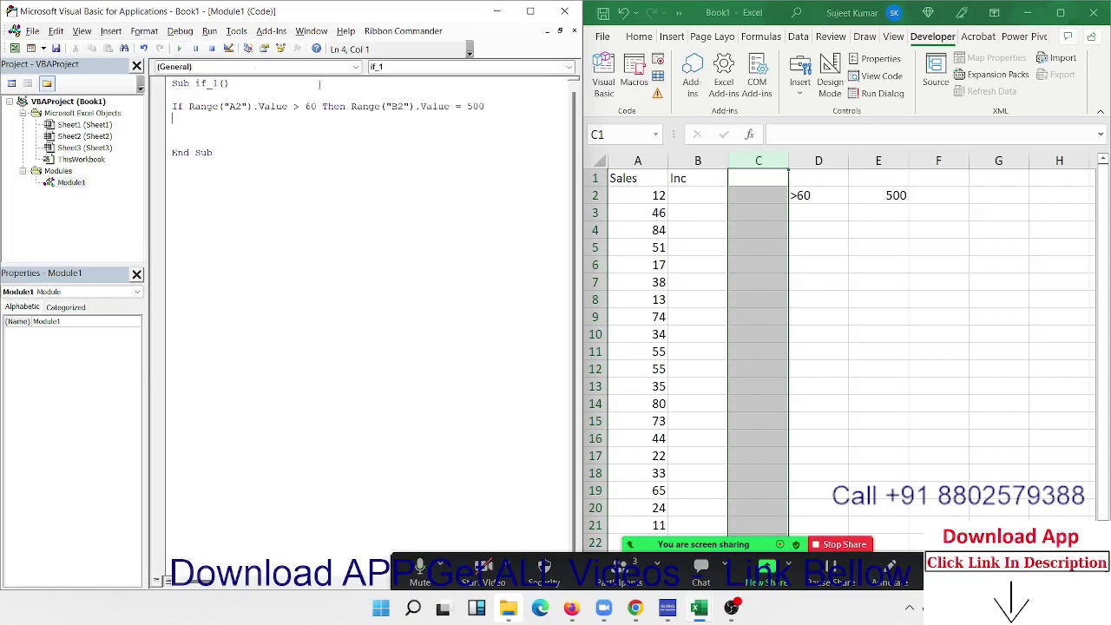
Step: Enter 65 in A2 and run if_1 so B2 shows 500
click(658, 196)
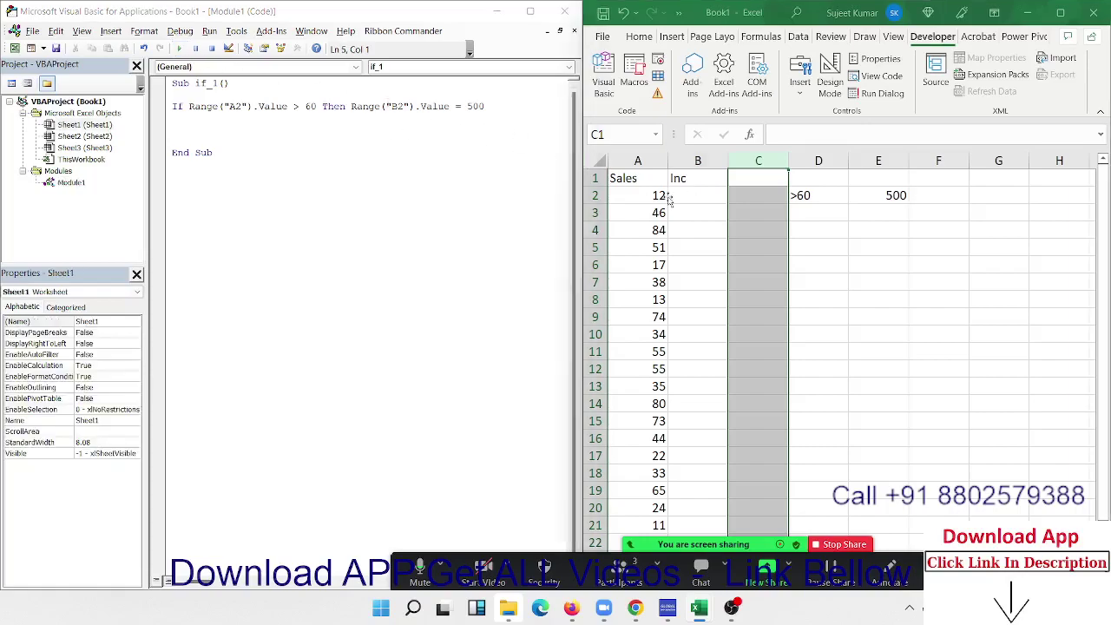
text(6)
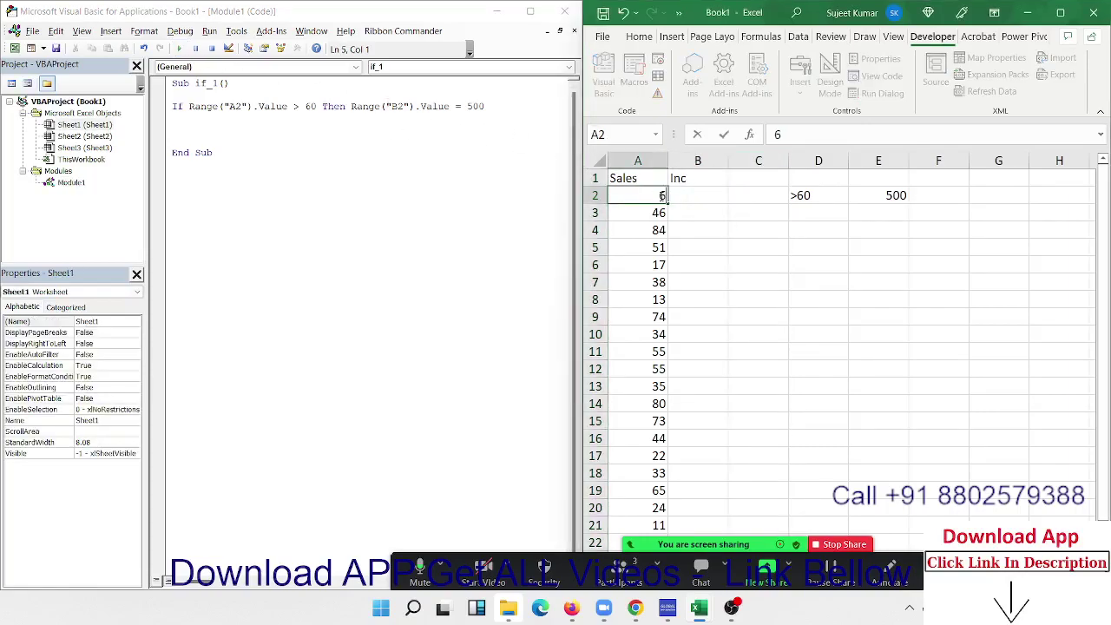
text(5)
key(Return)
click(185, 122)
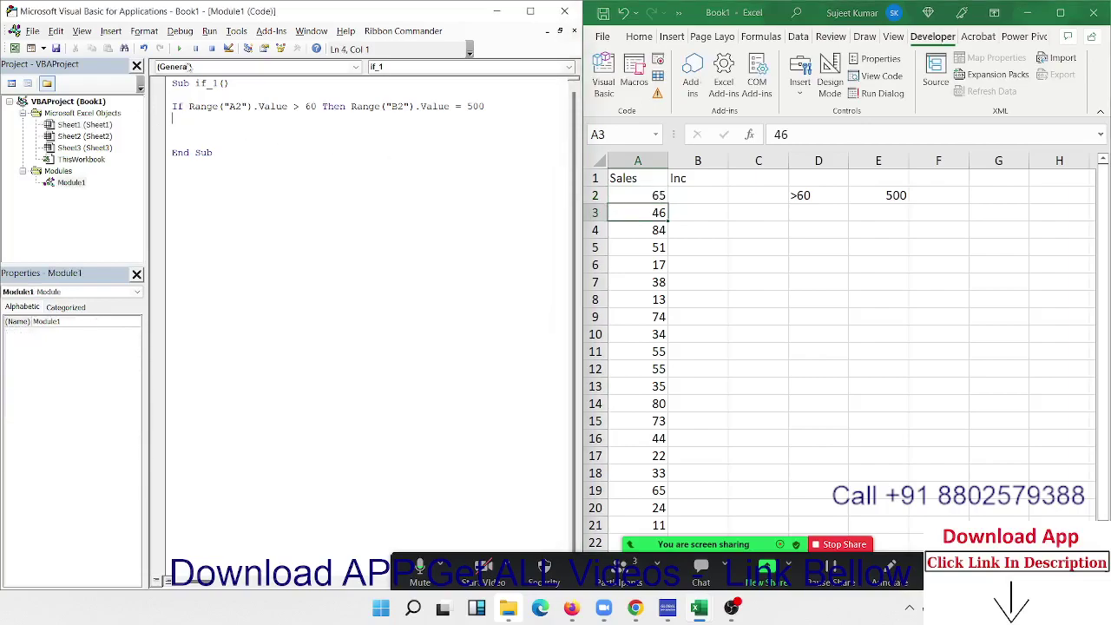
click(179, 49)
Step: Duplicate the If line, then delete the three extra copies, keeping one If line
drag(697, 229, 697, 265)
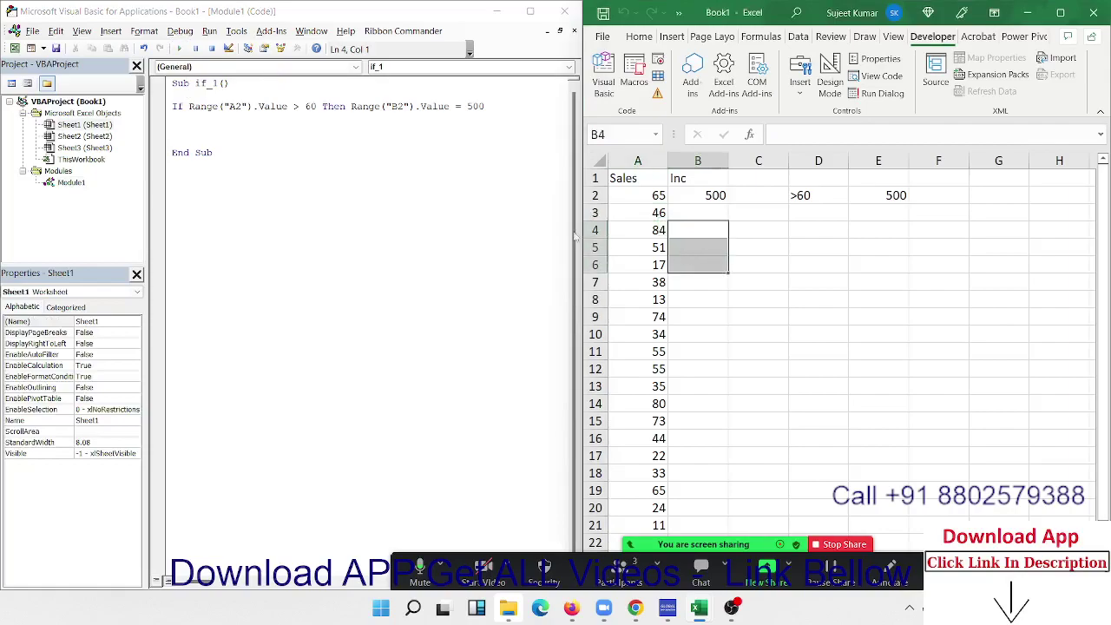
click(172, 106)
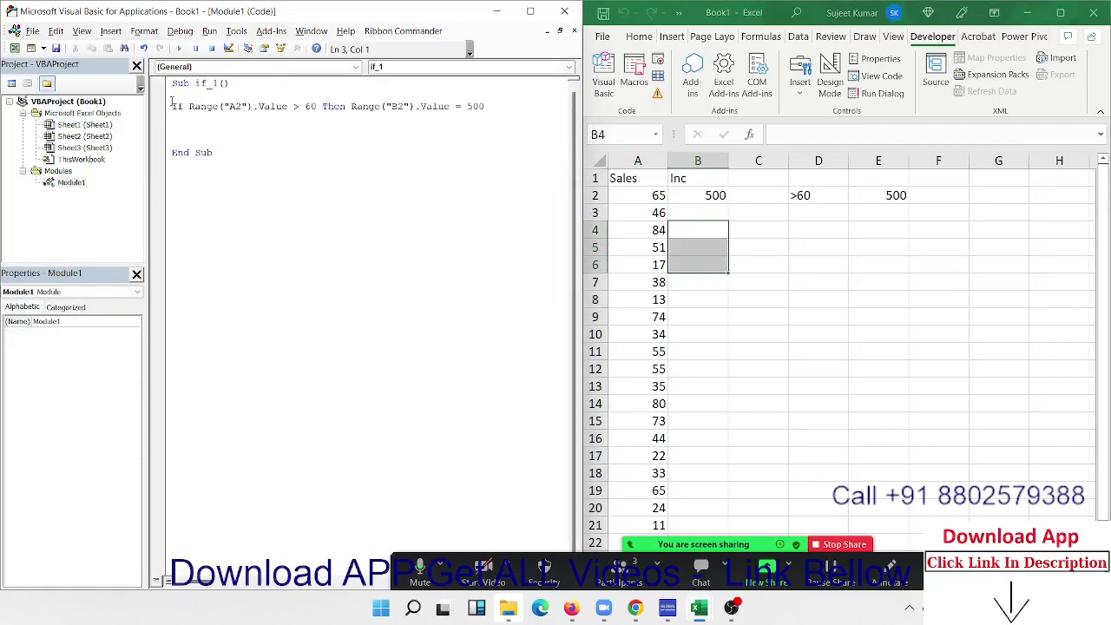
key(shift+Down)
key(ctrl+c)
key(ctrl+v)
key(ctrl+v)
key(ctrl+v)
key(ctrl+v)
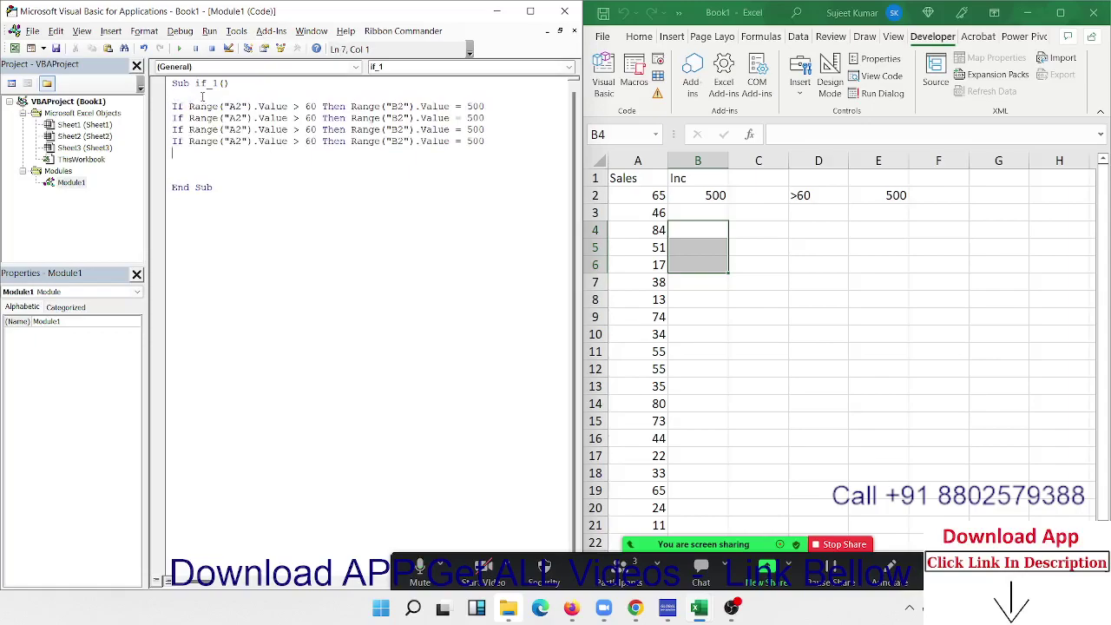
click(234, 118)
click(235, 141)
click(345, 154)
drag(173, 152, 163, 122)
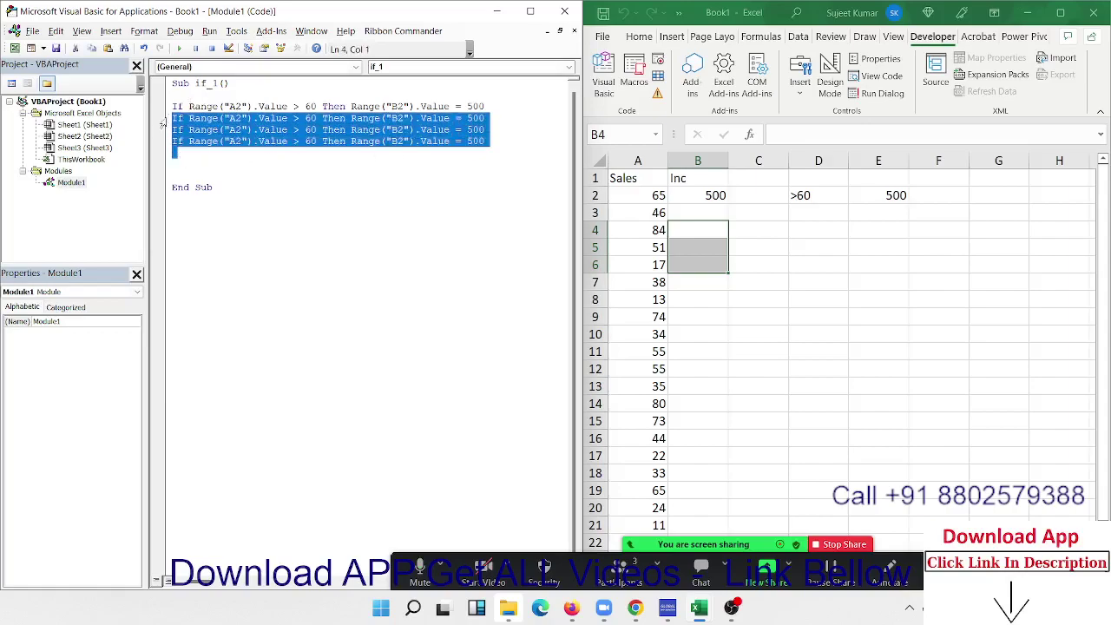
key(Delete)
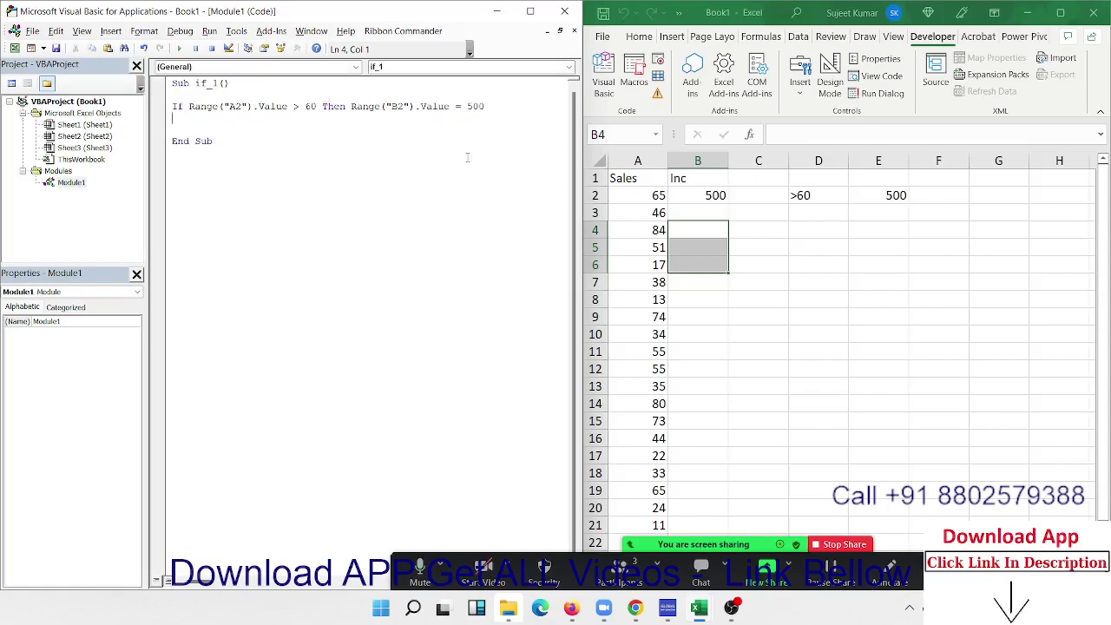
Step: Check the sales list down to A24 and return to the top of the sheet
click(664, 227)
key(ctrl+Down)
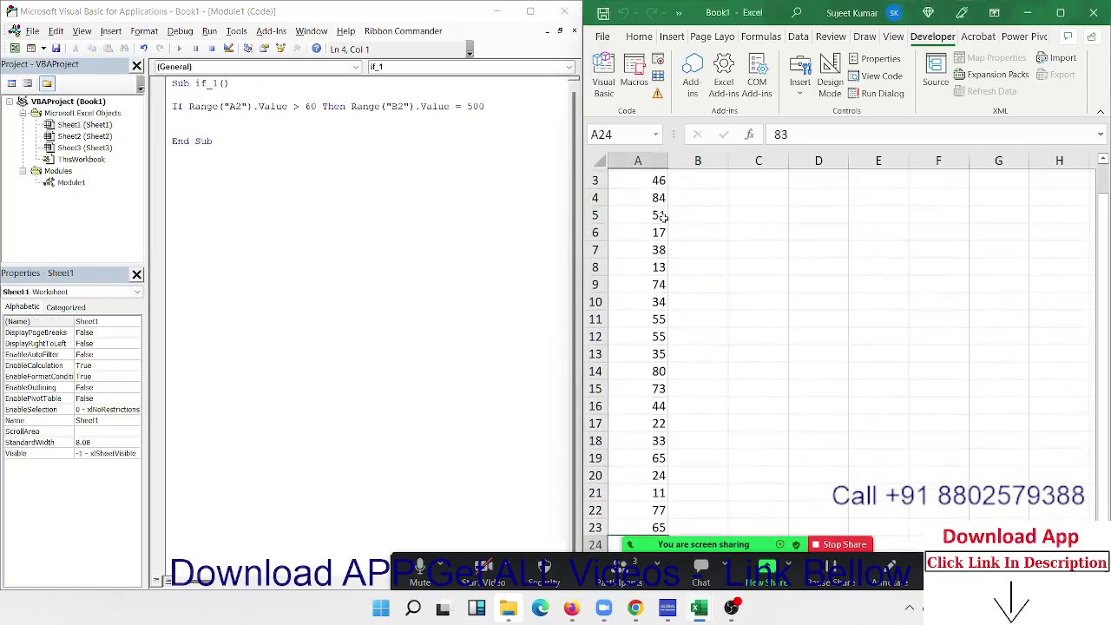
scroll(651, 243, down, 3)
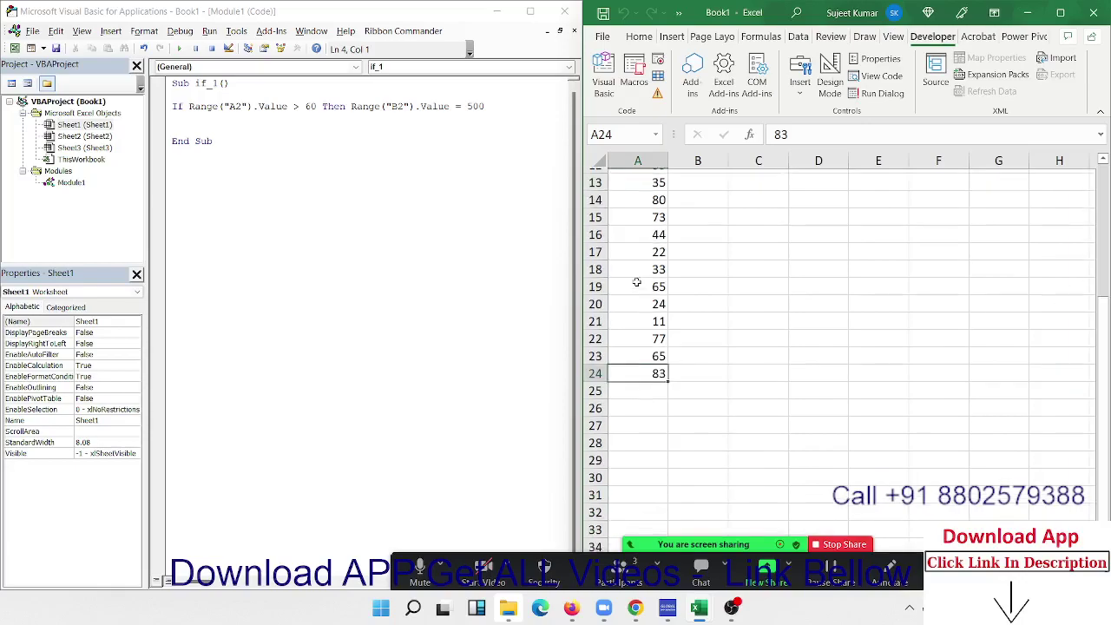
key(ctrl+Up)
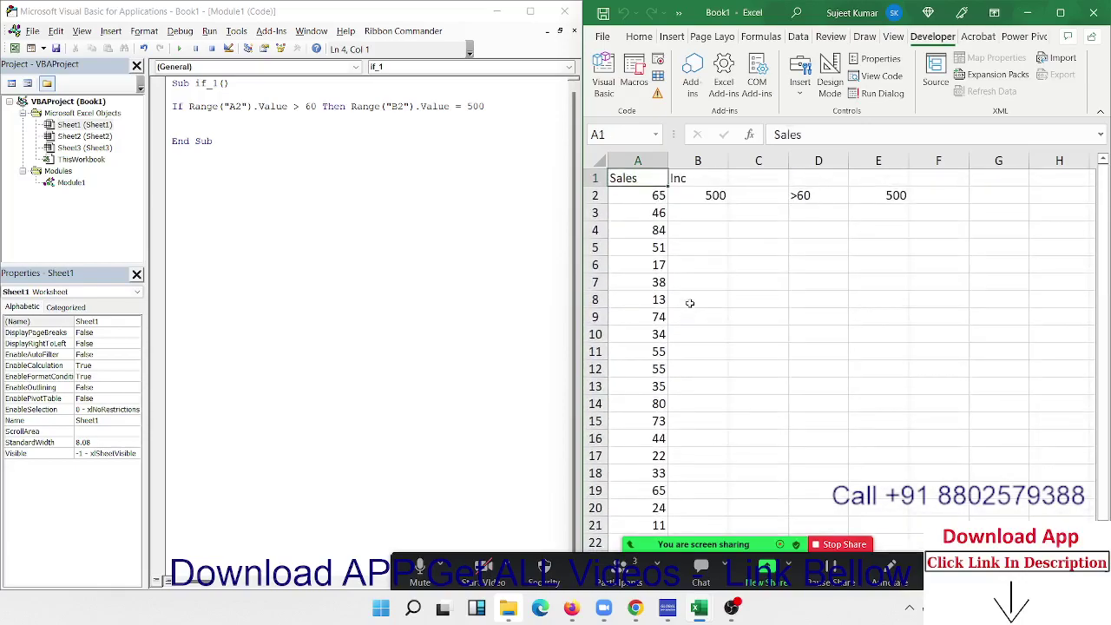
Step: Wrap the If line in a For i = 1 To 24 … Next i loop
click(198, 95)
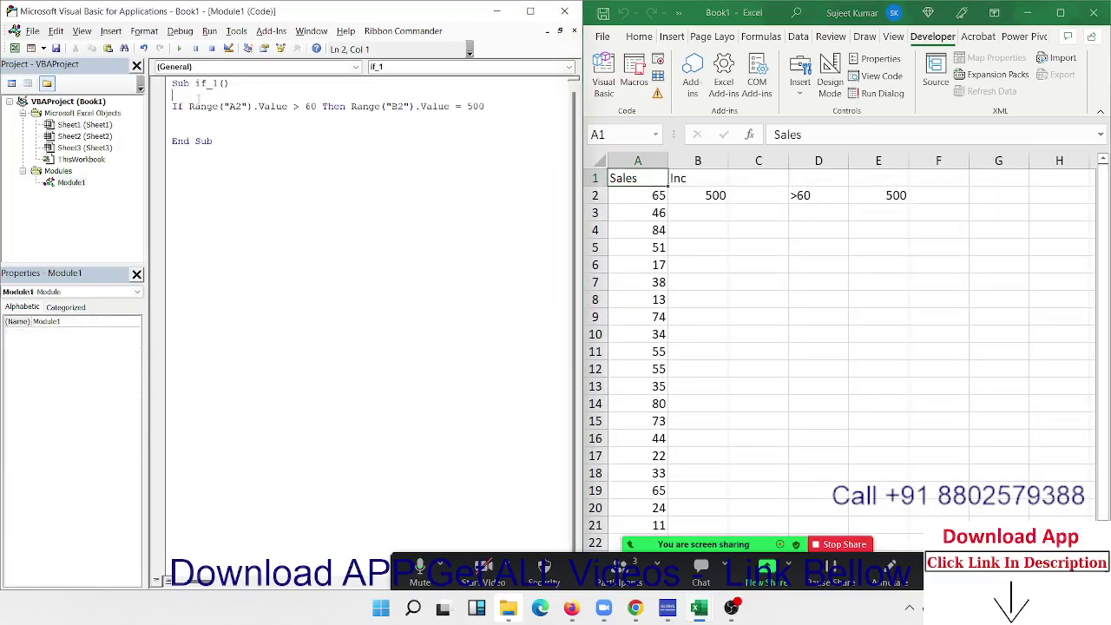
key(Return)
text(for)
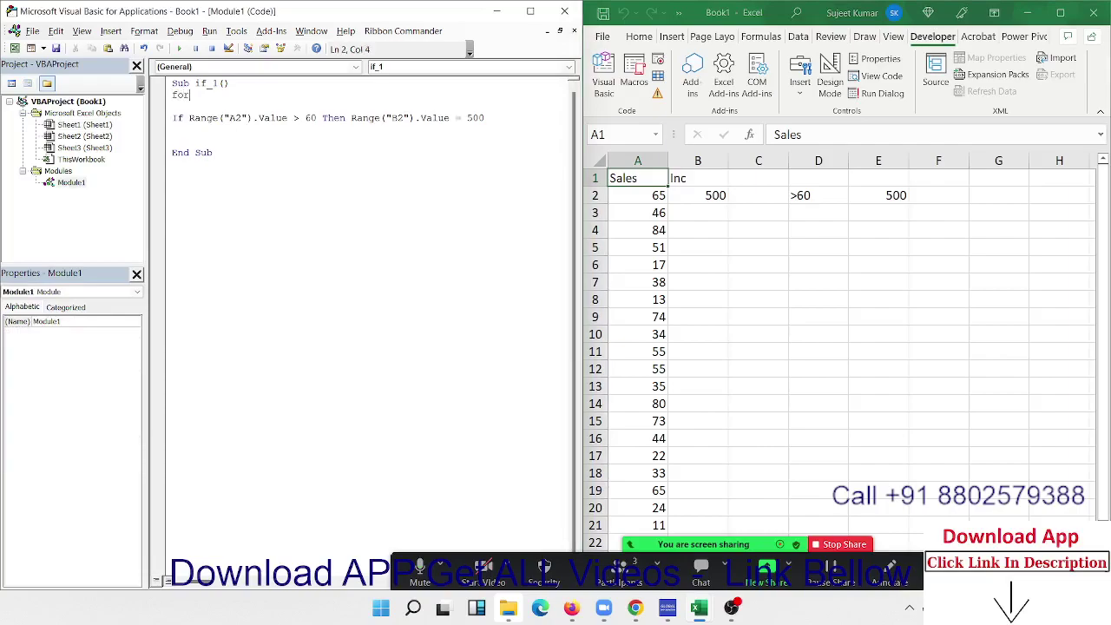
key(BackSpace)
key(BackSpace)
key(BackSpace)
key(Return)
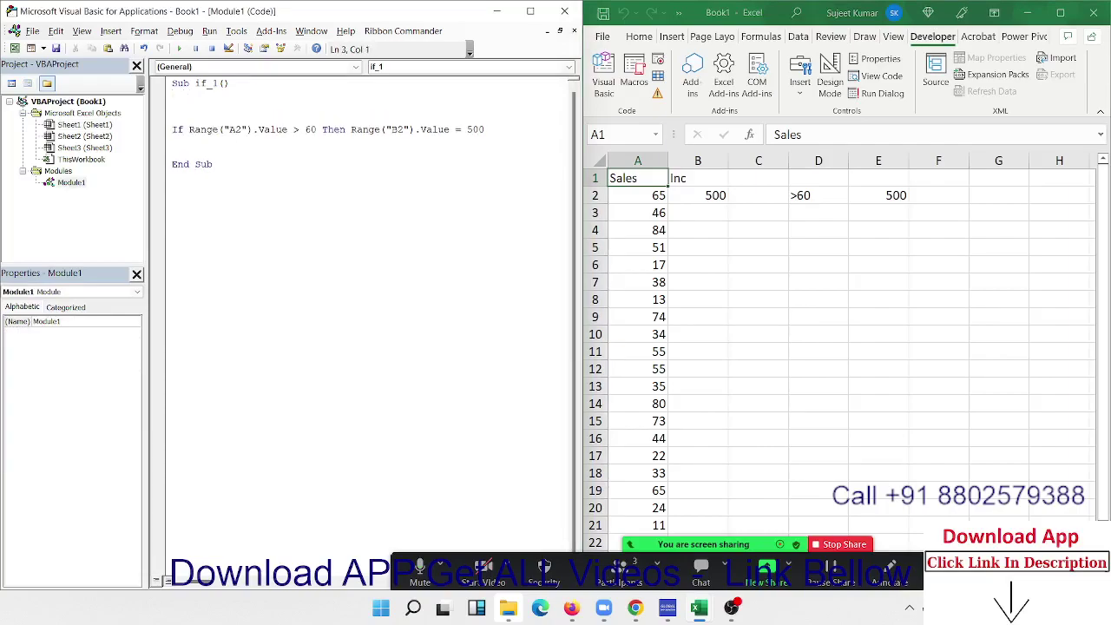
text(for i )
text(=)
text(1 to )
text(24)
key(Down)
key(Down)
key(Return)
text(next )
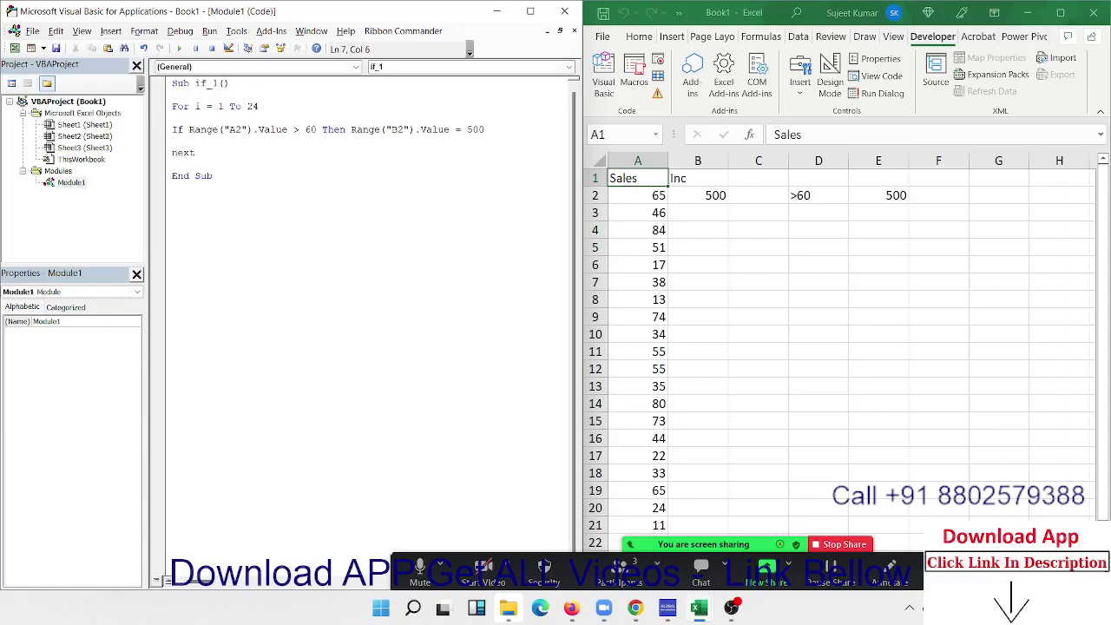
text(i)
key(Return)
Step: Review the If line's A2 reference and add a blank line above the loop
key(Up)
key(Up)
key(shift+Up)
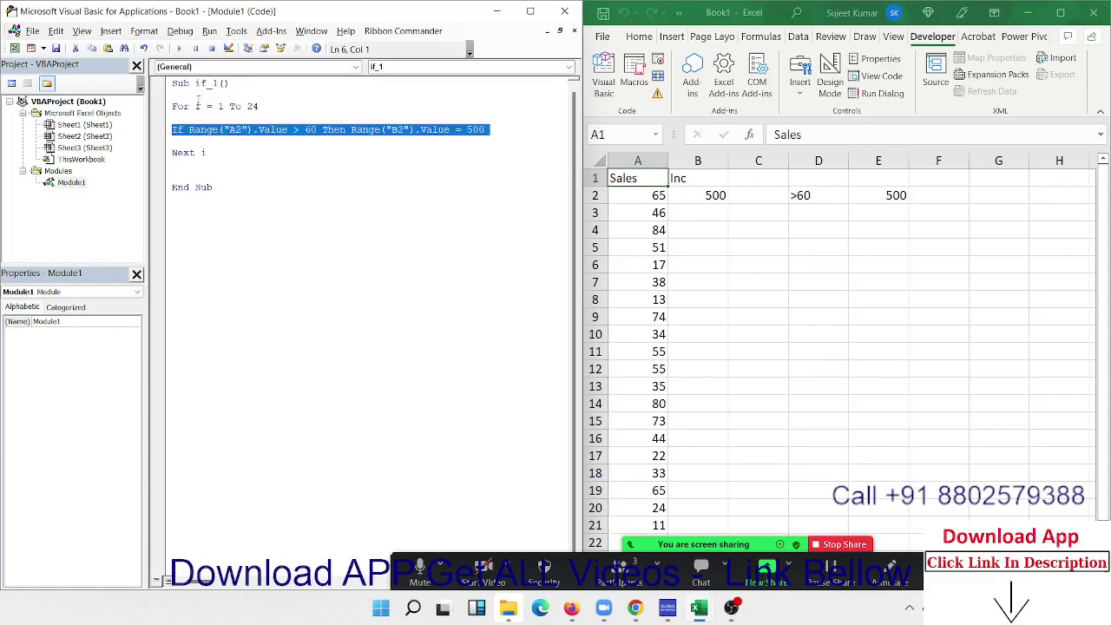
key(Down)
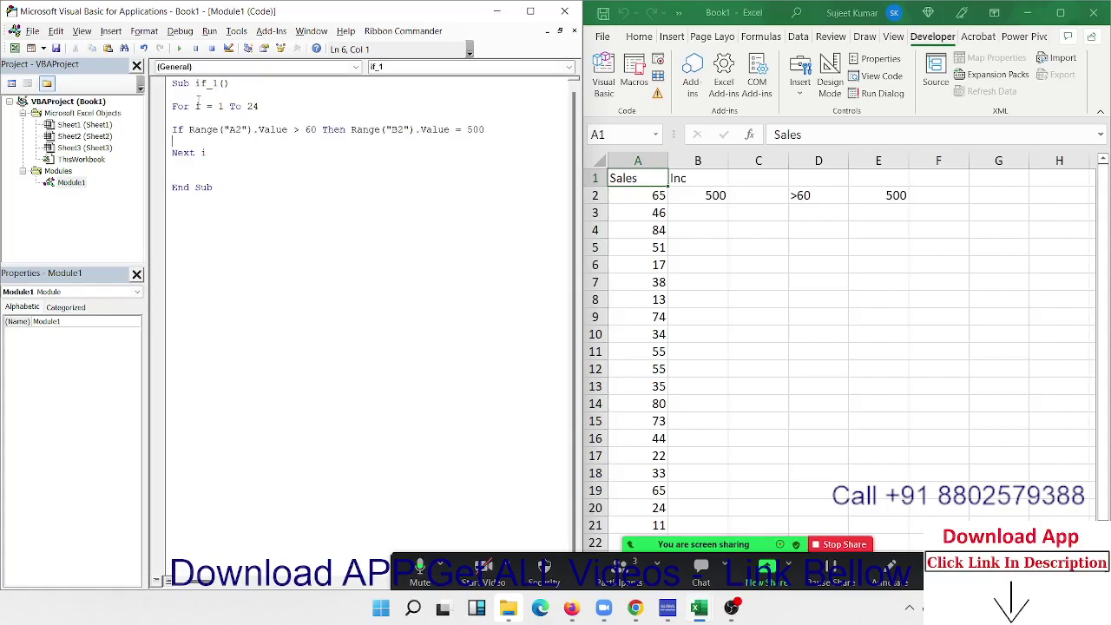
key(Right)
key(Right)
key(Right)
key(Right)
key(Right)
key(Right)
key(Right)
key(Right)
key(Right)
key(Right)
key(shift+Left)
key(Right)
key(Up)
key(Up)
key(Up)
key(Down)
key(Down)
key(Return)
key(Up)
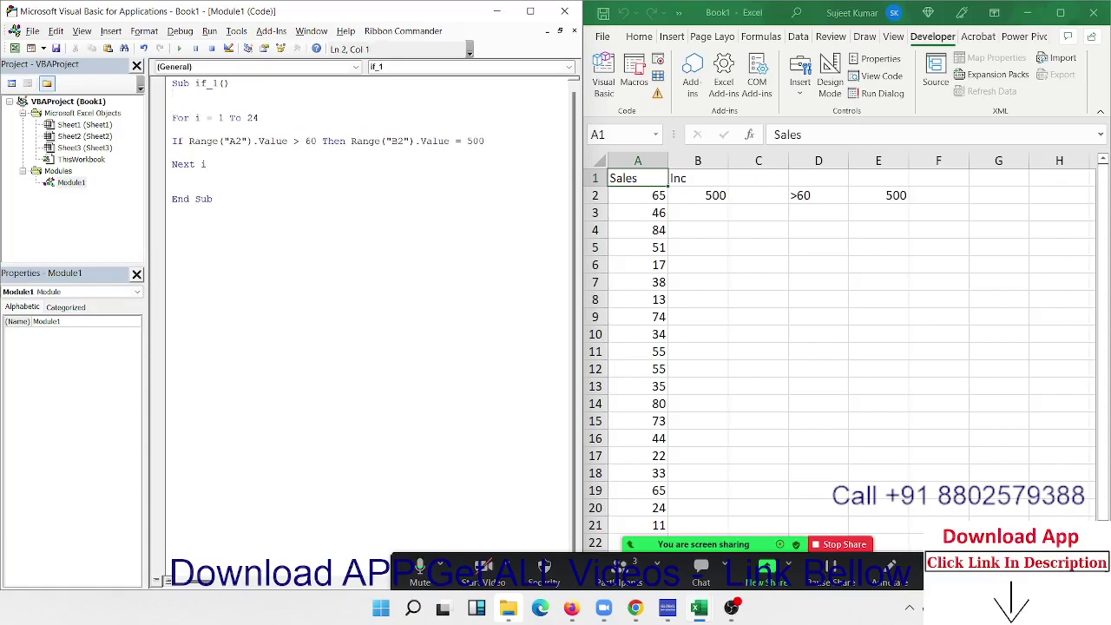
Step: Declare Dim r As Integer and add the counter line r = r + 1
text(dim )
text(r as )
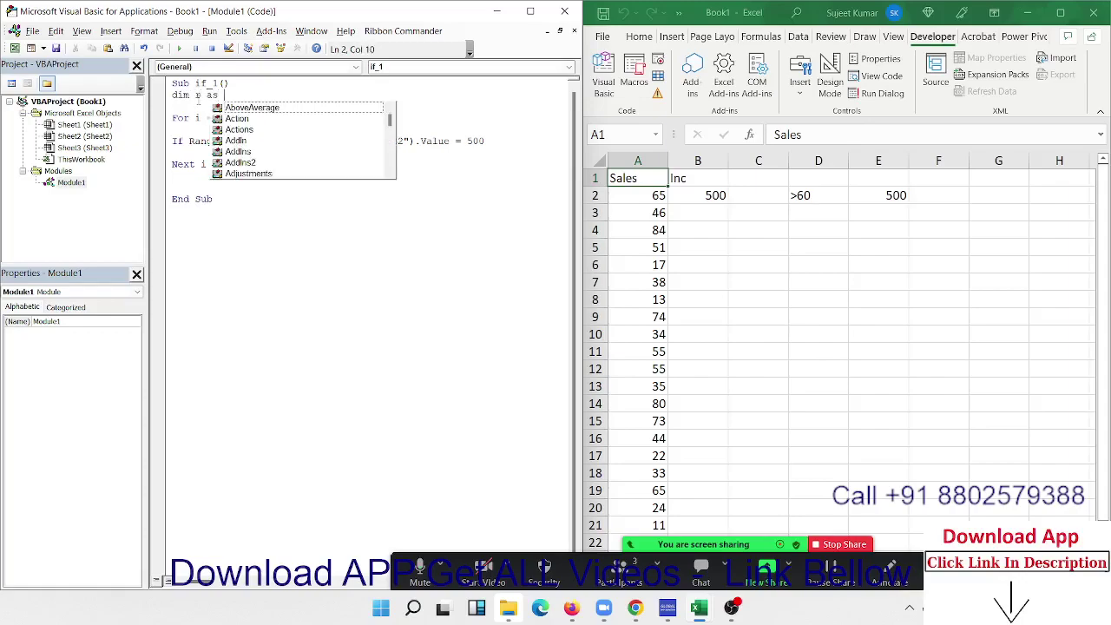
text(int)
key(Tab)
key(Down)
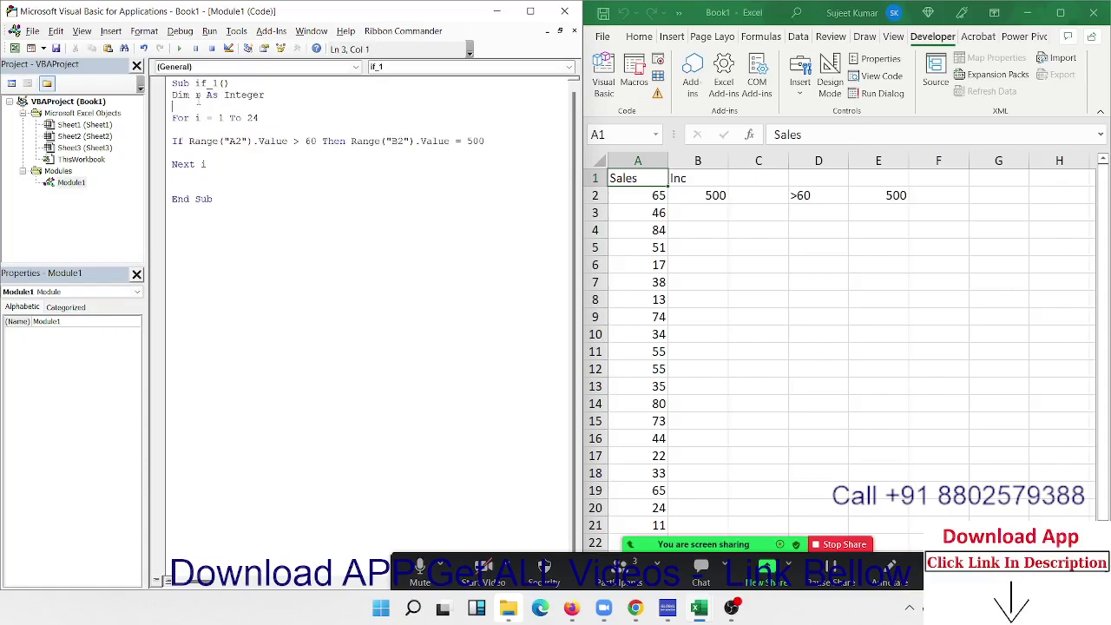
text(r=)
text(r+1)
key(Down)
key(Down)
key(Down)
key(End)
Step: Change the references to Range("A" & r) and Range("B" & r)
click(240, 141)
key(BackSpace)
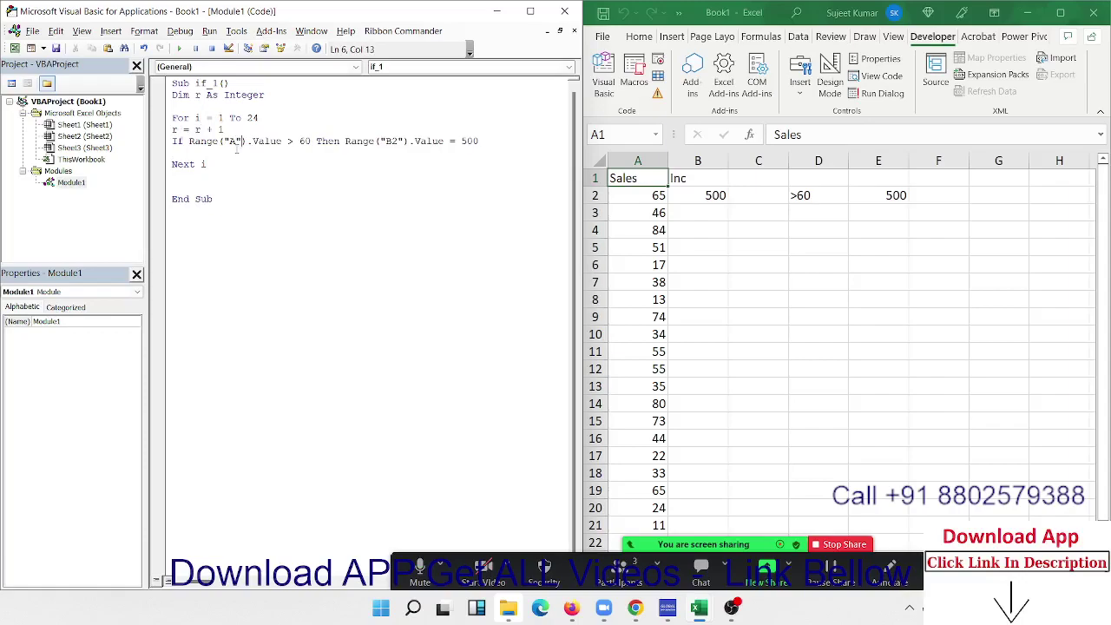
text(& )
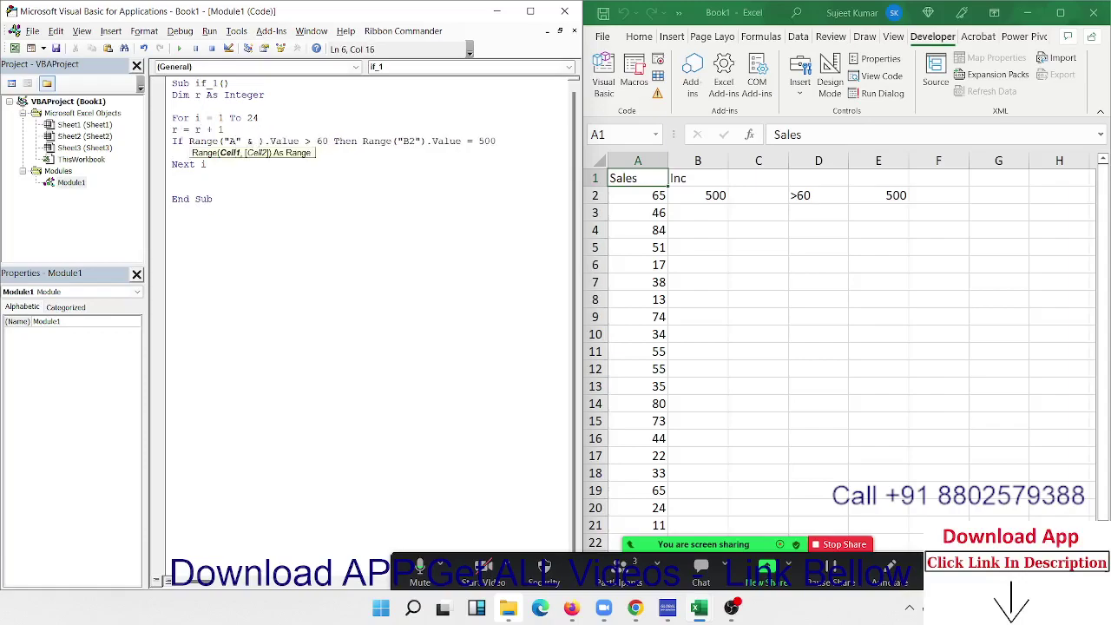
text(r)
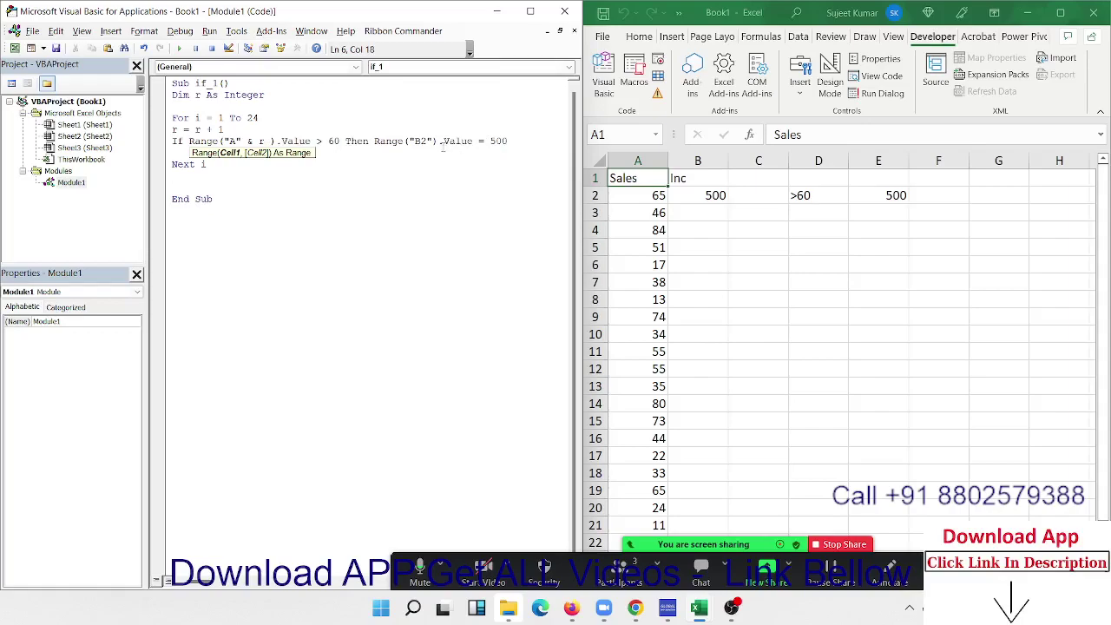
click(420, 141)
key(Delete)
key(Delete)
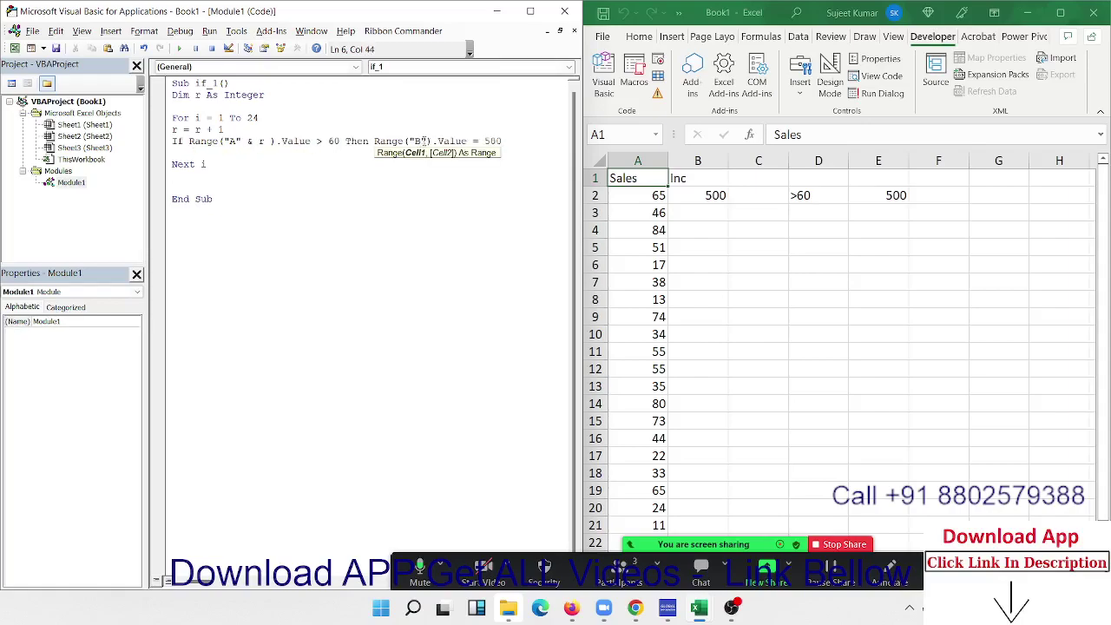
text(" & )
text(r)
click(451, 270)
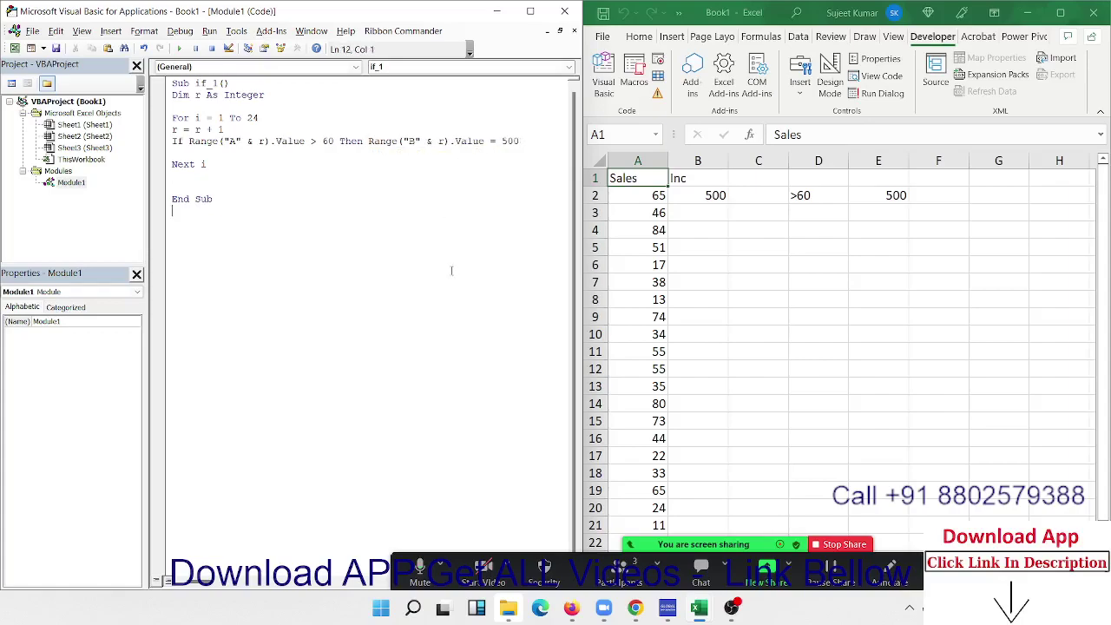
click(334, 162)
click(270, 130)
Step: Step through the loop with F8 until 500 is written into B1
key(F8)
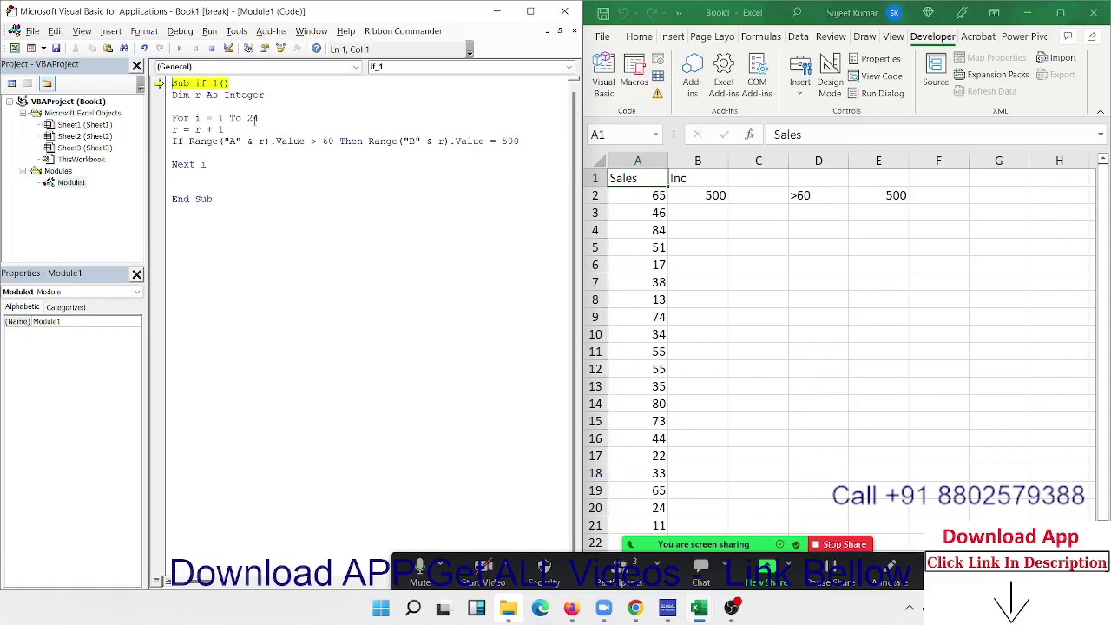
key(F8)
mouse_move(198, 119)
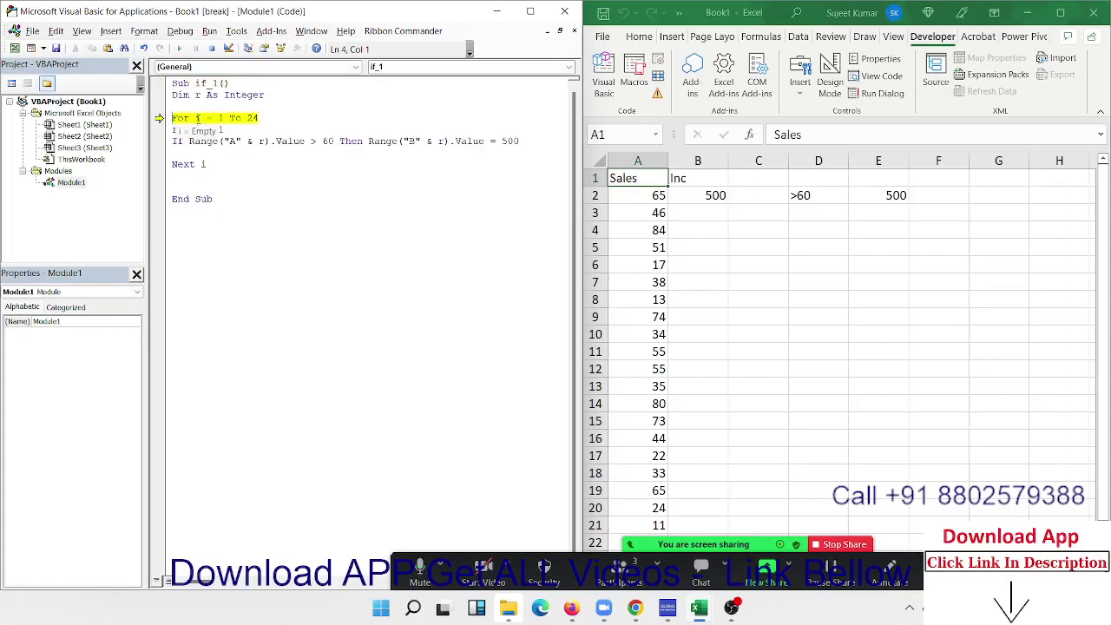
key(F8)
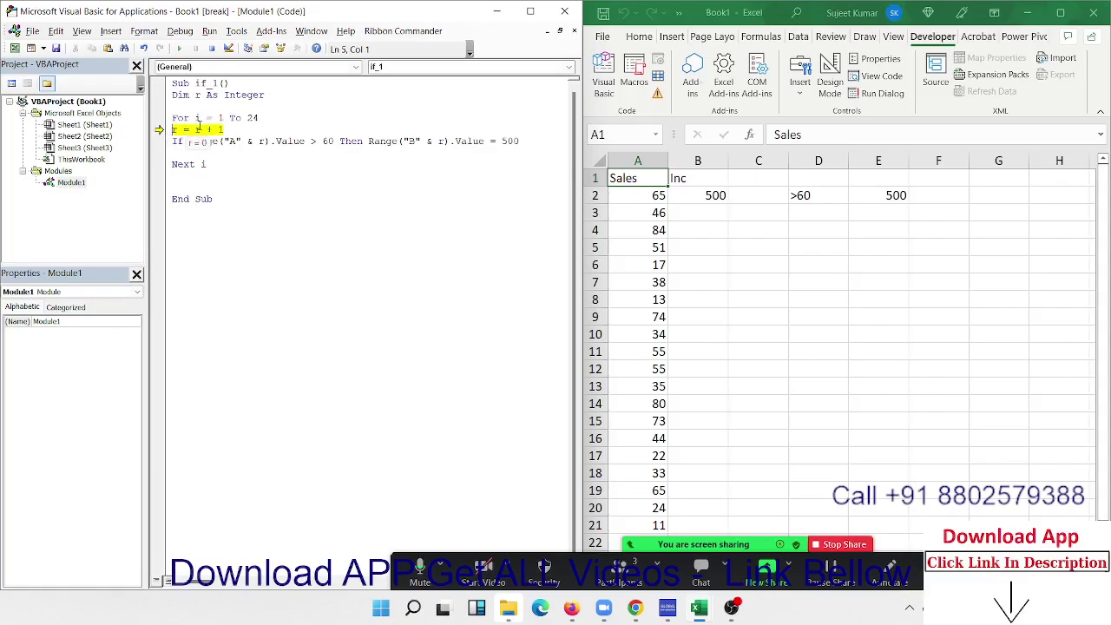
key(F8)
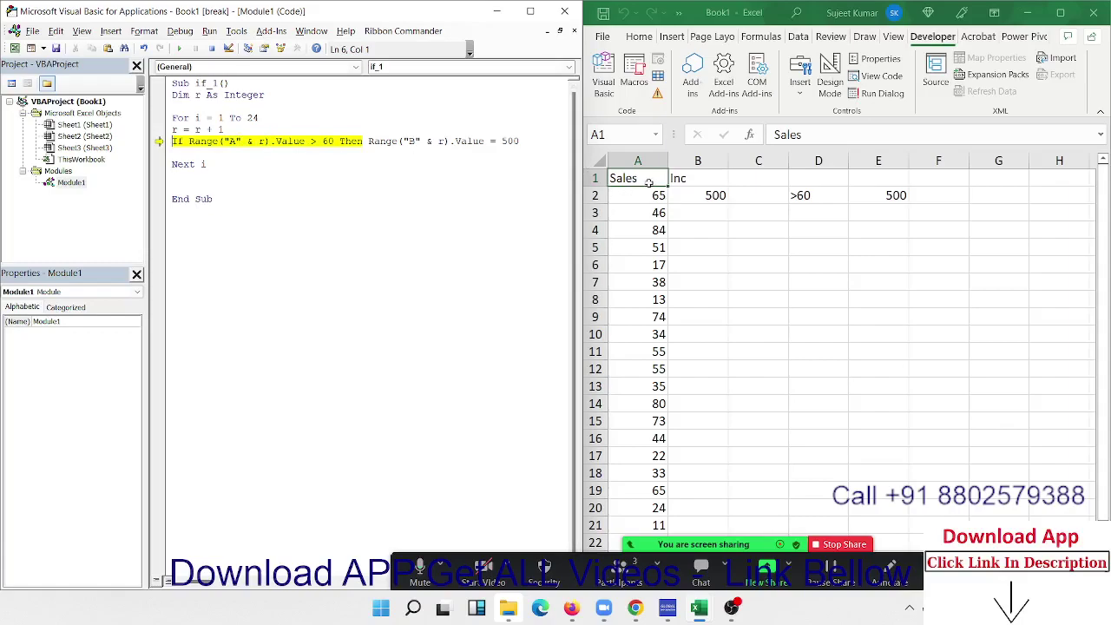
key(F8)
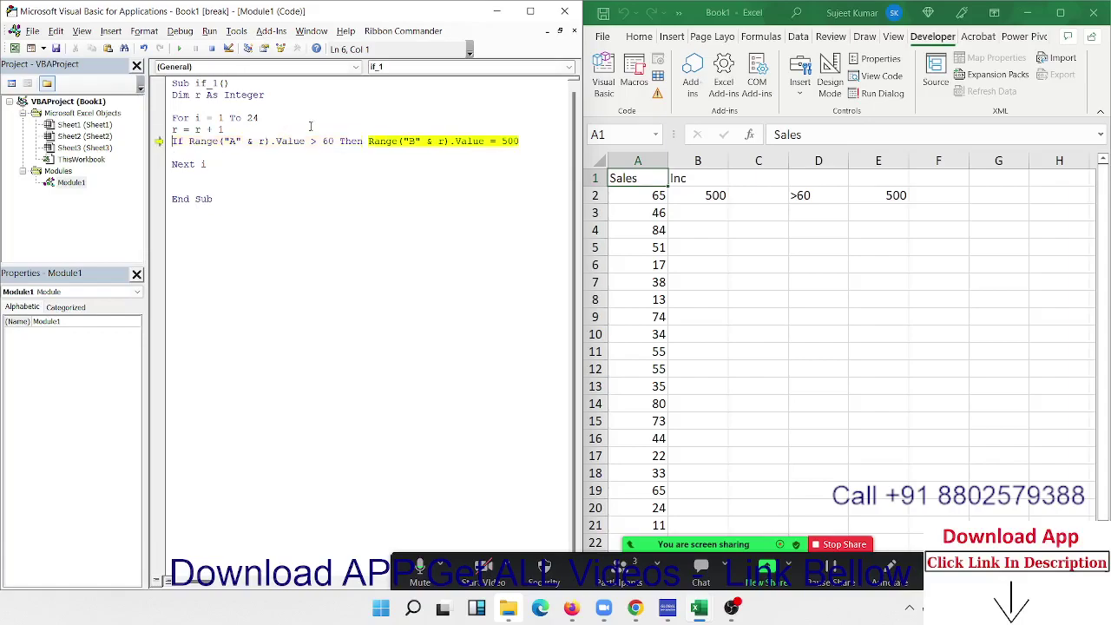
key(F8)
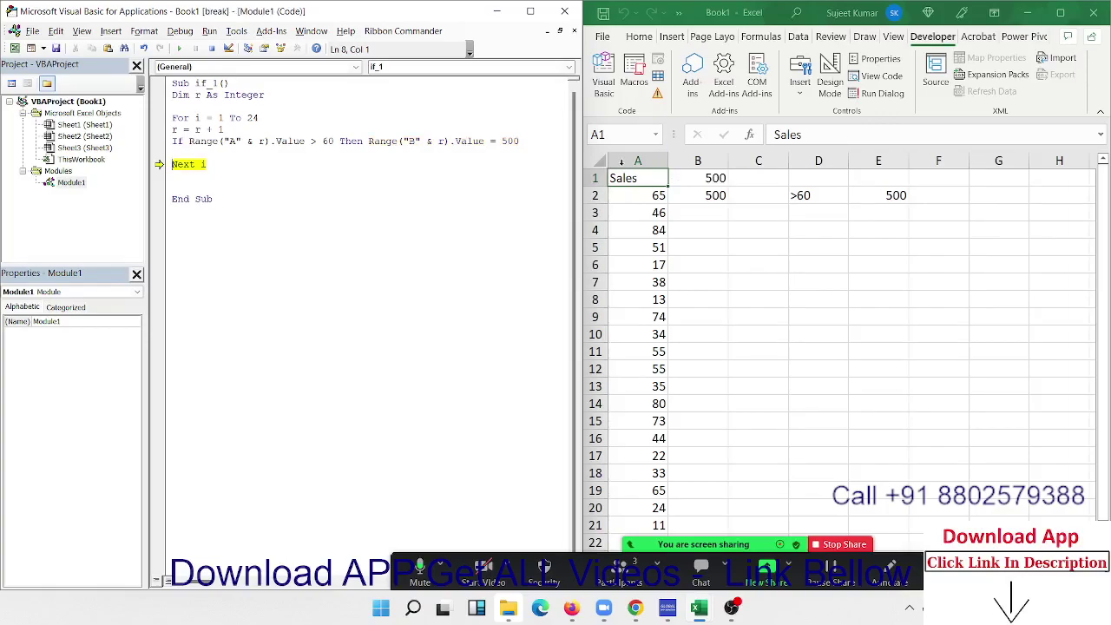
key(F8)
key(F8)
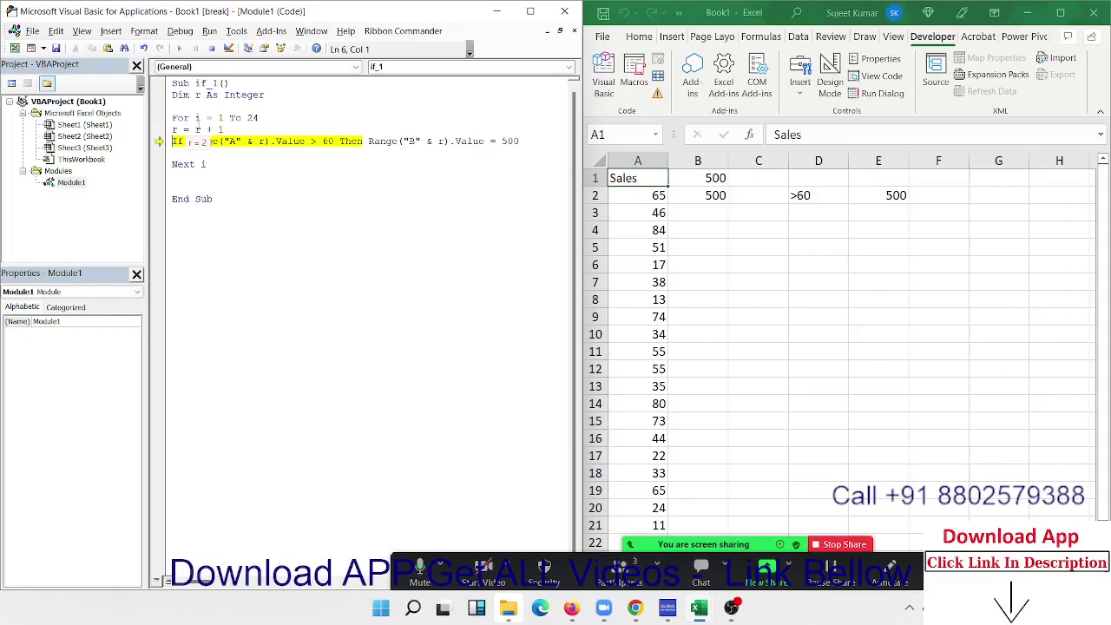
key(F8)
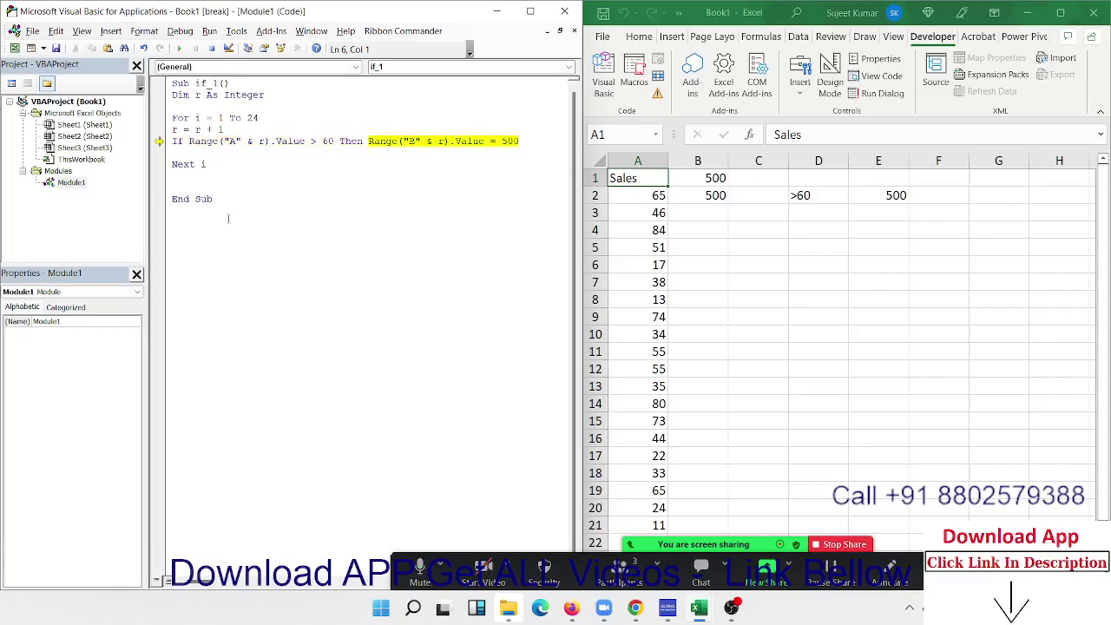
key(F8)
key(F8)
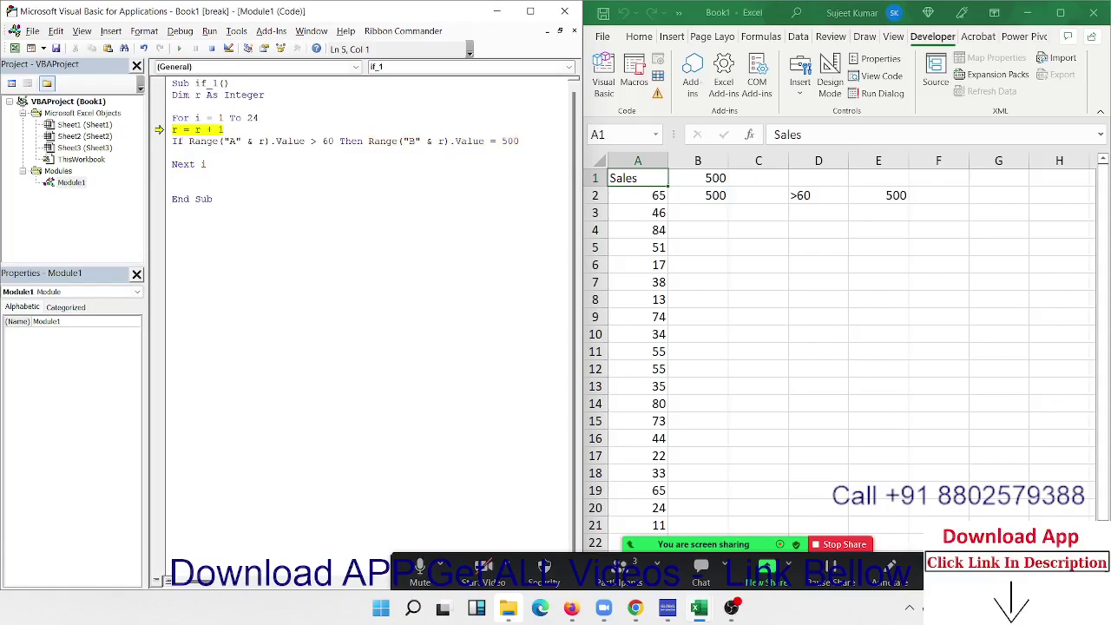
Step: Reset the paused macro and select the loop's starting value 1
click(951, 573)
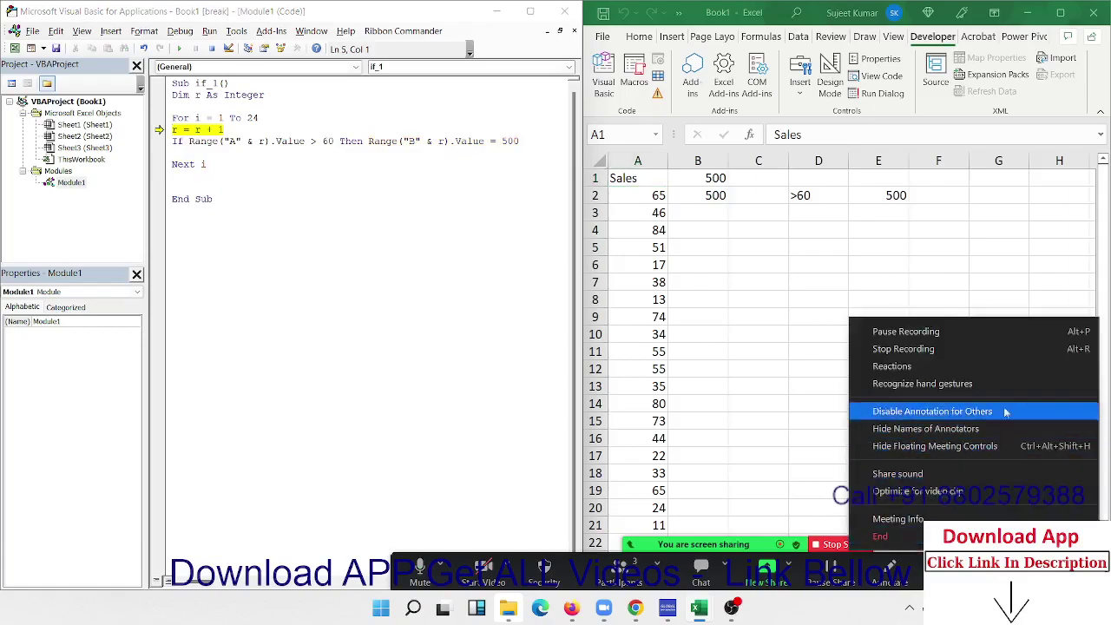
click(973, 335)
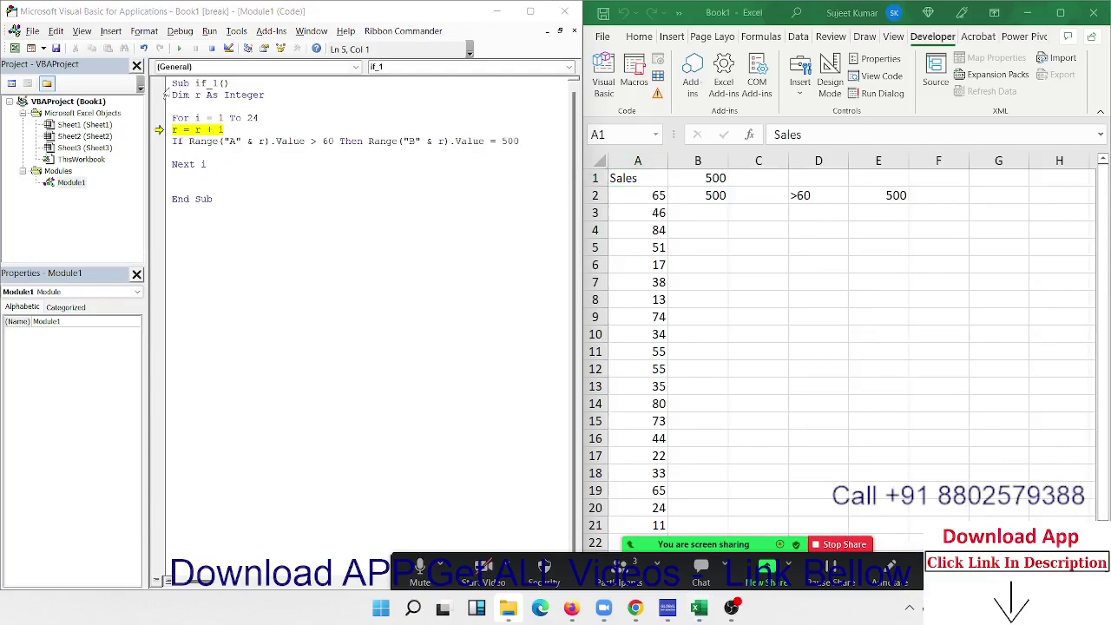
click(195, 128)
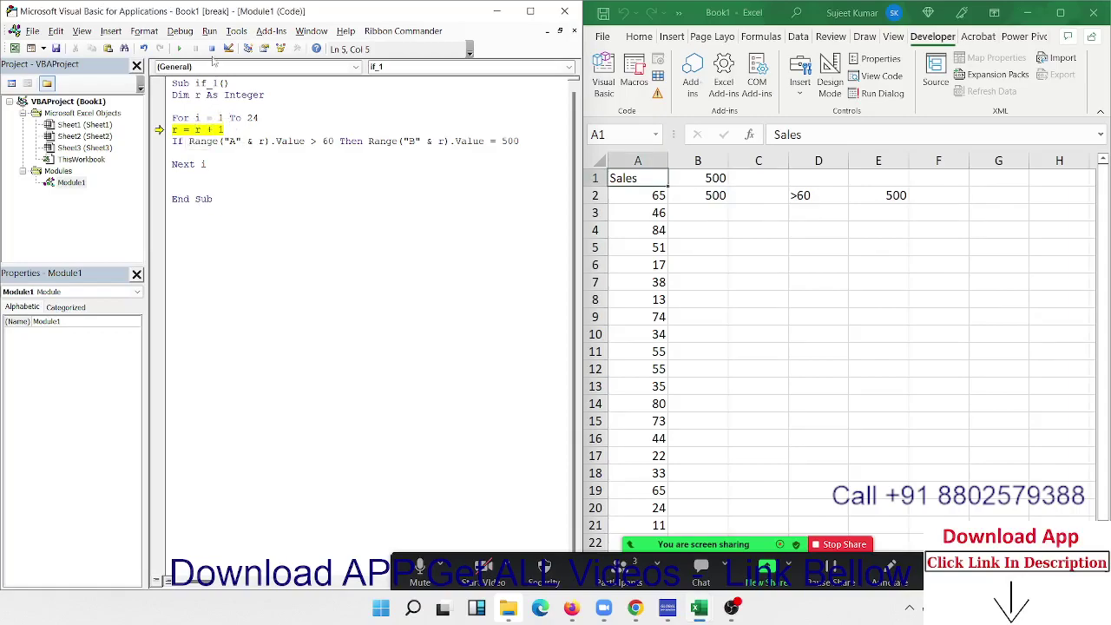
click(212, 49)
double_click(221, 117)
Step: Retype the column B header in B1 as 'Inc'
text(2)
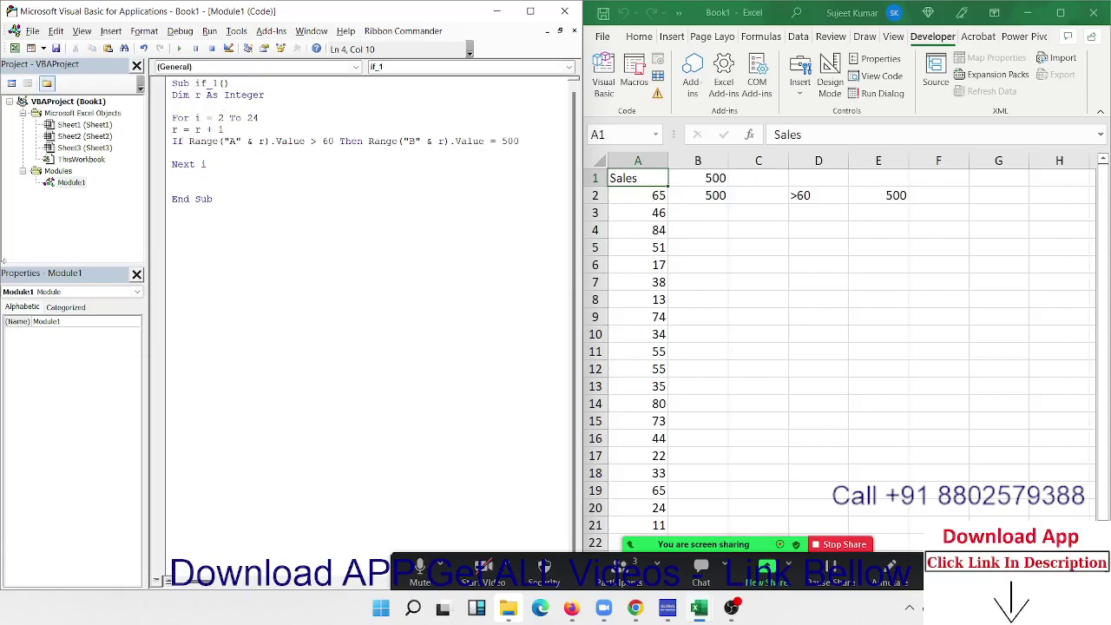
click(294, 152)
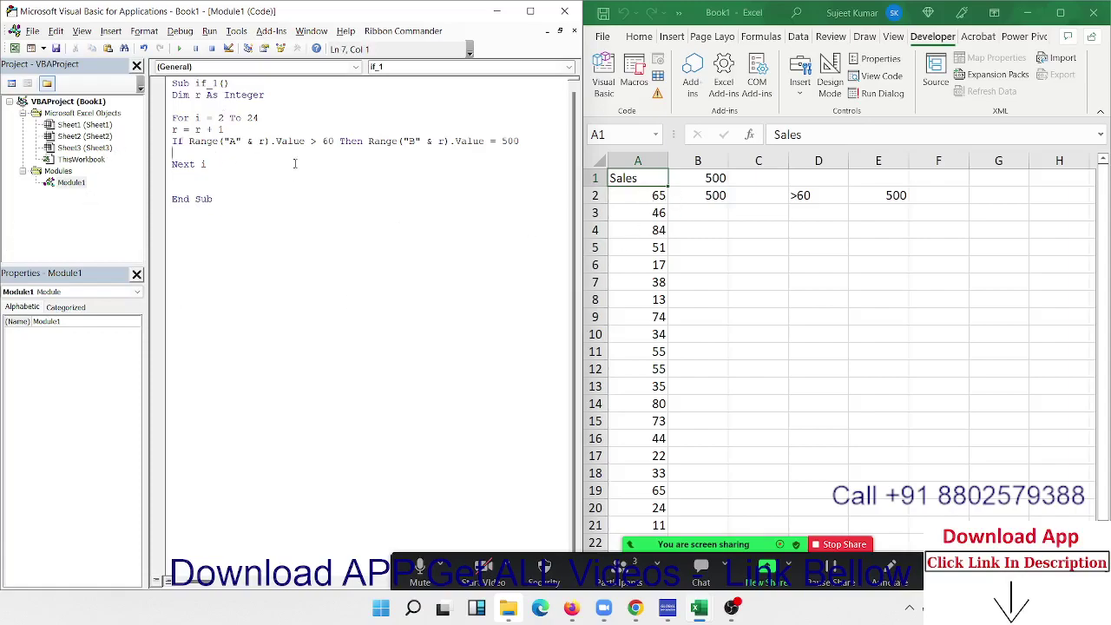
click(715, 180)
key(BackSpace)
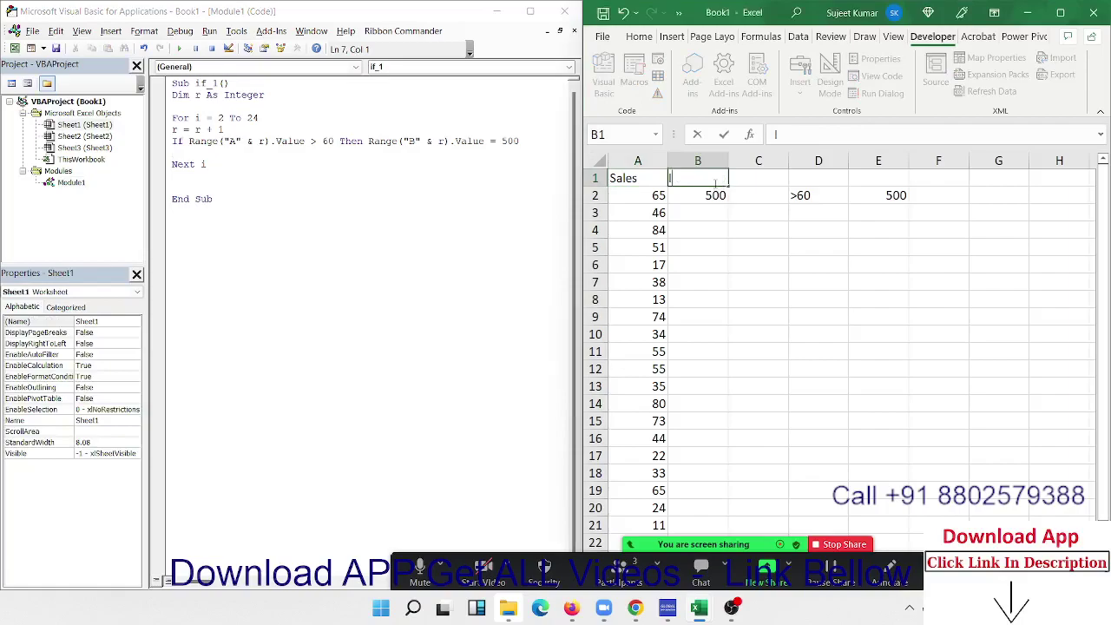
text(Inc)
click(809, 262)
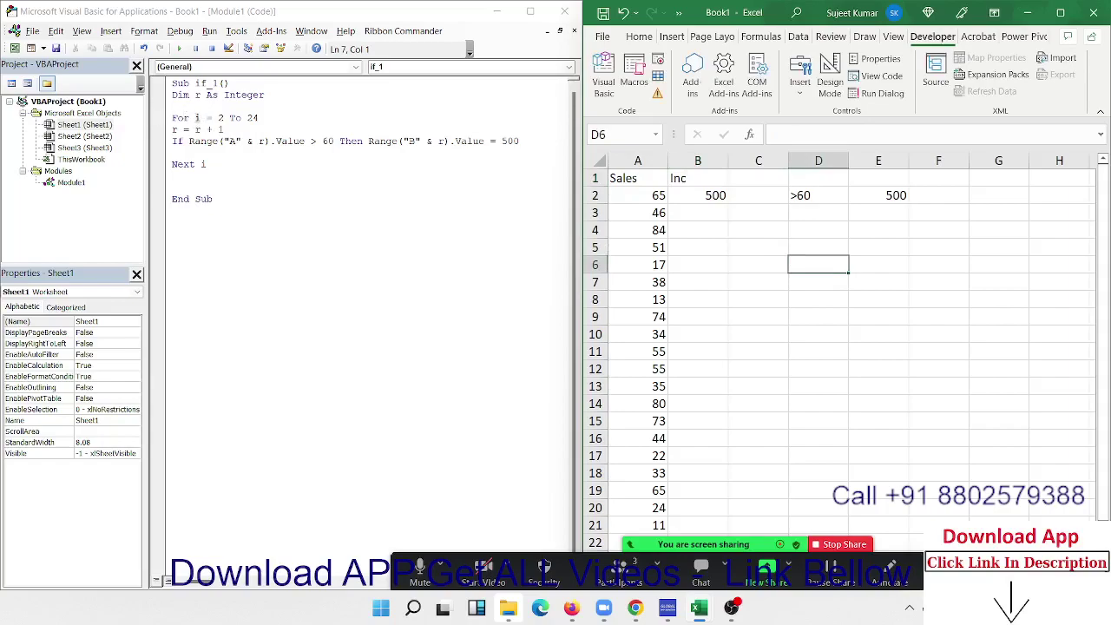
Step: Delete the r = r + 1 line and change both '& r' references to '& i'
drag(224, 130, 171, 132)
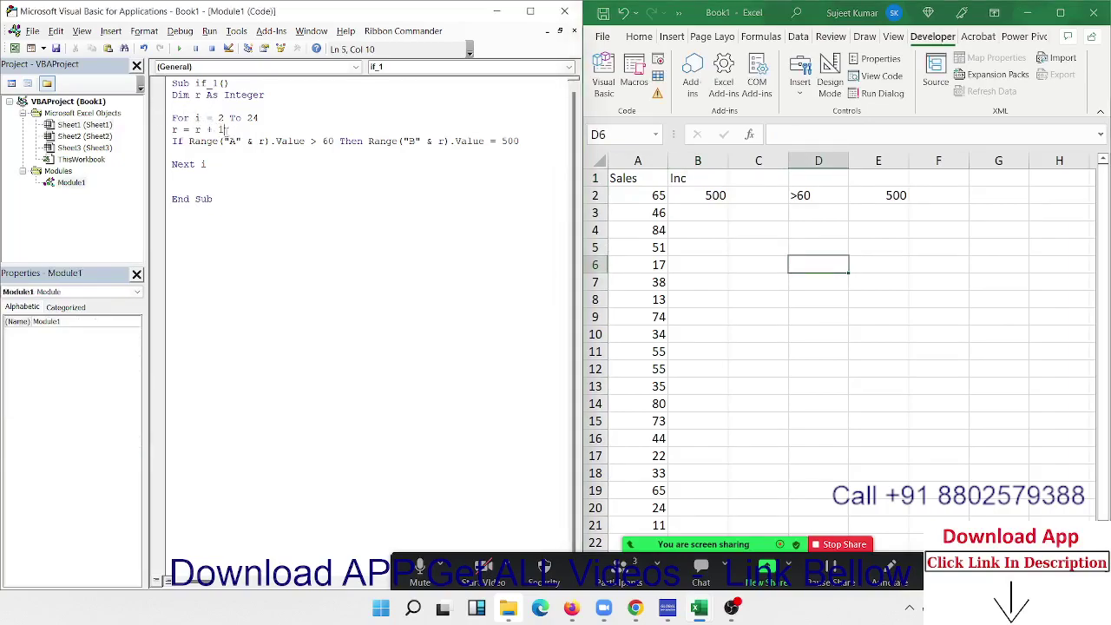
key(Delete)
double_click(261, 141)
text(i)
double_click(440, 140)
text(i)
Step: Run if_1, filling column B with 500 beside every sale above 60
click(385, 184)
click(272, 127)
click(179, 49)
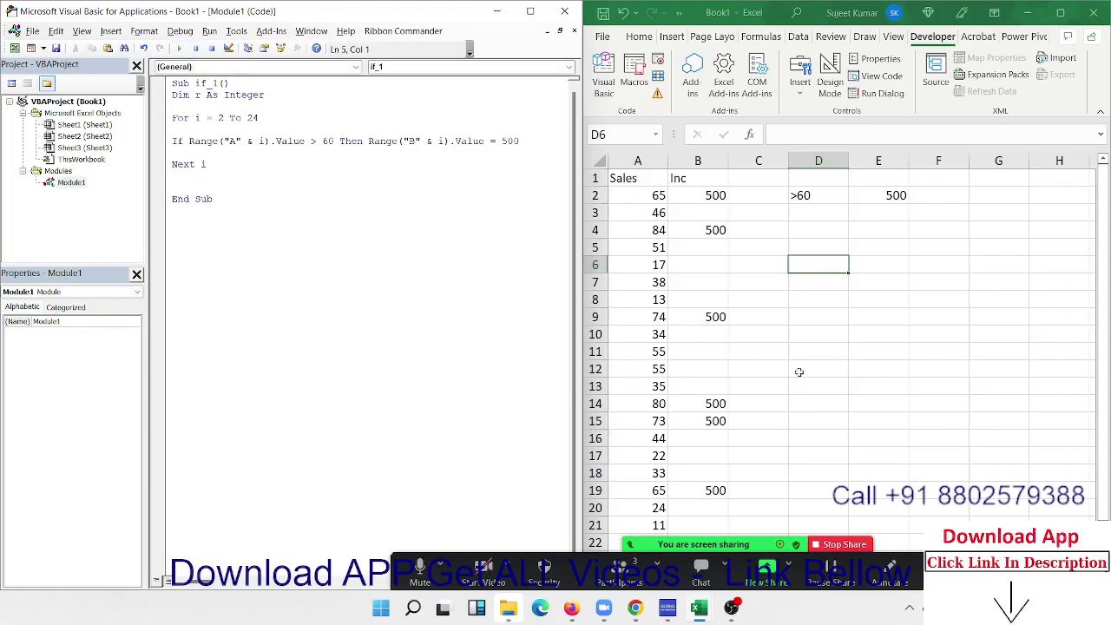
scroll(676, 370, down, 10)
scroll(675, 370, up, 9)
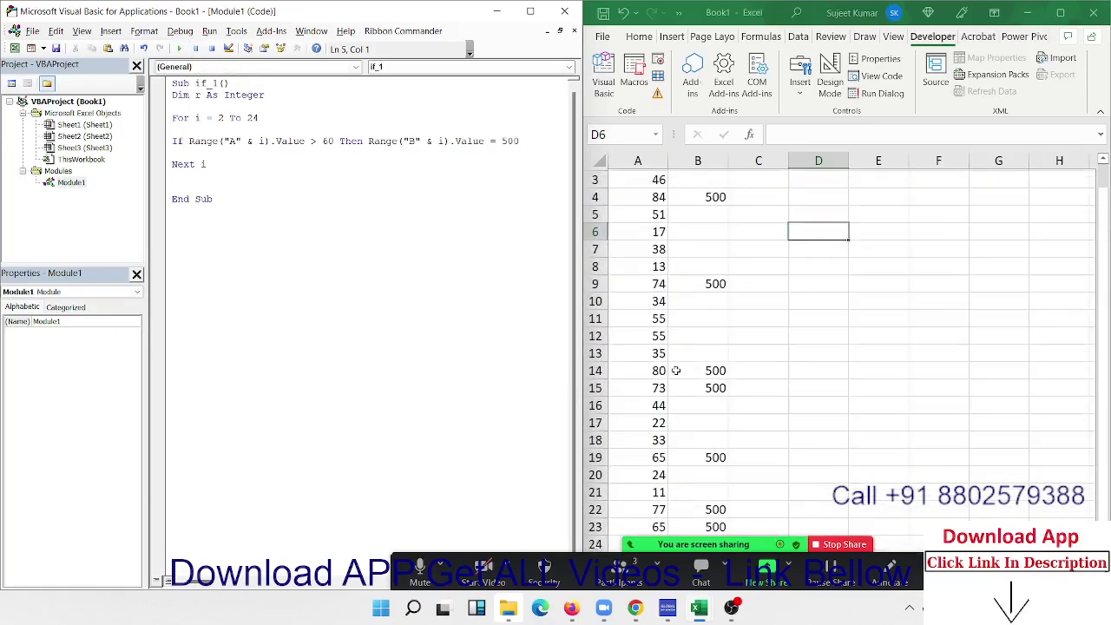
scroll(675, 370, up, 1)
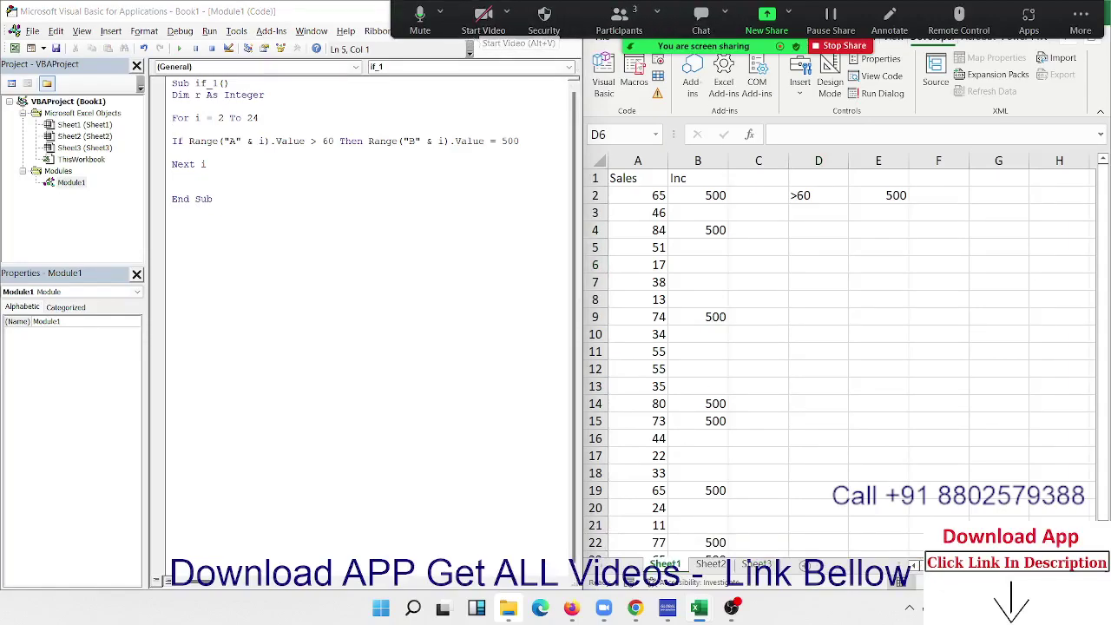
Step: Undo the code edits with Ctrl+Z to restore r = r + 1 and the r references
drag(632, 45, 631, 544)
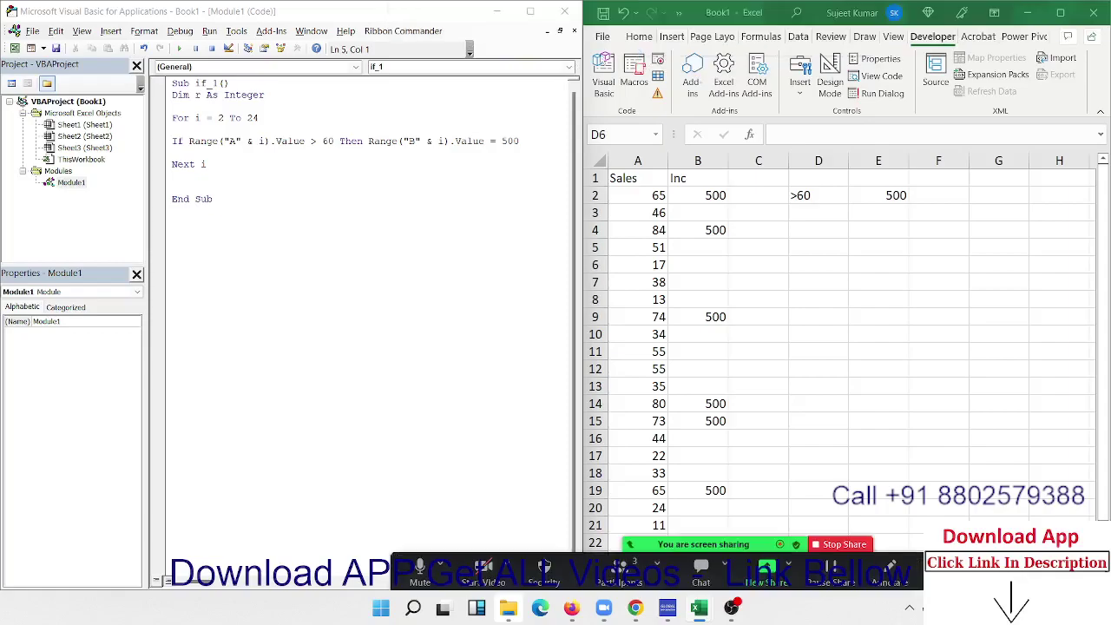
click(313, 174)
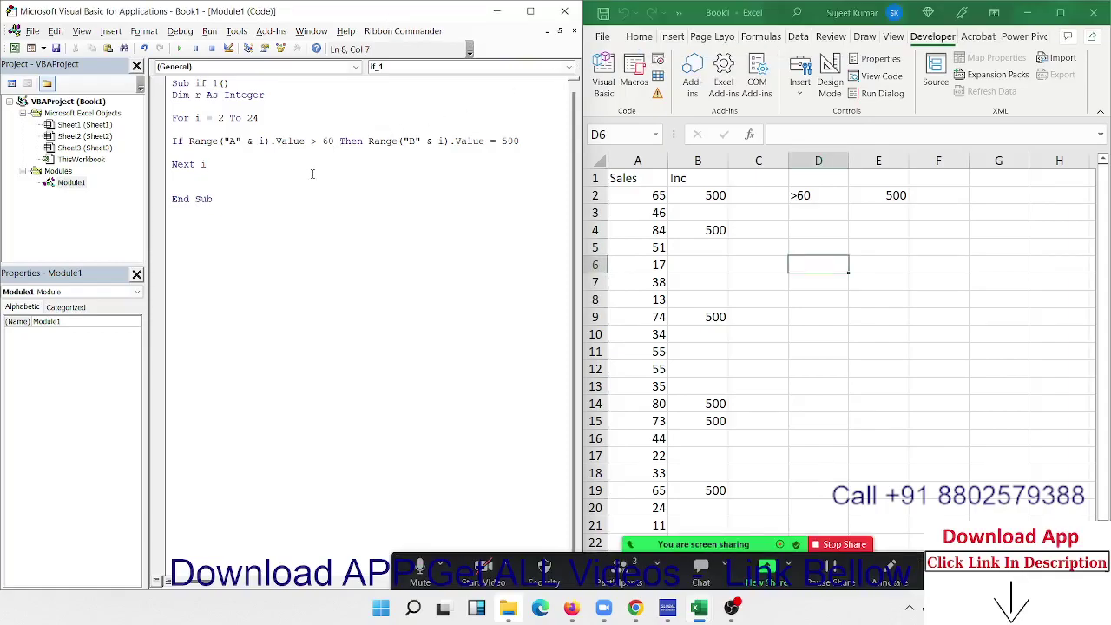
key(ctrl+z)
key(ctrl+z)
key(ctrl+z)
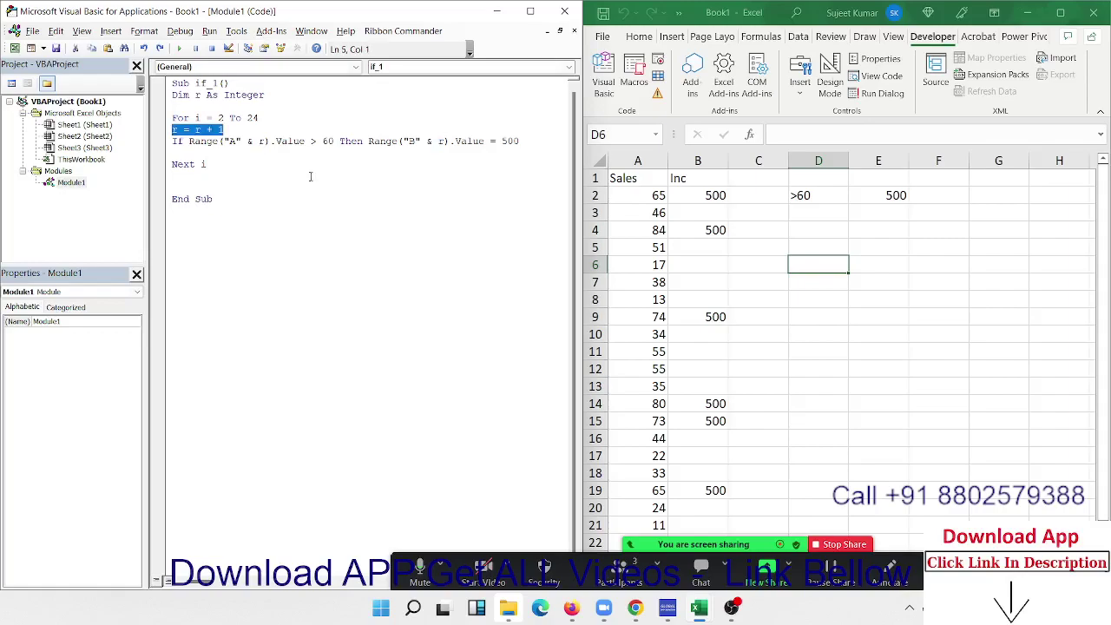
key(ctrl+z)
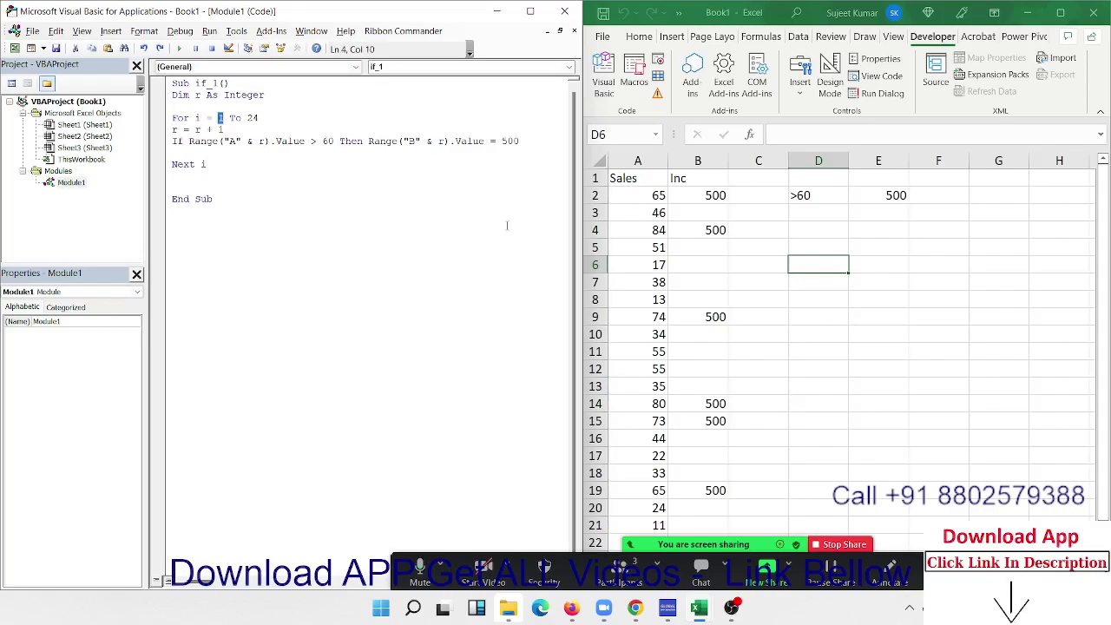
key(ctrl+z)
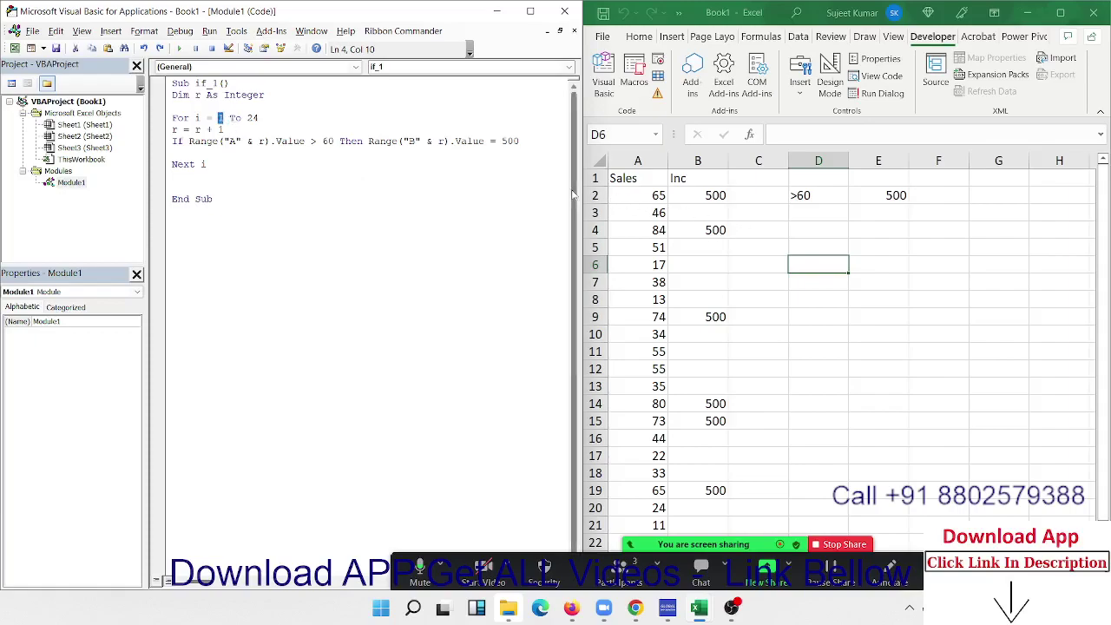
key(ctrl+z)
Step: Point out the Sales values, the Sales header and the Inc header, then select i in the For line
click(642, 269)
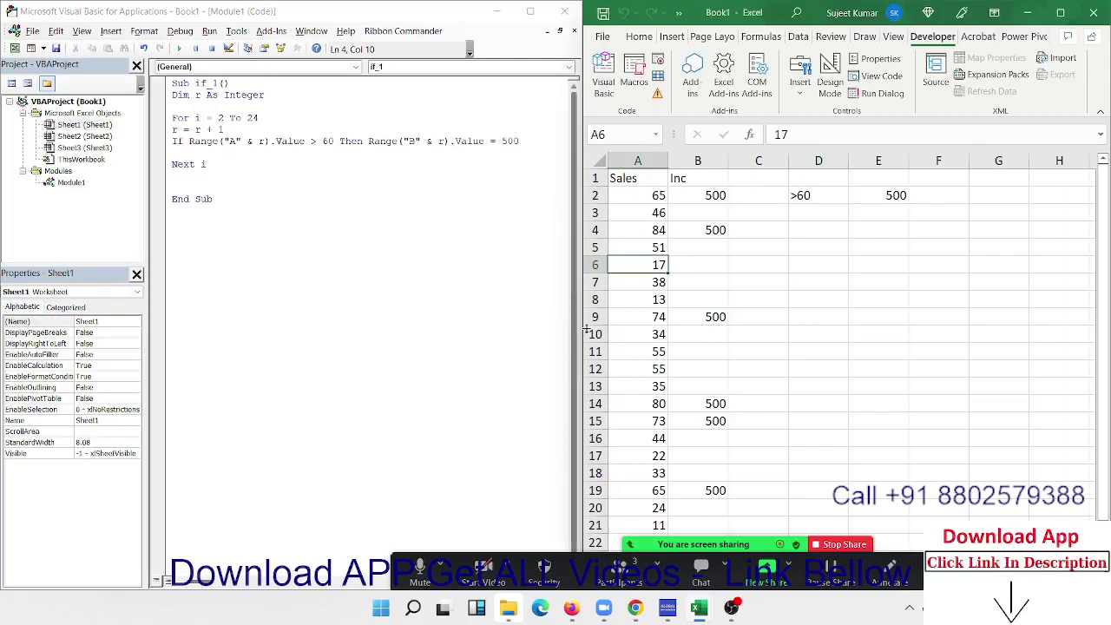
click(647, 196)
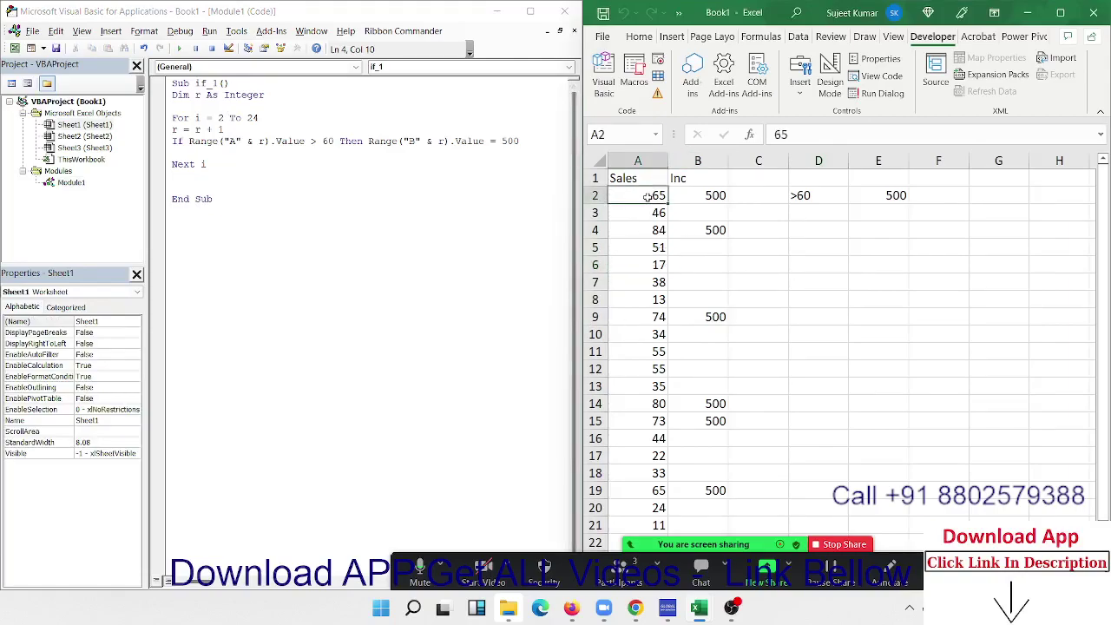
click(642, 181)
click(681, 180)
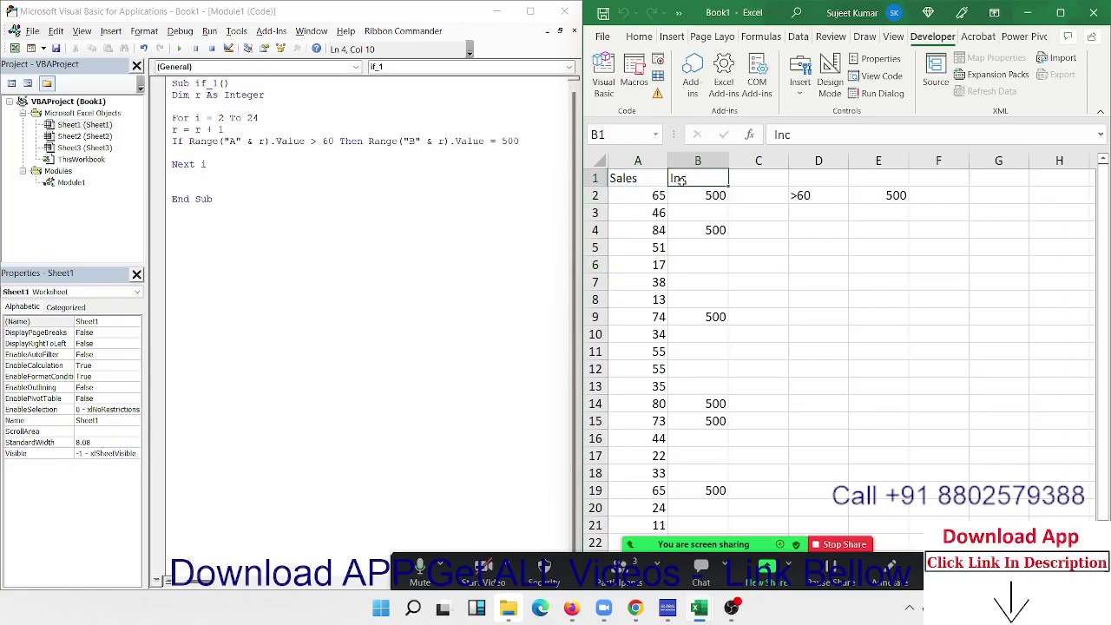
click(218, 117)
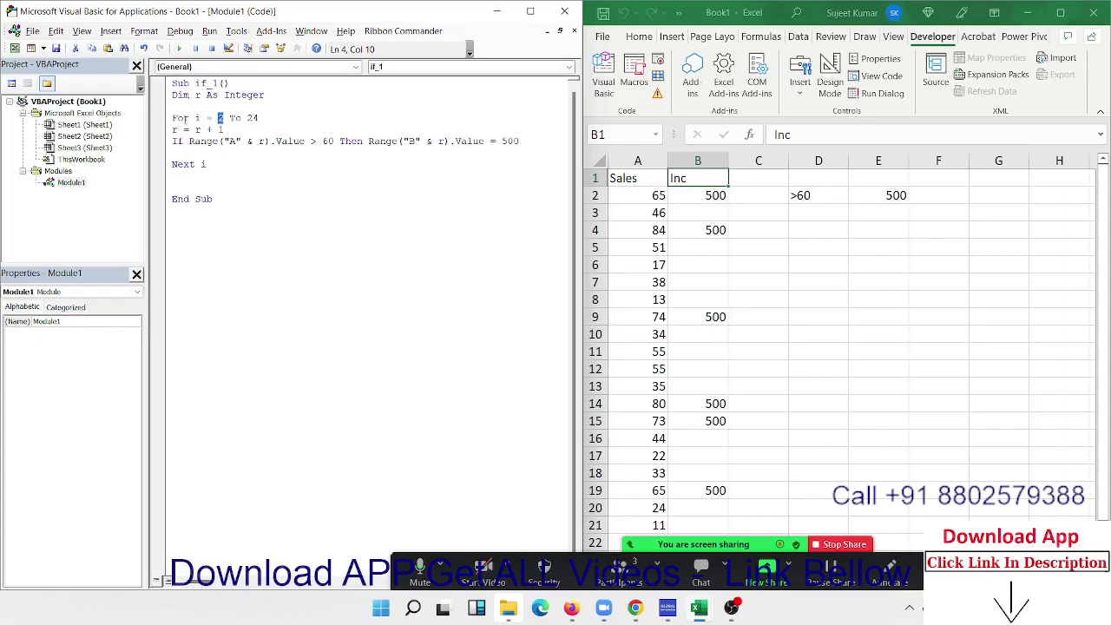
double_click(199, 117)
drag(199, 117, 206, 117)
Step: Delete 'Dim r As Integer' and 'r = r + 1', and replace the r references with i
drag(274, 95, 148, 96)
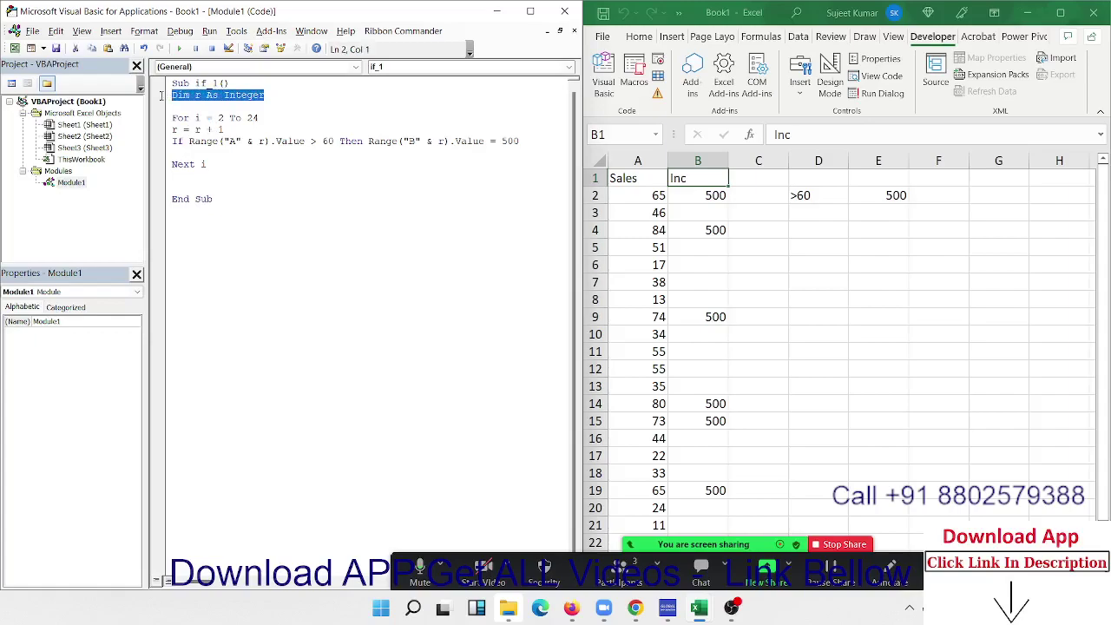
key(Delete)
drag(226, 128, 152, 132)
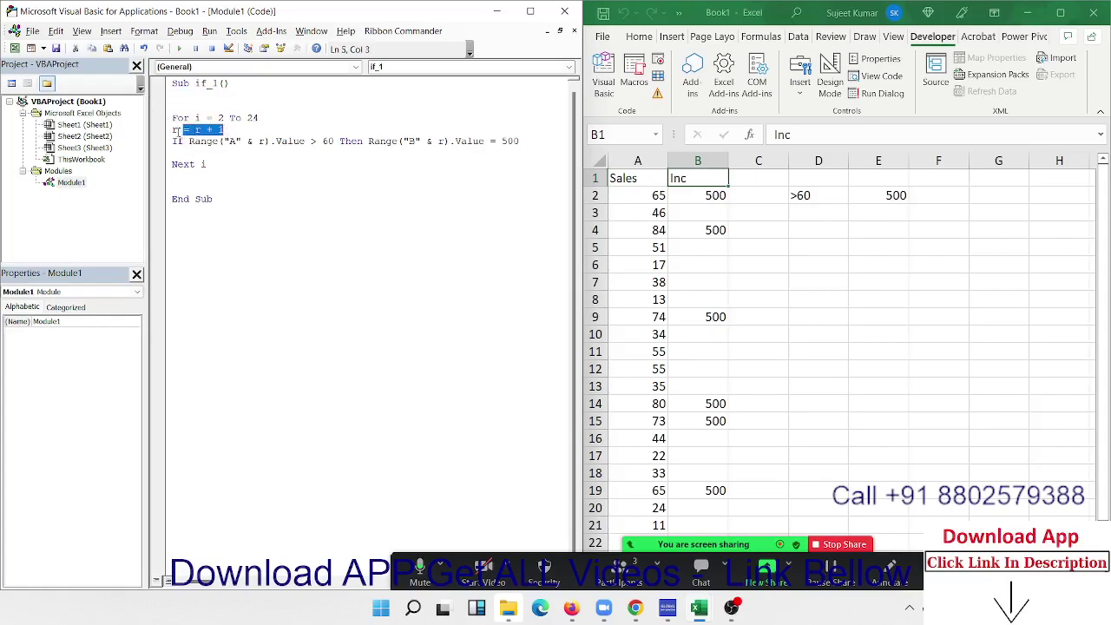
key(Delete)
click(259, 141)
key(Delete)
text(i)
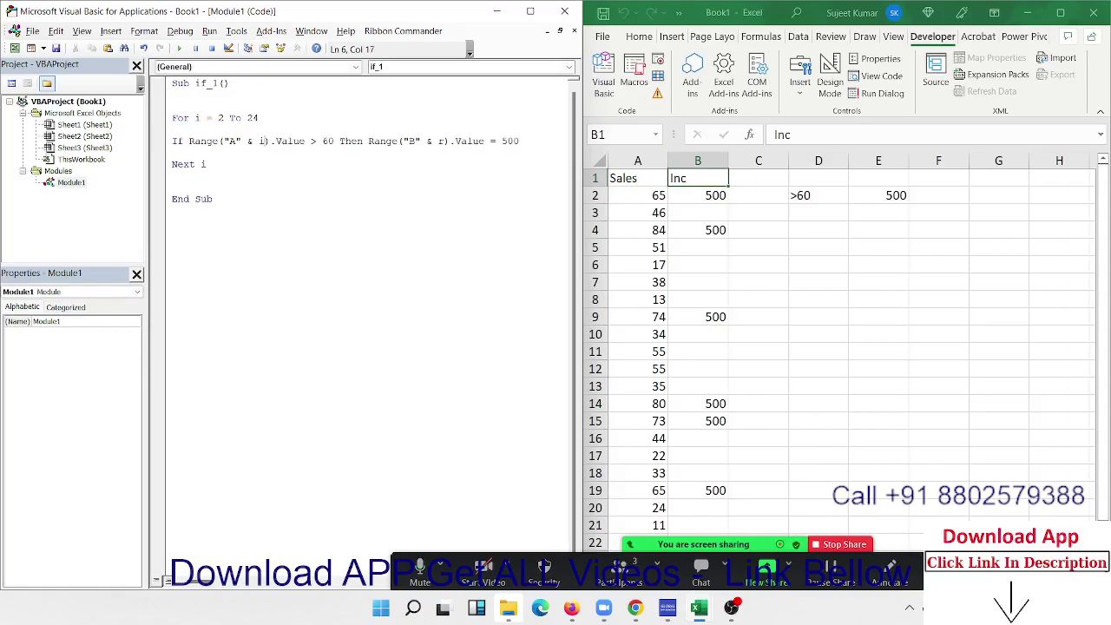
click(439, 141)
key(Delete)
text(i)
Step: Clear the old 500 values from column B
click(713, 195)
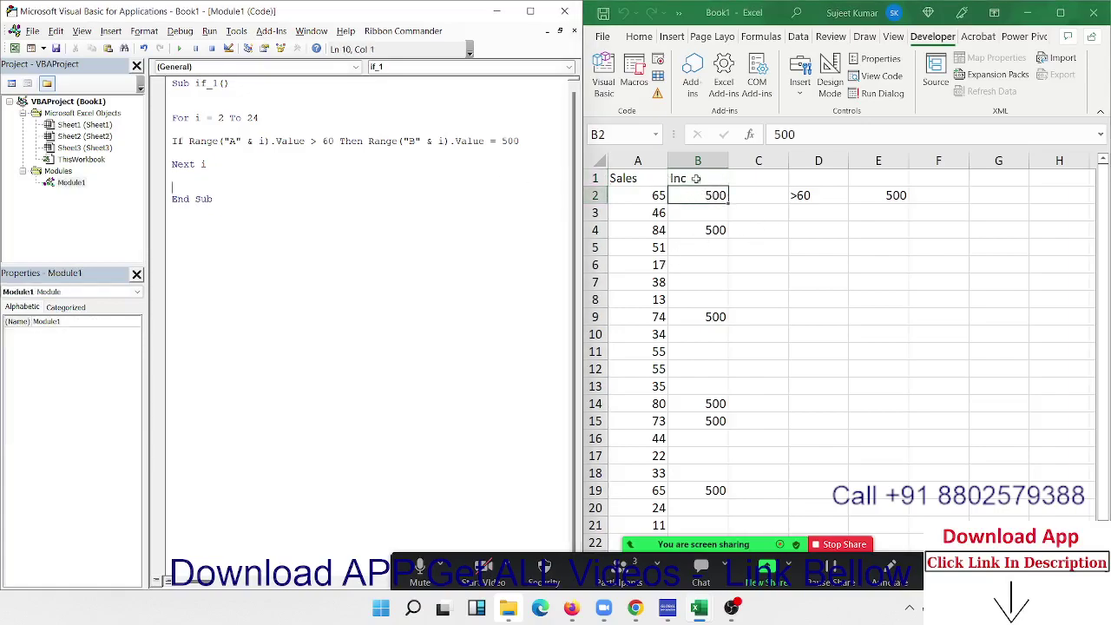
scroll(752, 239, down, 7)
scroll(725, 283, down, 3)
click(716, 223)
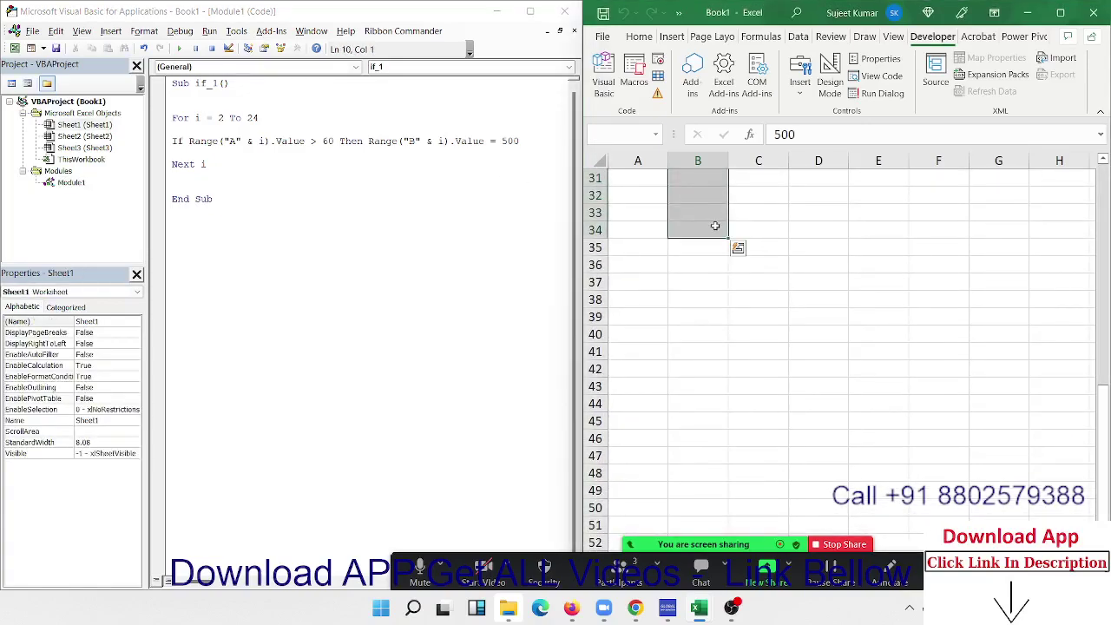
key(ctrl+Up)
key(ctrl+Down)
key(ctrl+Up)
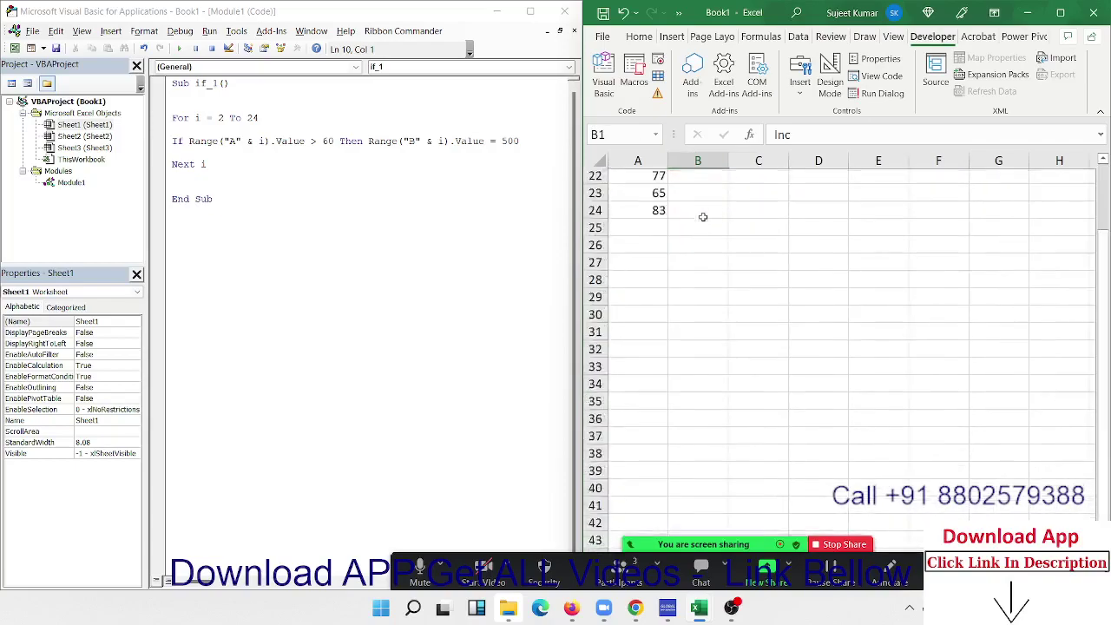
Step: Run if_1 from the Macros list
click(283, 129)
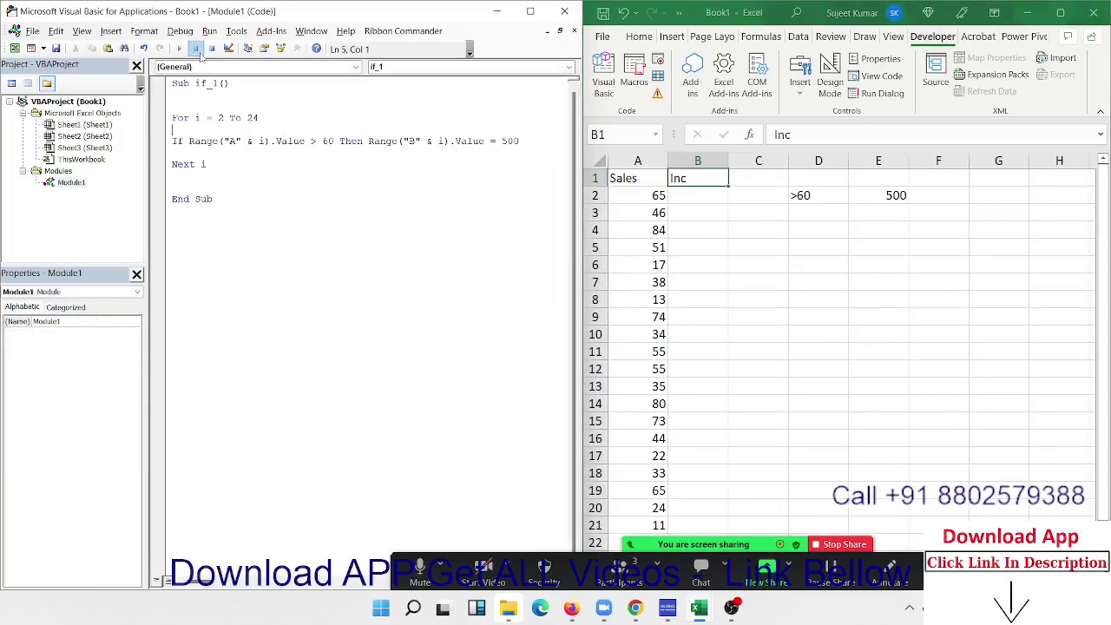
click(649, 97)
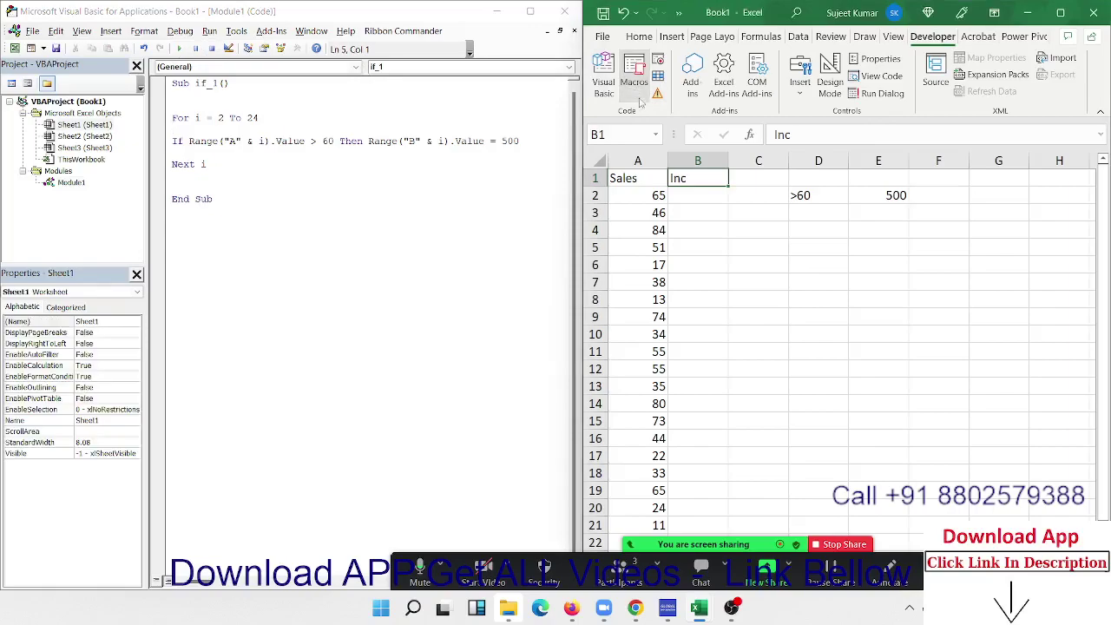
click(1067, 218)
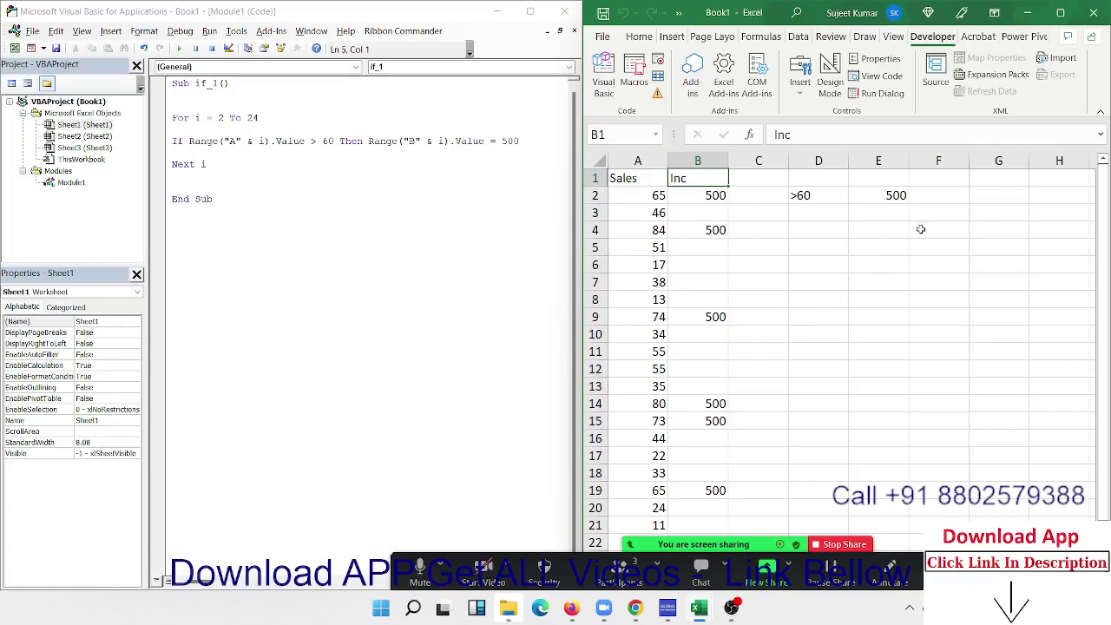
click(466, 179)
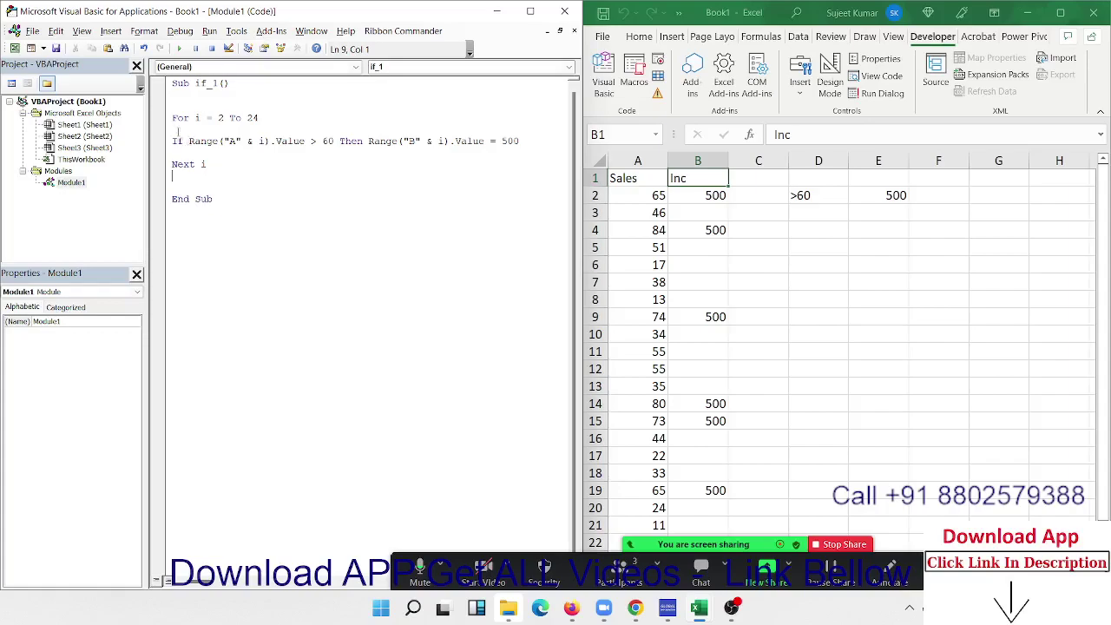
Step: Clear the 500 values from column B starting at B2
double_click(201, 140)
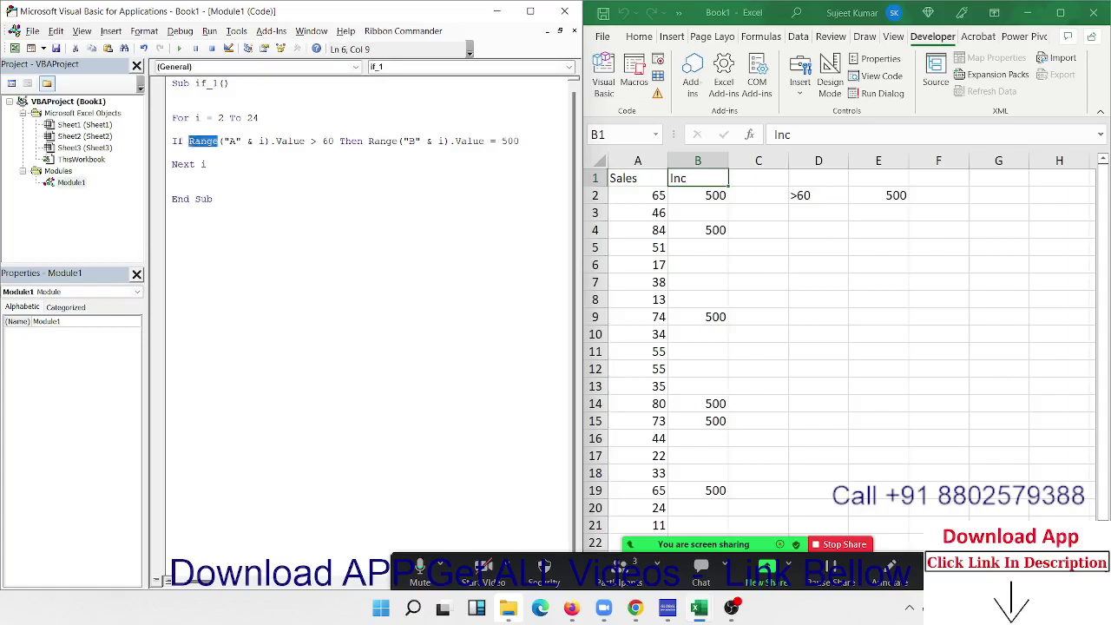
click(368, 140)
drag(697, 195, 696, 230)
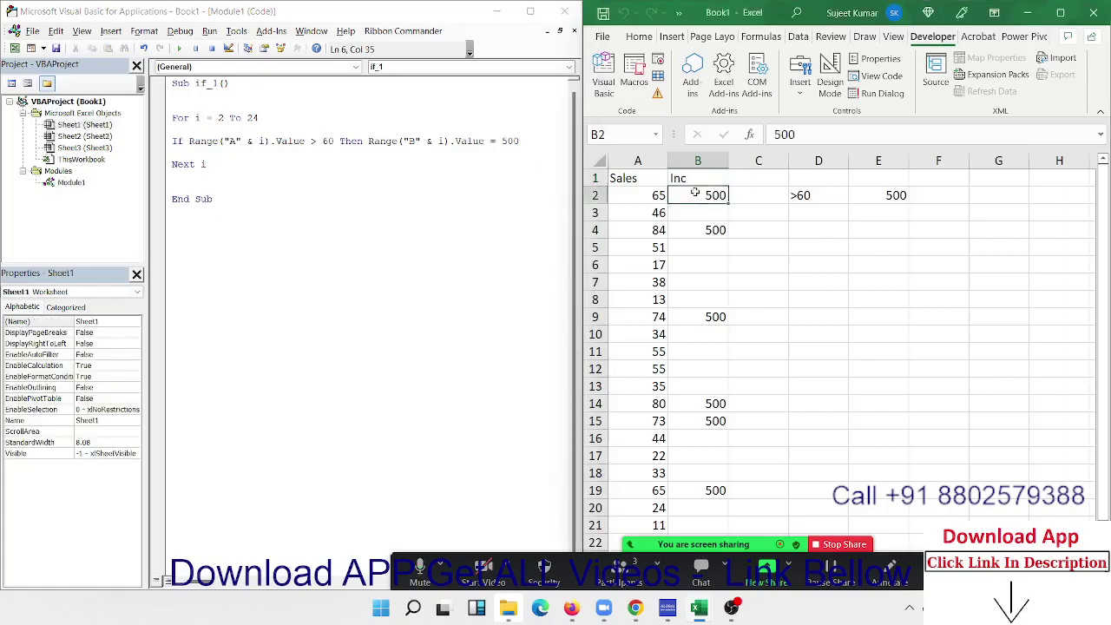
drag(695, 192, 697, 533)
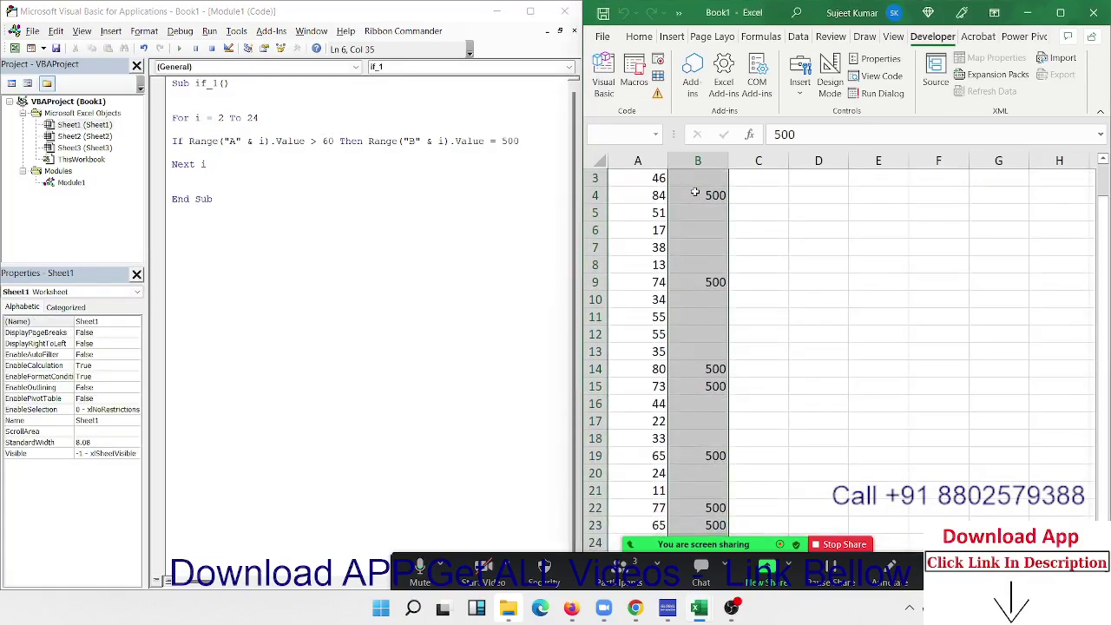
key(Delete)
scroll(695, 191, up, 2)
Step: Enter the rule '<60' in D3 and 100 in E3
key(Up)
key(Right)
key(Right)
key(Down)
key(Down)
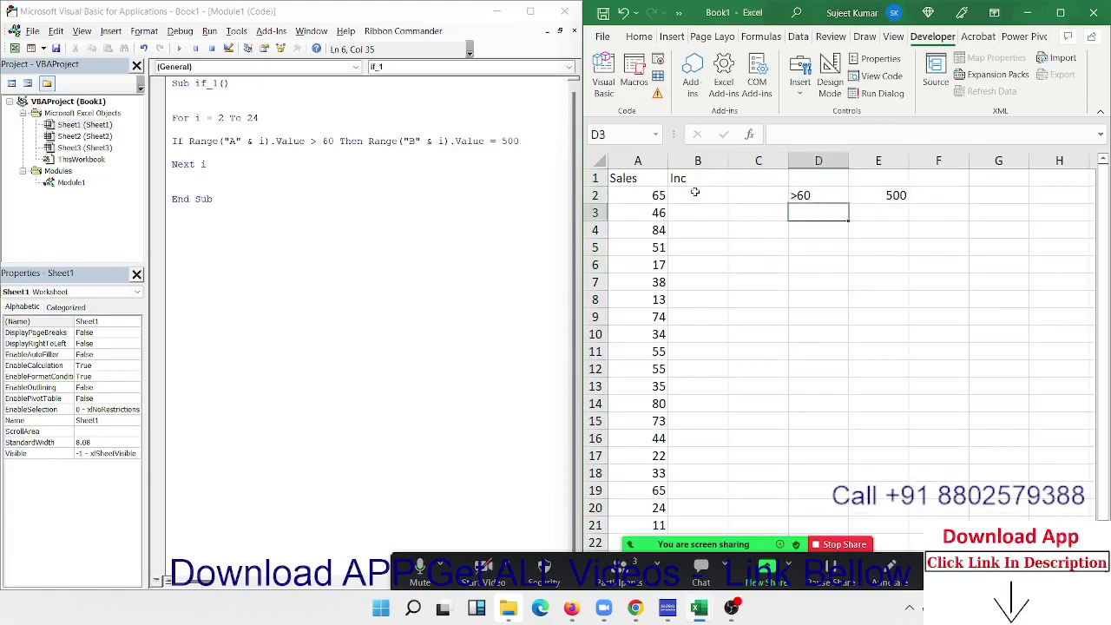
text(<60)
key(Tab)
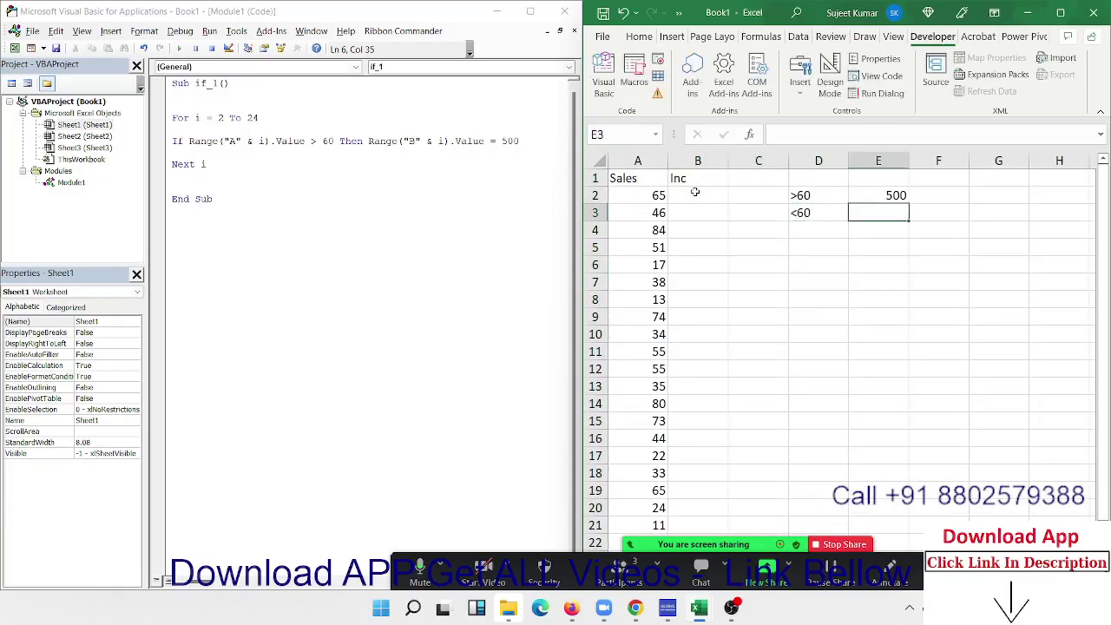
text(100)
key(Return)
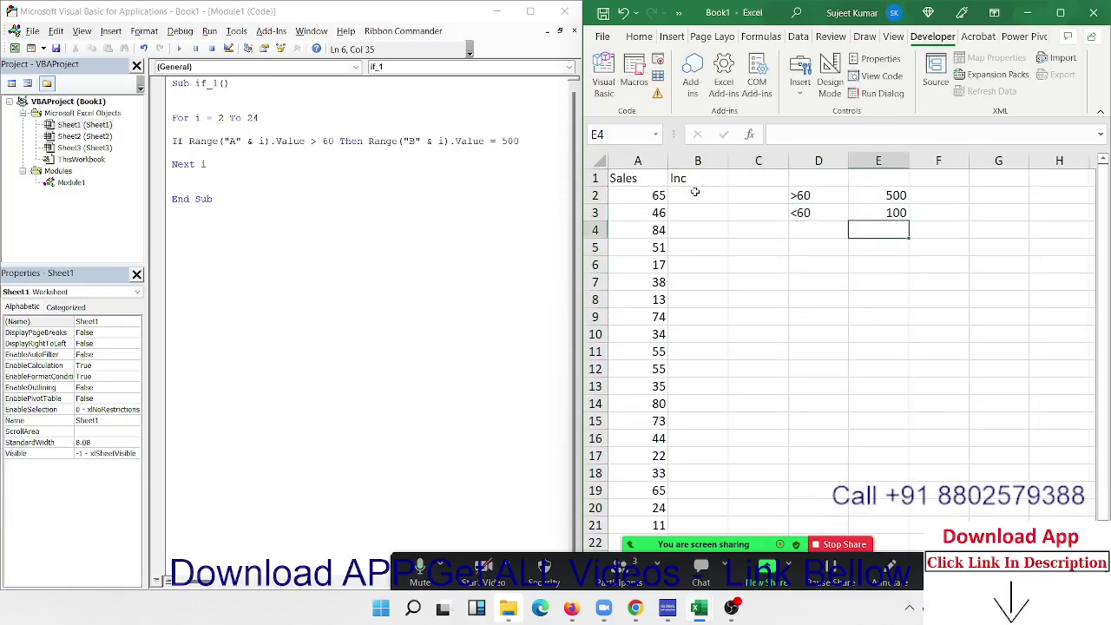
drag(221, 206, 146, 76)
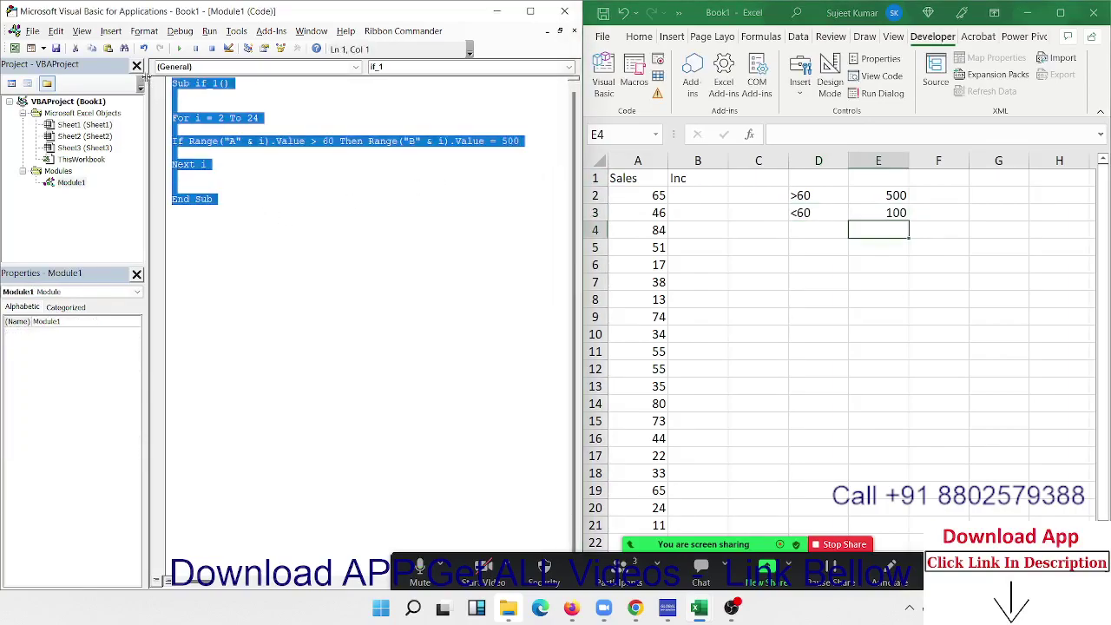
Step: Paste a copy of if_1 below and change its condition from >60 to >=60
key(ctrl+c)
click(197, 244)
key(ctrl+v)
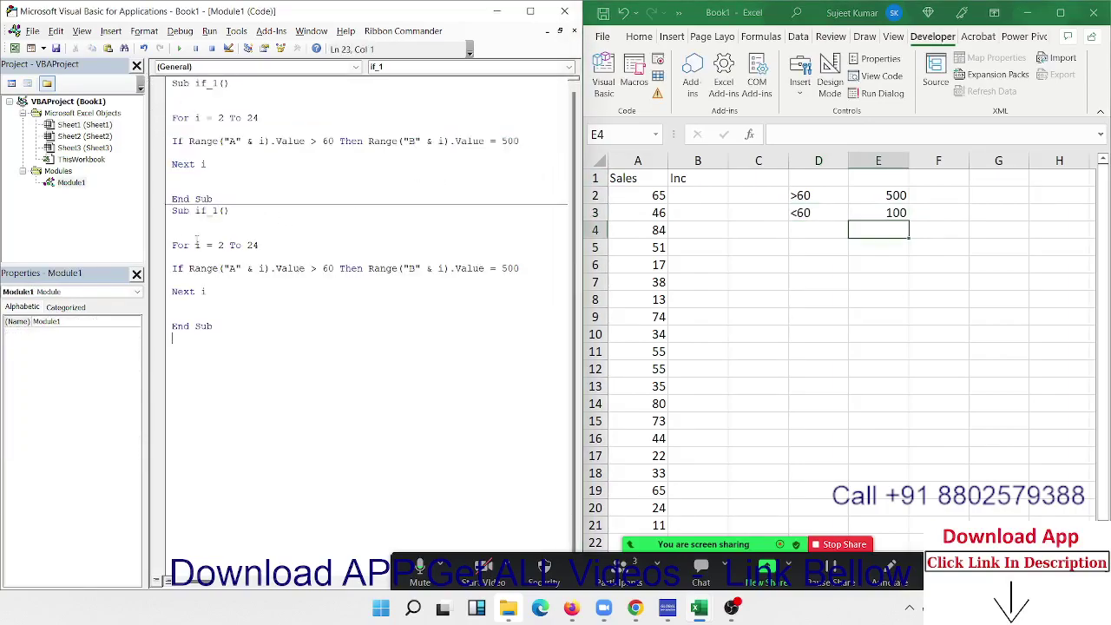
click(365, 268)
key(Return)
click(172, 291)
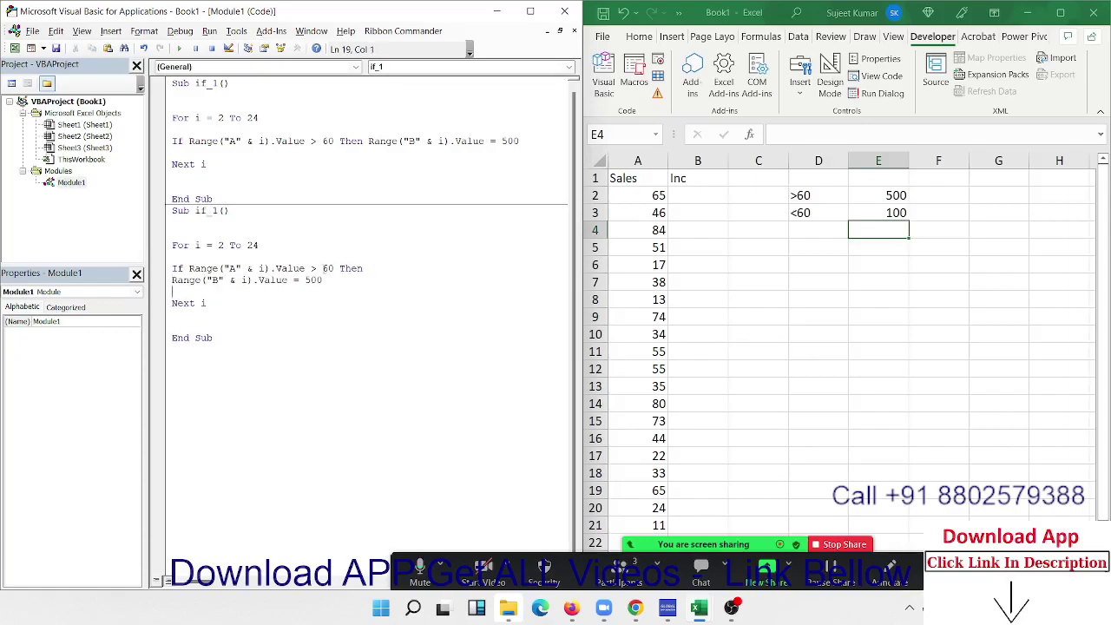
click(322, 269)
text(=)
click(326, 344)
Step: Add an Else branch setting column B to 100, closed with End If
click(178, 292)
key(Return)
key(Return)
key(Up)
key(Up)
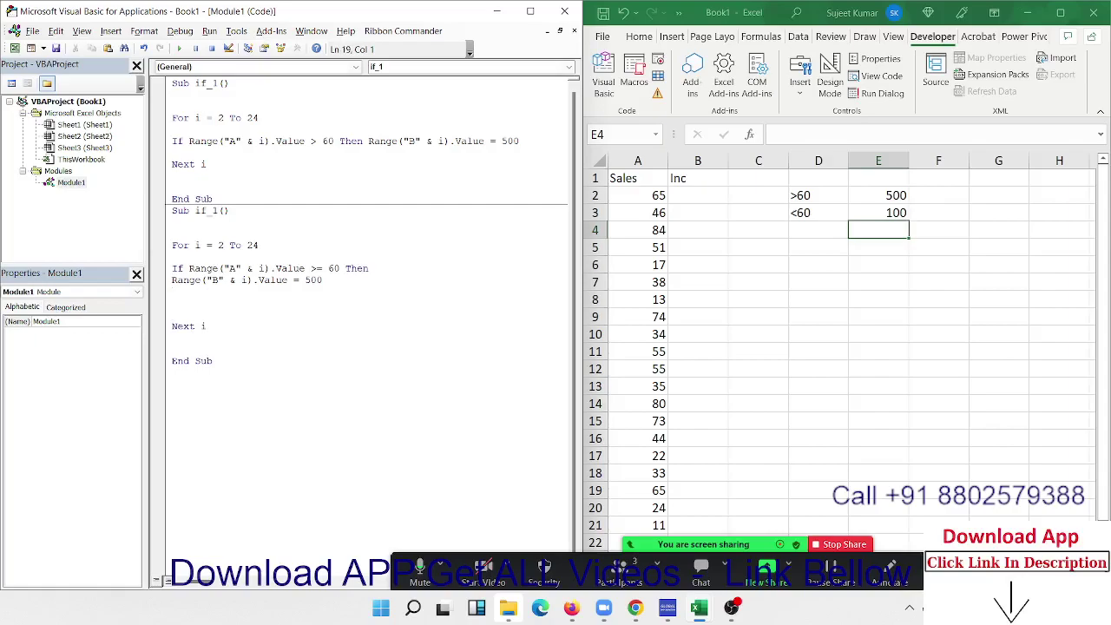
text(Else)
key(Return)
key(Up)
key(shift+Up)
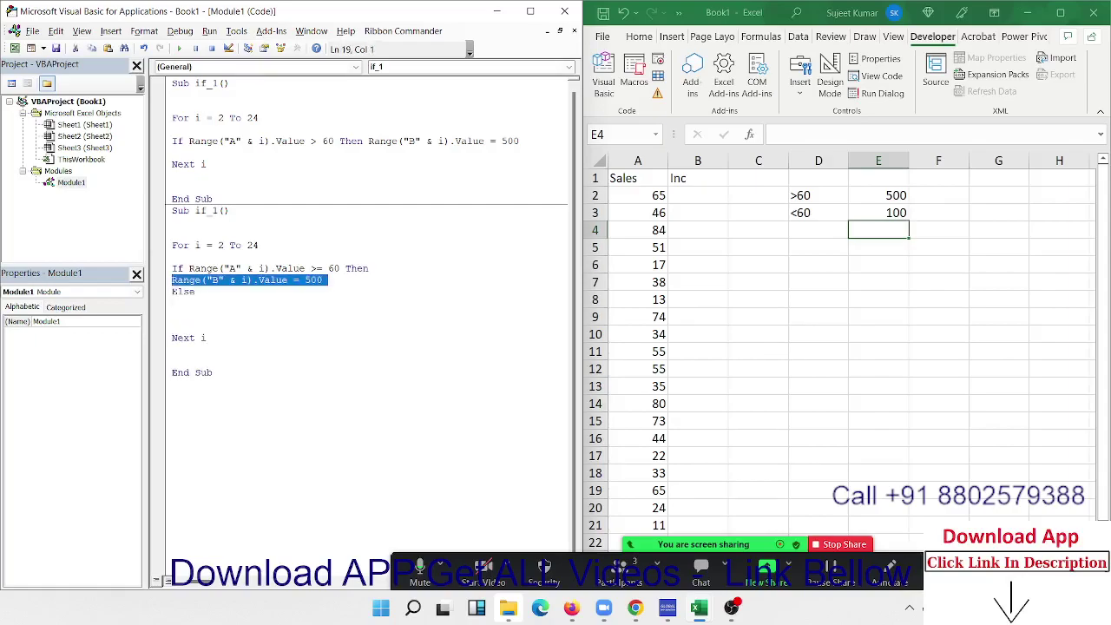
click(172, 291)
key(Down)
key(ctrl+v)
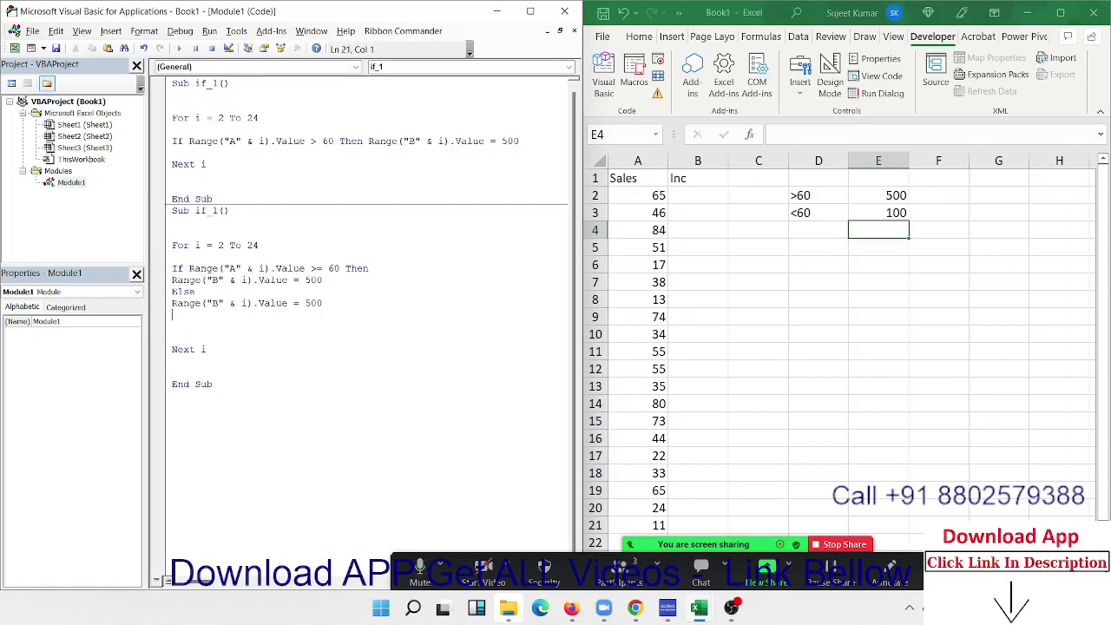
text(end if)
double_click(317, 303)
text(100)
Step: Rename the copied procedure to if_2
click(215, 211)
key(Delete)
text(2)
click(369, 362)
Step: Open a blank line under the 500 assignment and copy the Range("A" & i) reference
click(327, 280)
key(Return)
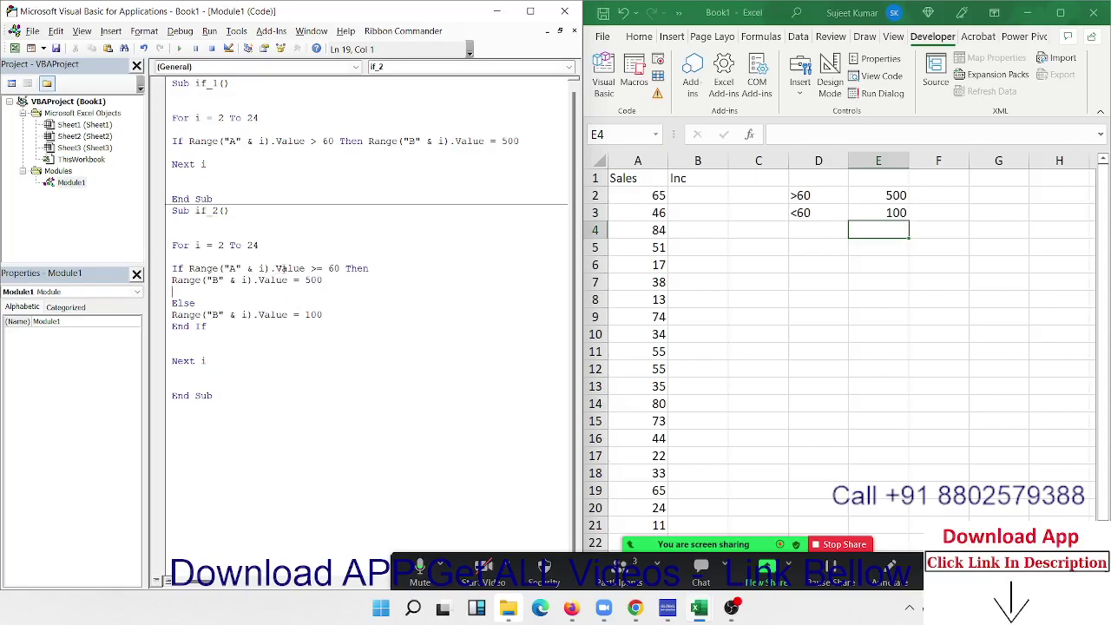
drag(270, 268, 188, 269)
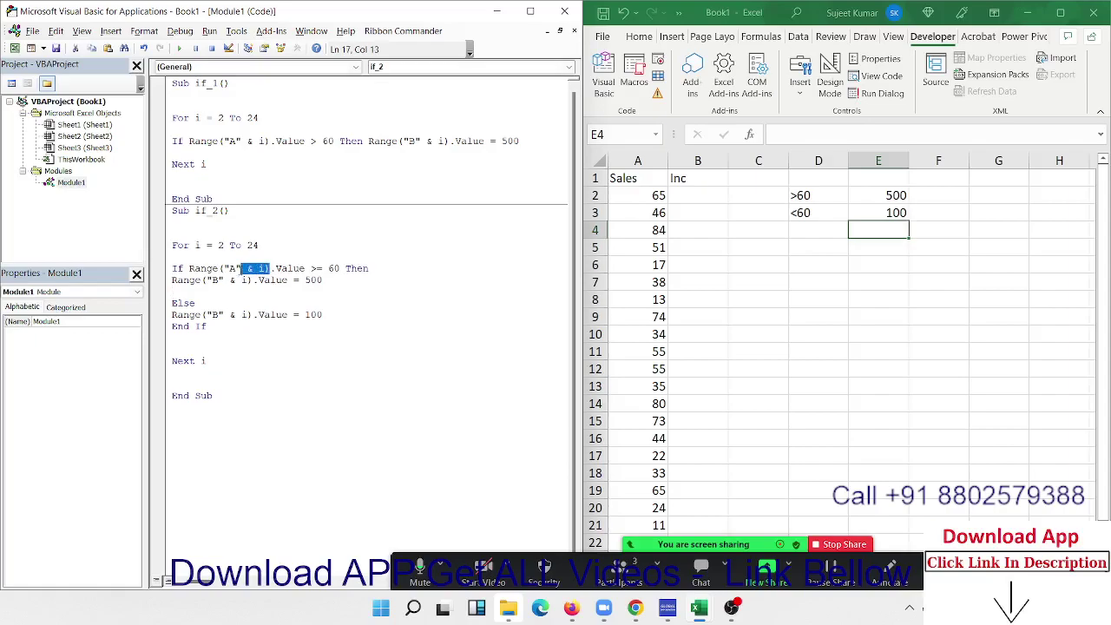
key(ctrl+c)
click(169, 293)
Step: Add Range("A" & i).Interior.Color = vbRed to the If branch
key(ctrl+v)
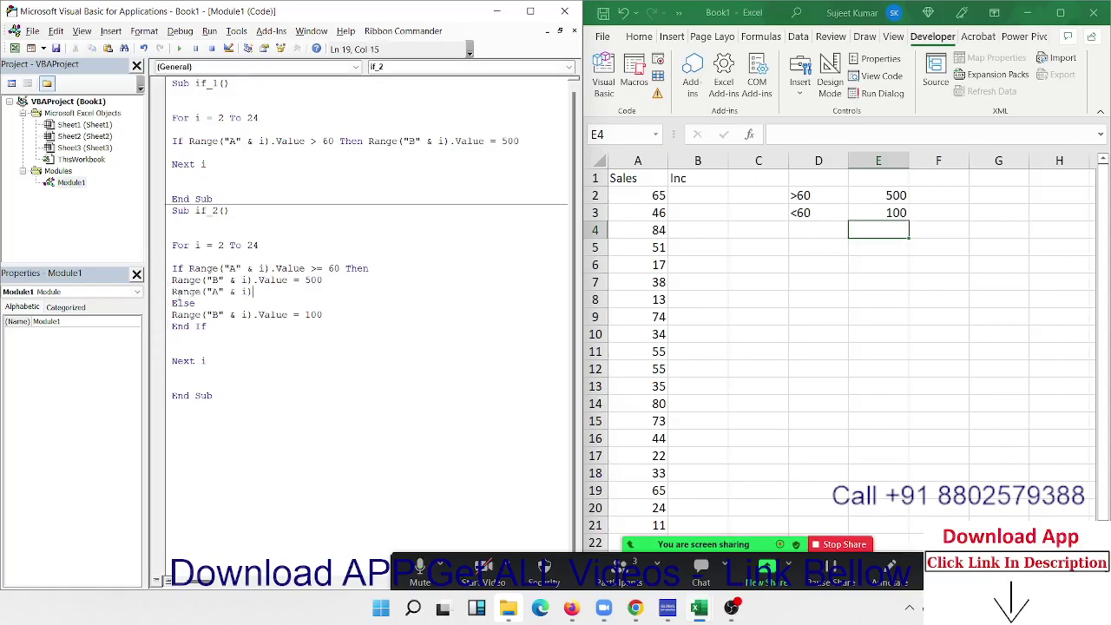
text(.i)
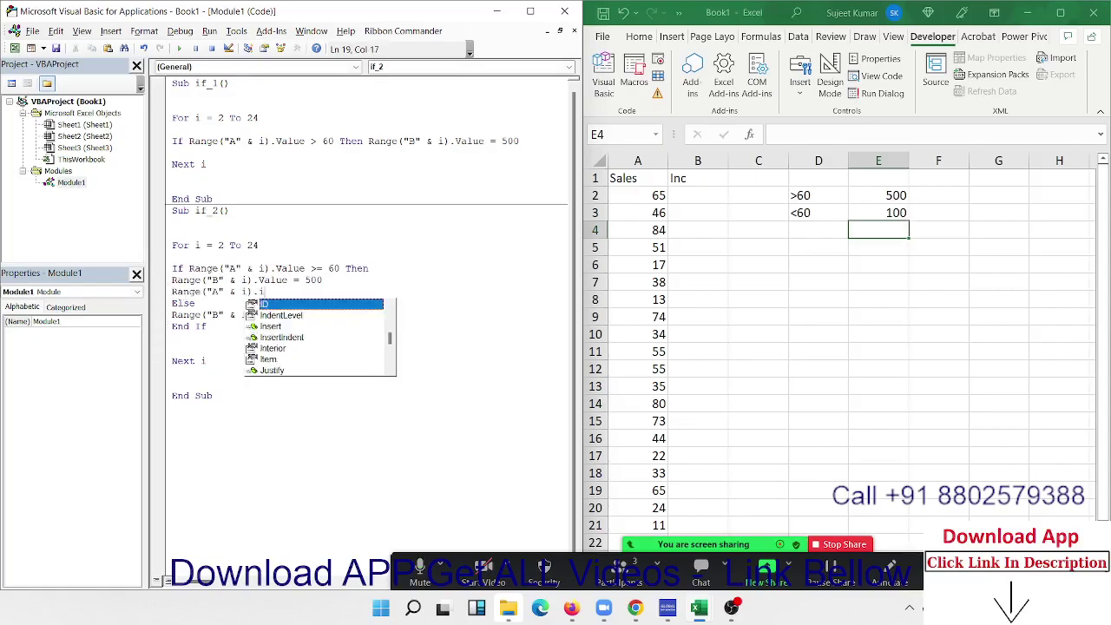
text(n)
key(Down)
key(Down)
key(Up)
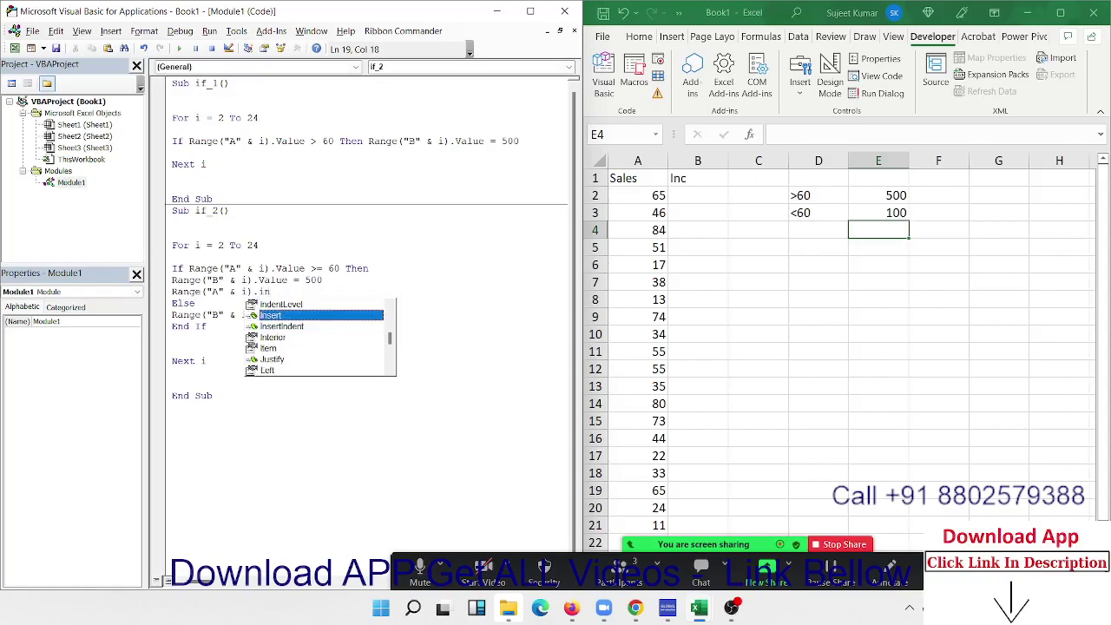
key(Down)
key(Down)
key(Down)
key(Up)
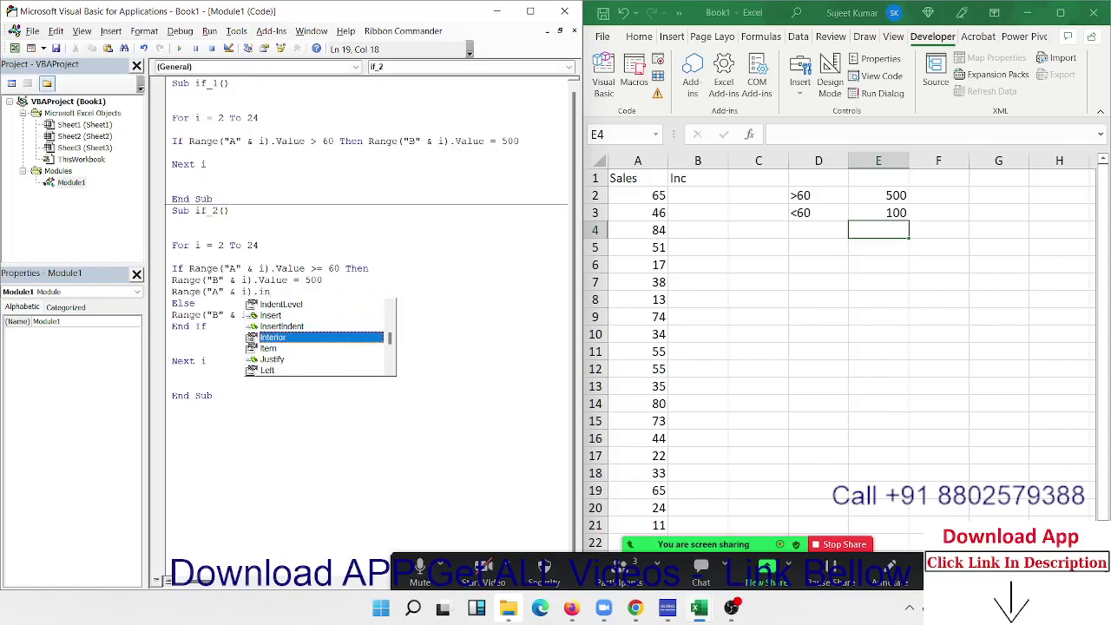
key(Tab)
text(.co)
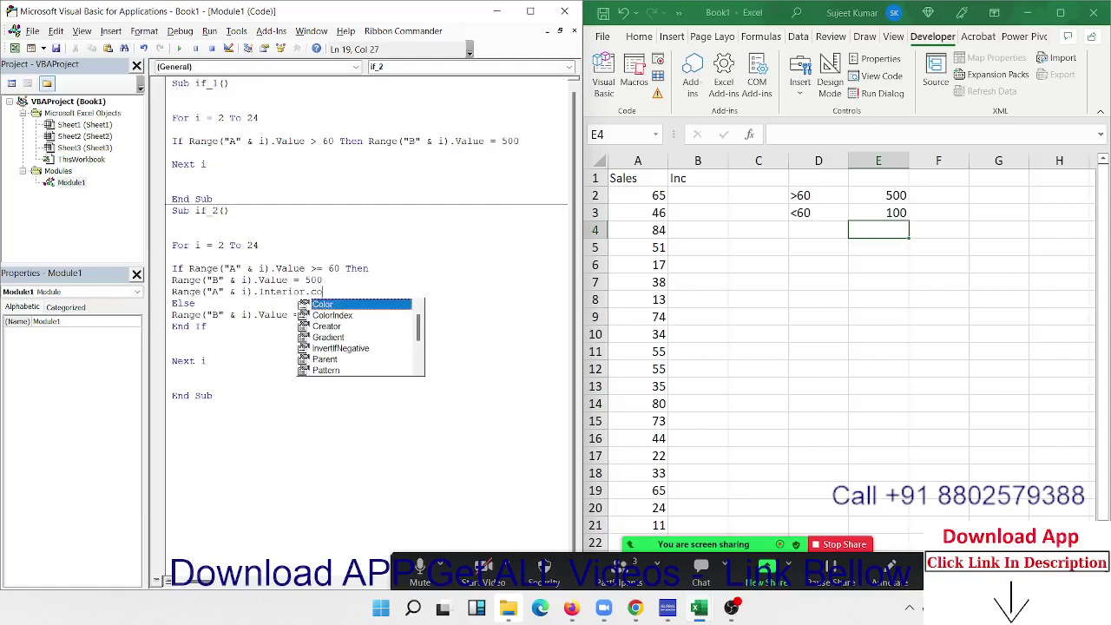
key(Tab)
text(=vb)
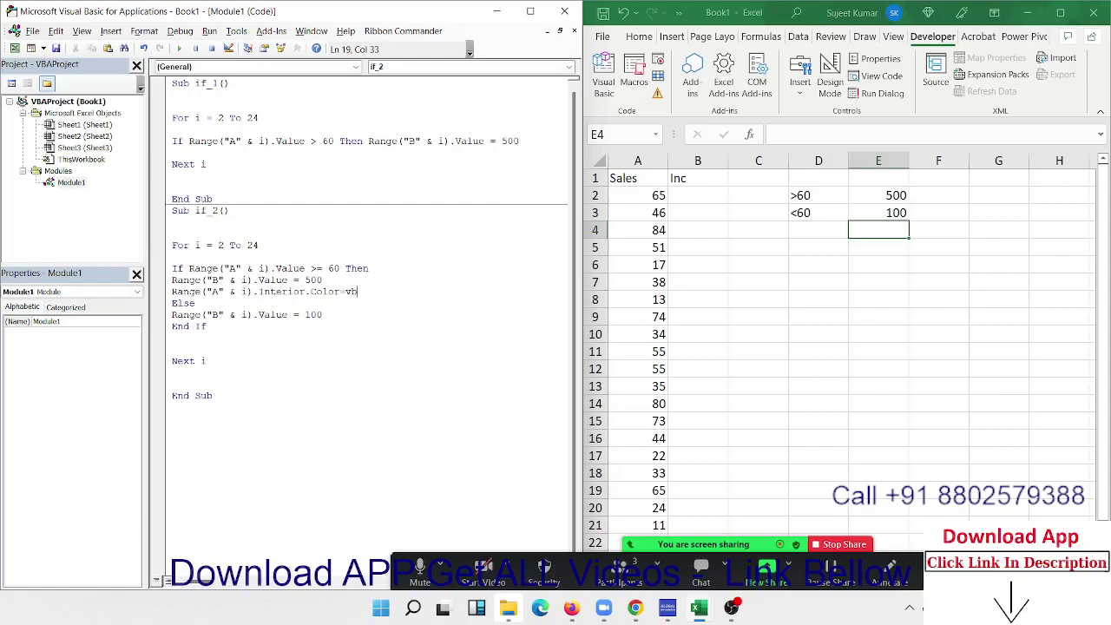
text(red)
key(Down)
Step: Run if_2 with F5, giving 500 or 100 in column B and red Sales of 60+
key(Return)
key(Up)
key(Up)
key(Up)
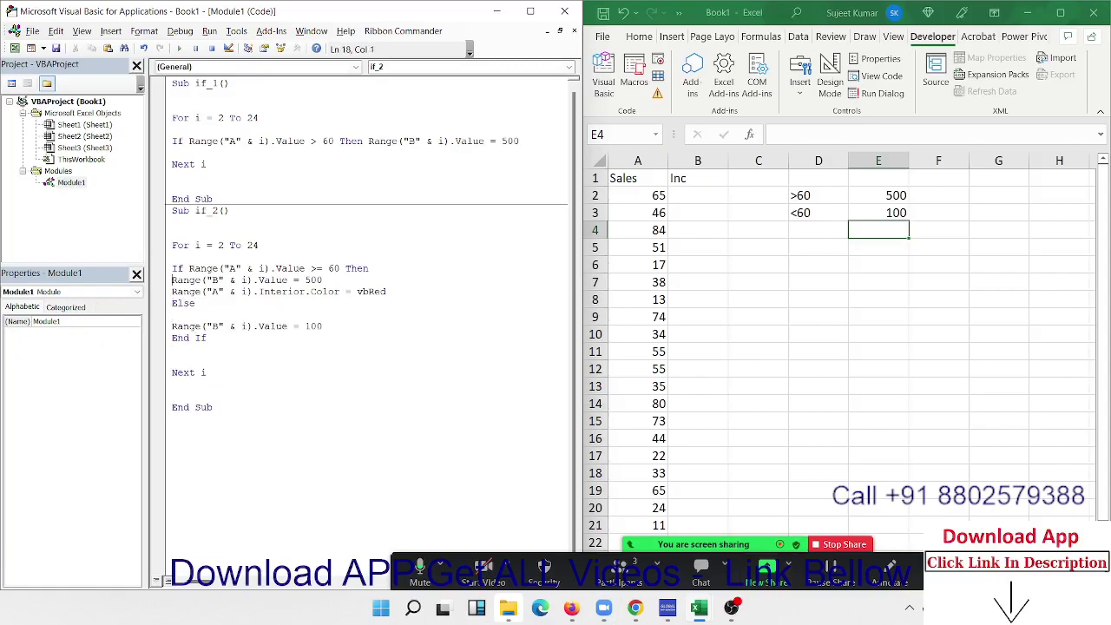
key(shift+Down)
key(shift+Down)
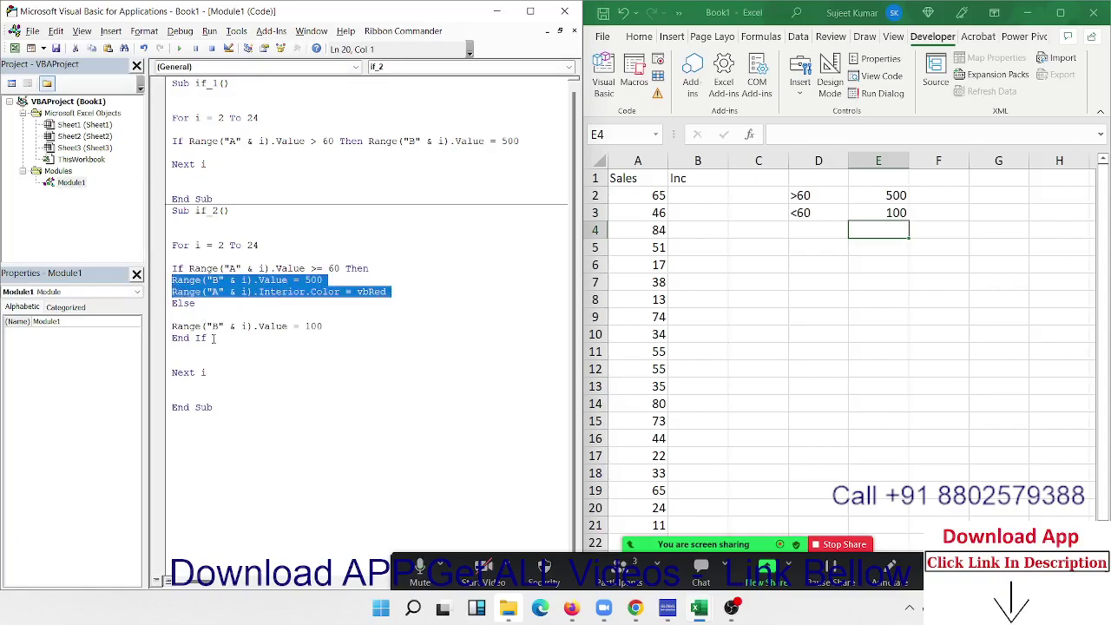
key(Down)
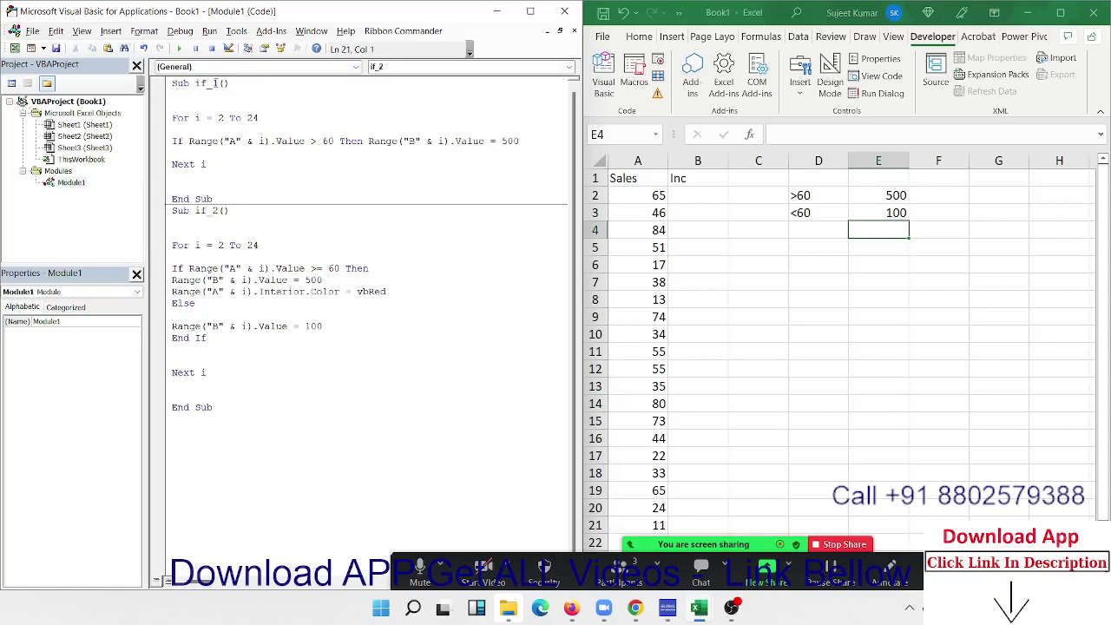
key(F5)
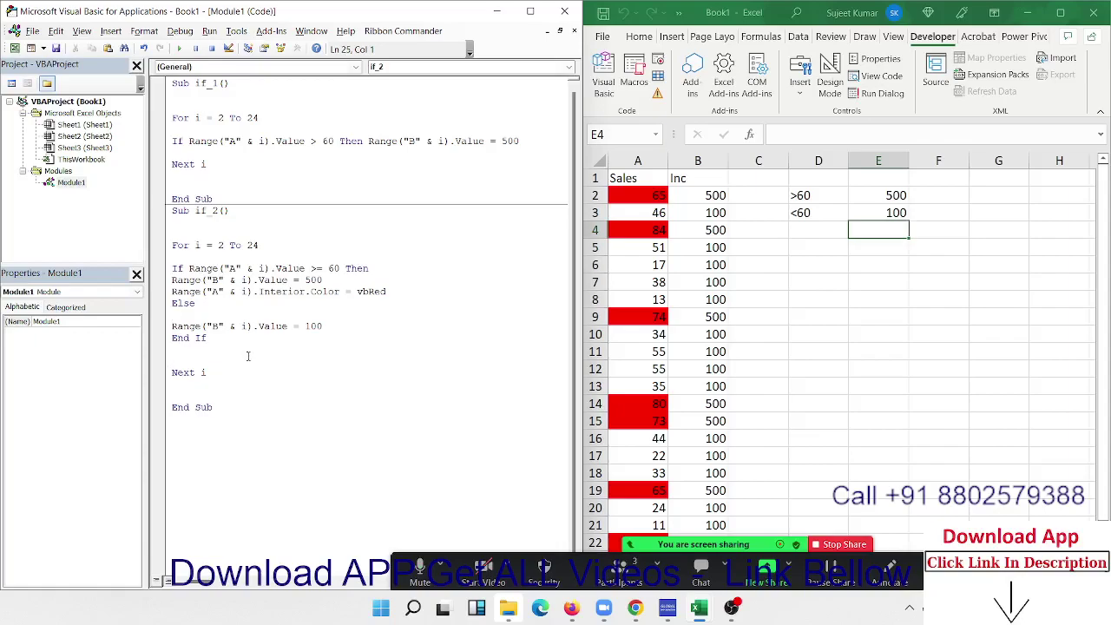
Step: Change the colour line's Range("A" & i) to Range("B" & i)
mouse_move(231, 406)
mouse_down()
mouse_move(150, 194)
mouse_move(149, 210)
mouse_up()
click(213, 414)
click(193, 314)
click(217, 292)
key(BackSpace)
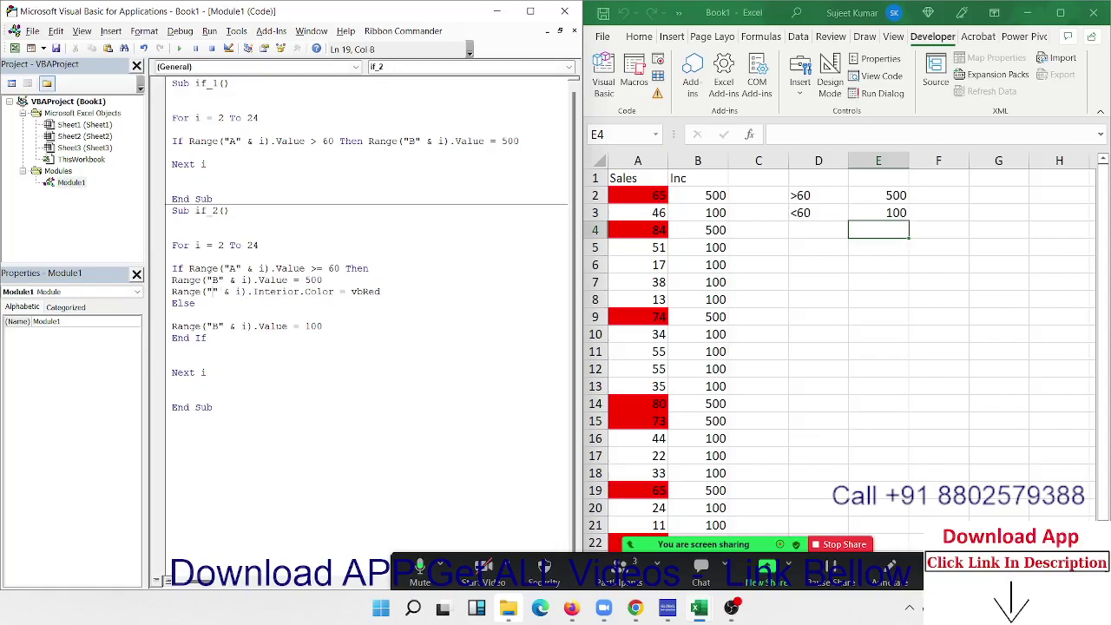
text(B)
Step: Rerun if_2 so the Inc cells showing 500 also turn red
click(279, 372)
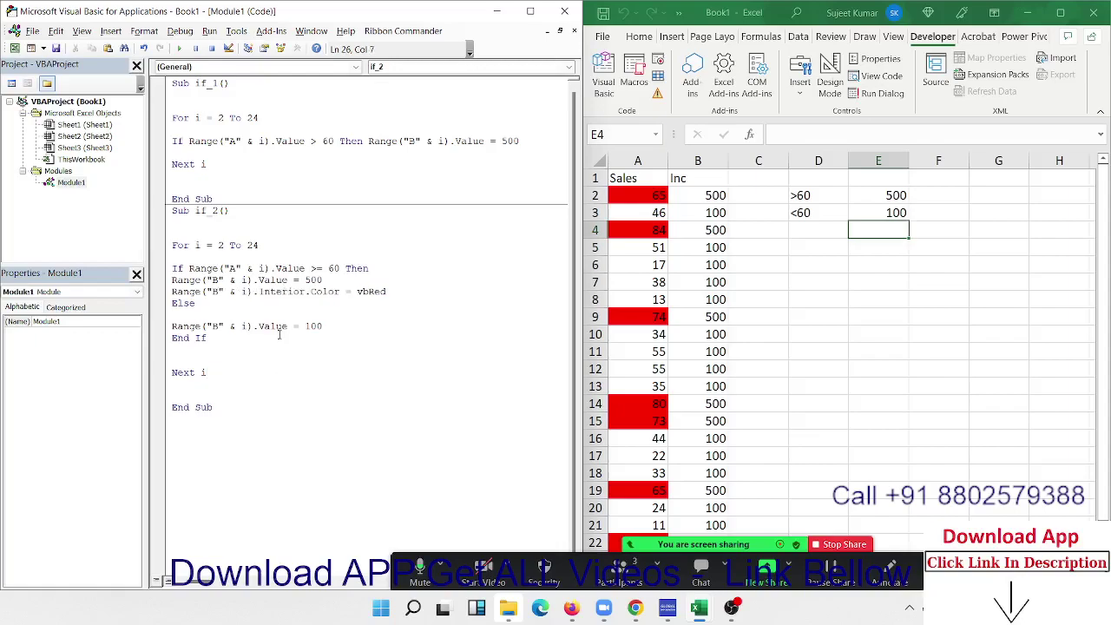
click(273, 313)
click(180, 49)
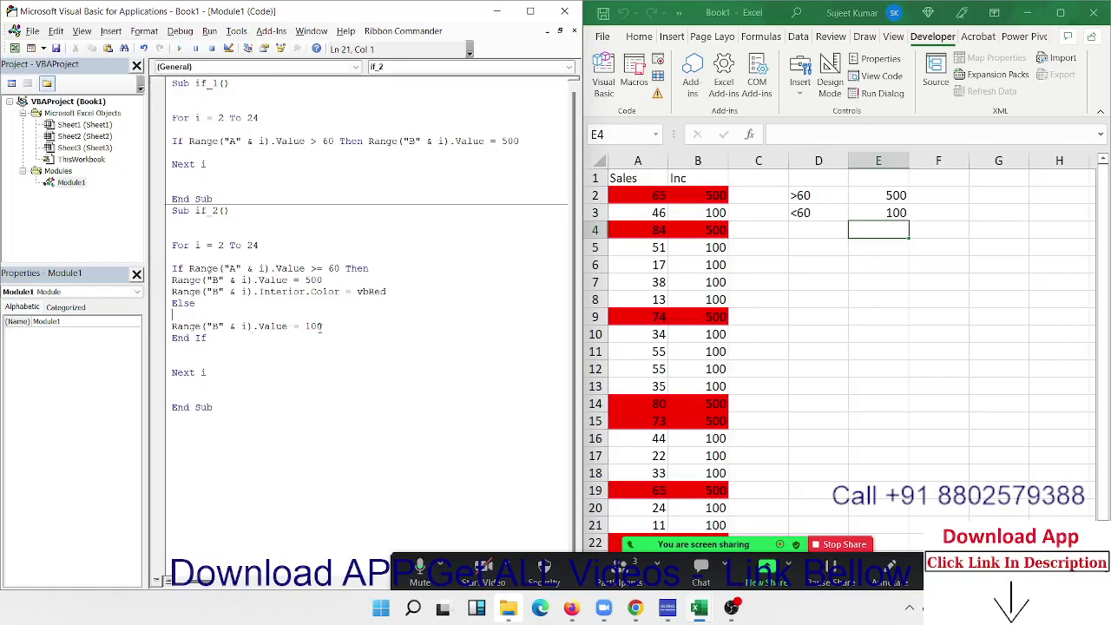
click(290, 432)
Step: Paste a second copy of the if_2 procedure below it and delete the 100 Else assignment from the copy
drag(276, 435, 159, 215)
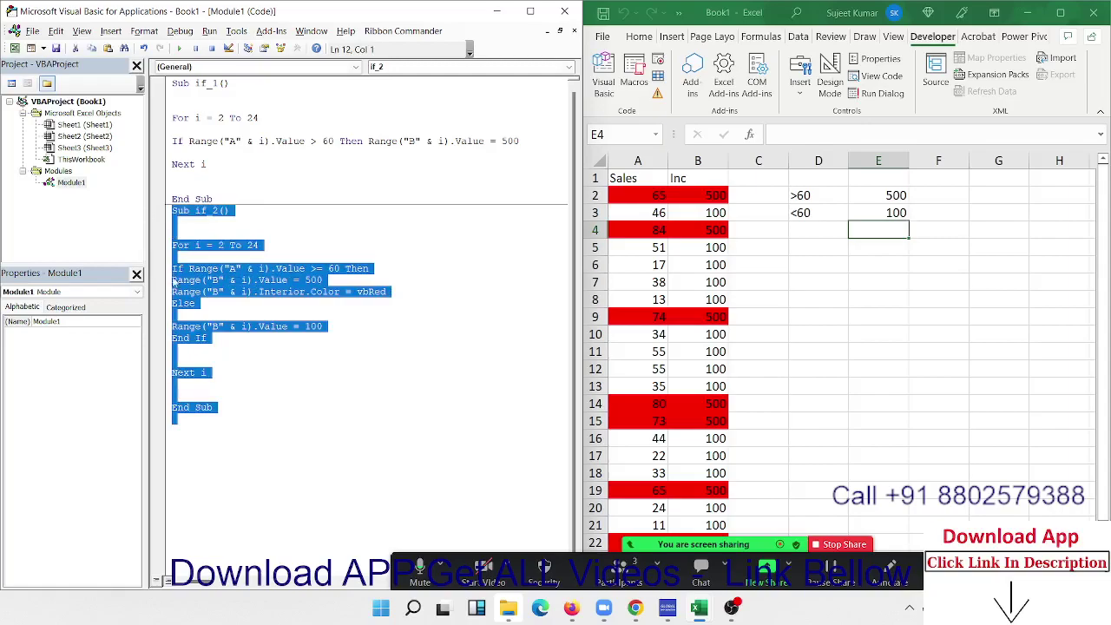
click(418, 388)
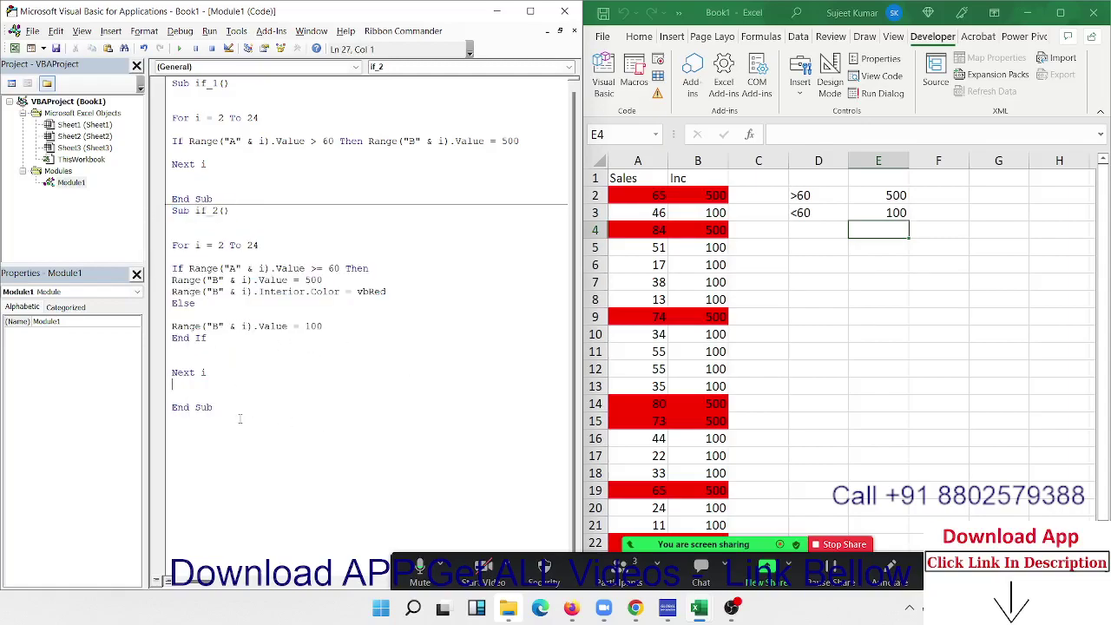
drag(240, 419, 168, 210)
key(ctrl+c)
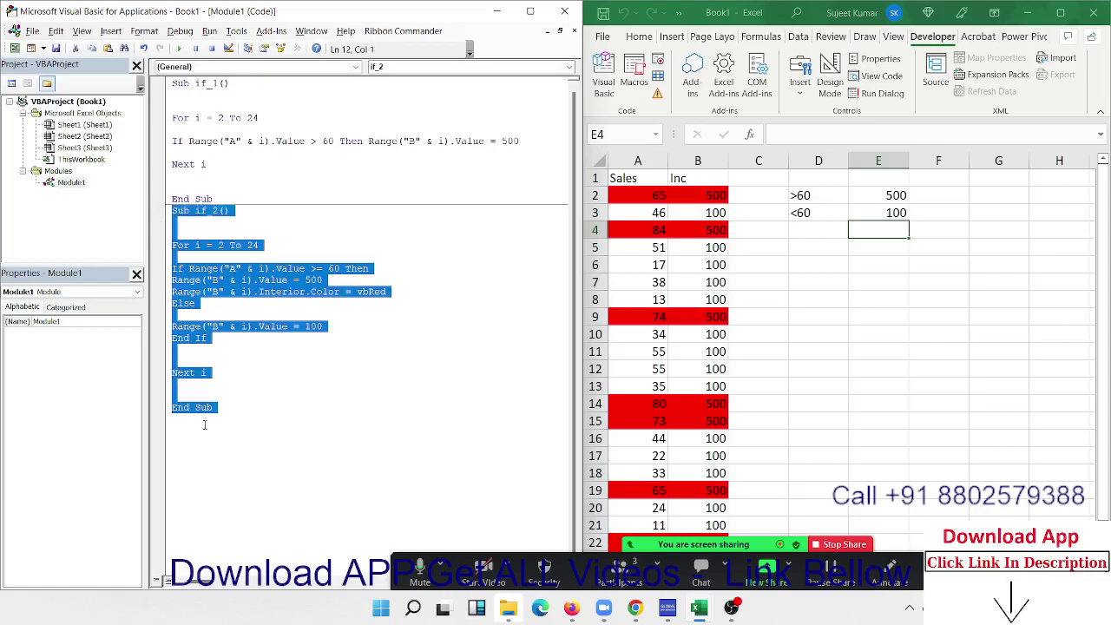
click(205, 425)
key(ctrl+v)
scroll(218, 404, down, 1)
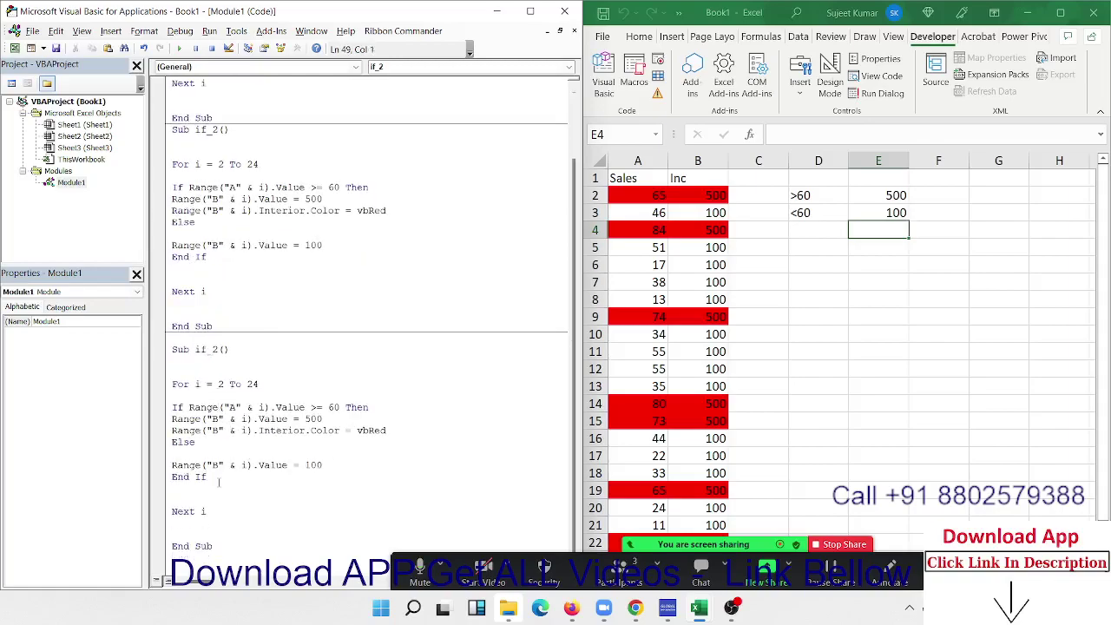
drag(322, 466, 172, 441)
key(Delete)
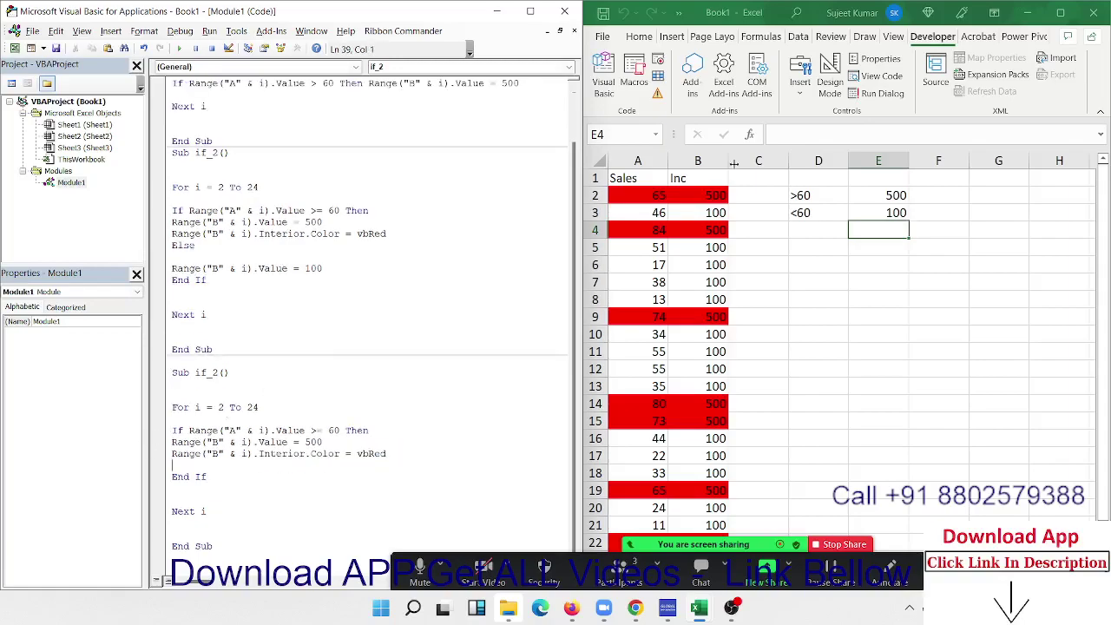
Step: Remove the red fill from columns A and B using No Fill
click(652, 163)
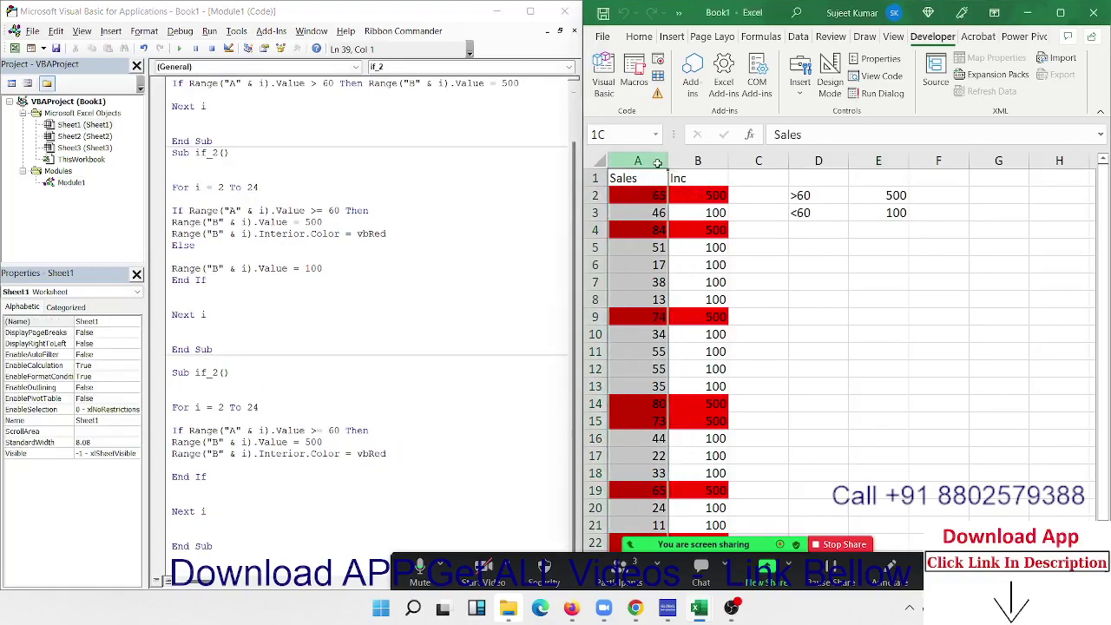
drag(658, 163, 698, 162)
click(639, 37)
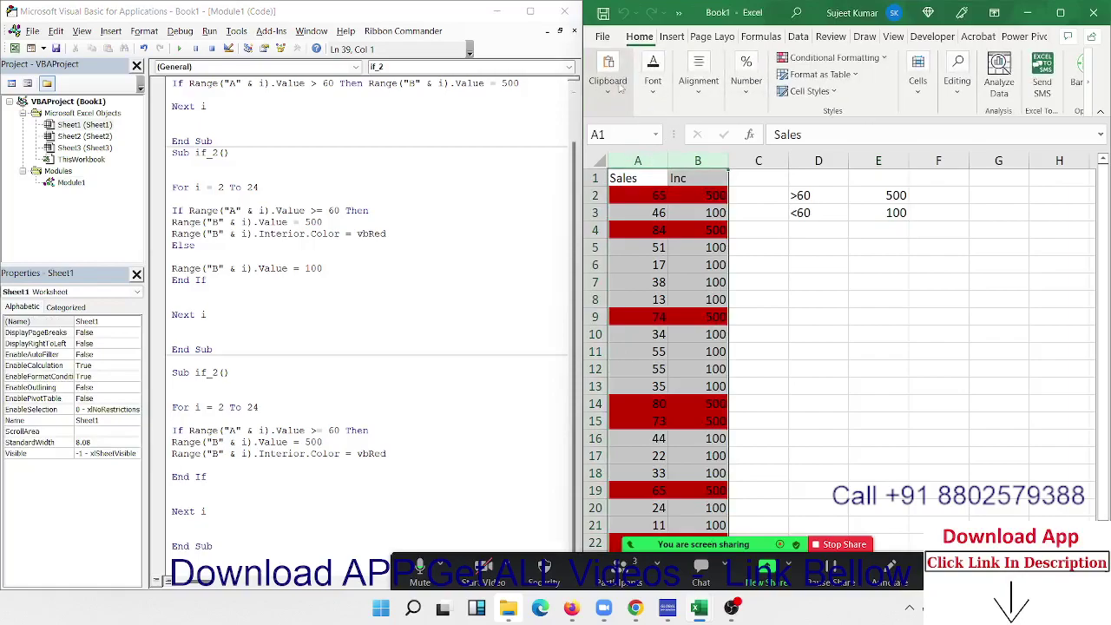
click(616, 87)
click(612, 163)
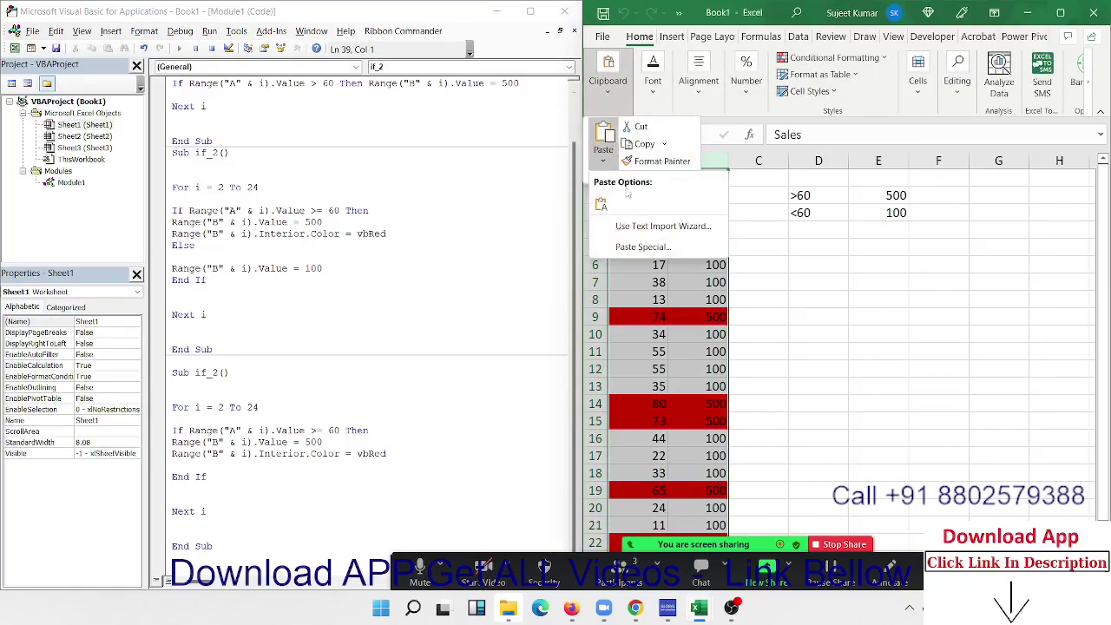
click(685, 126)
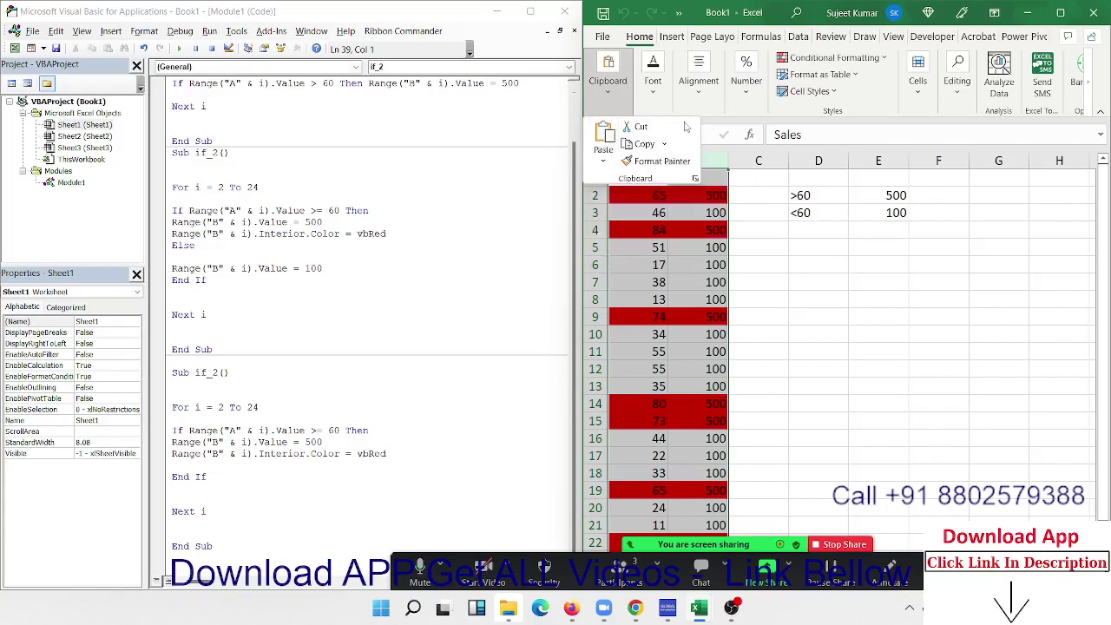
click(653, 70)
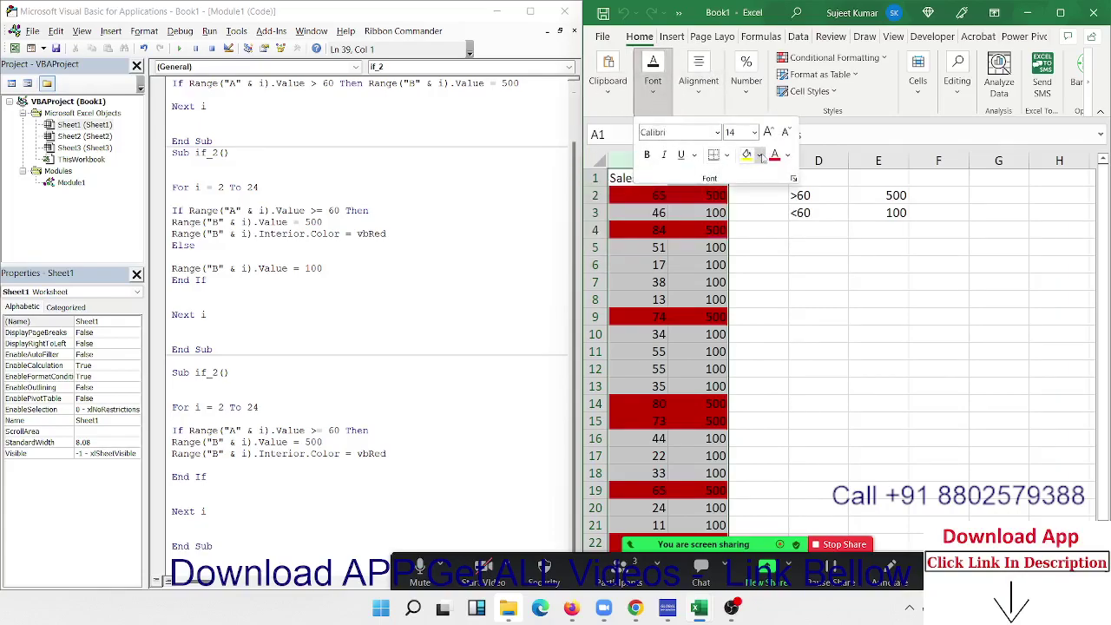
click(760, 156)
click(768, 314)
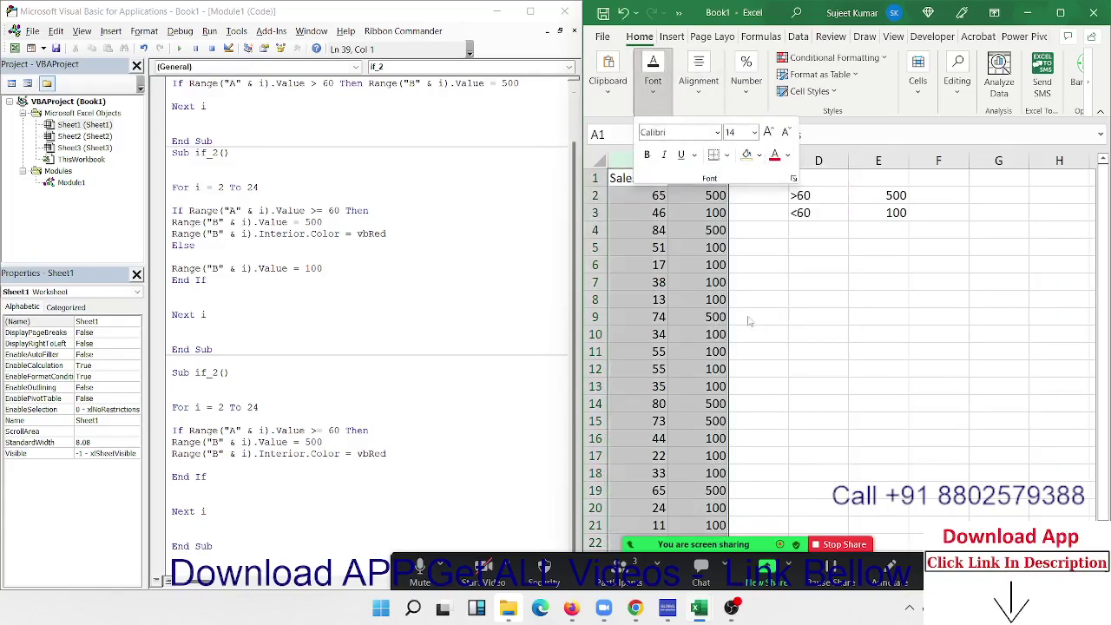
Step: Delete the <60 and 100 legend entries in D3:E3
click(712, 298)
click(806, 217)
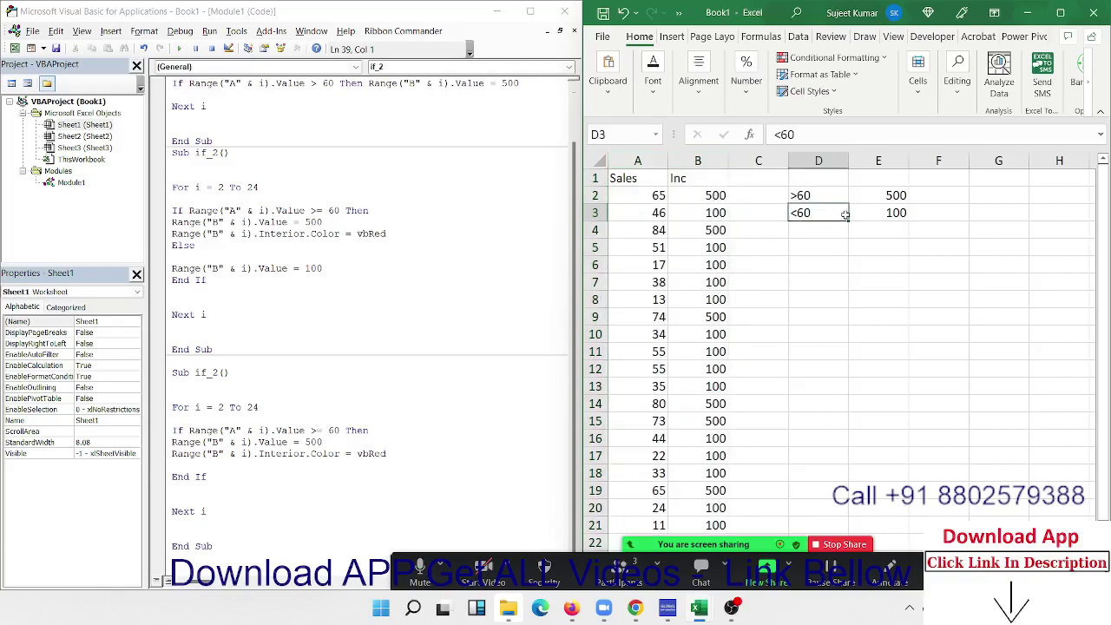
drag(844, 215, 885, 213)
key(Delete)
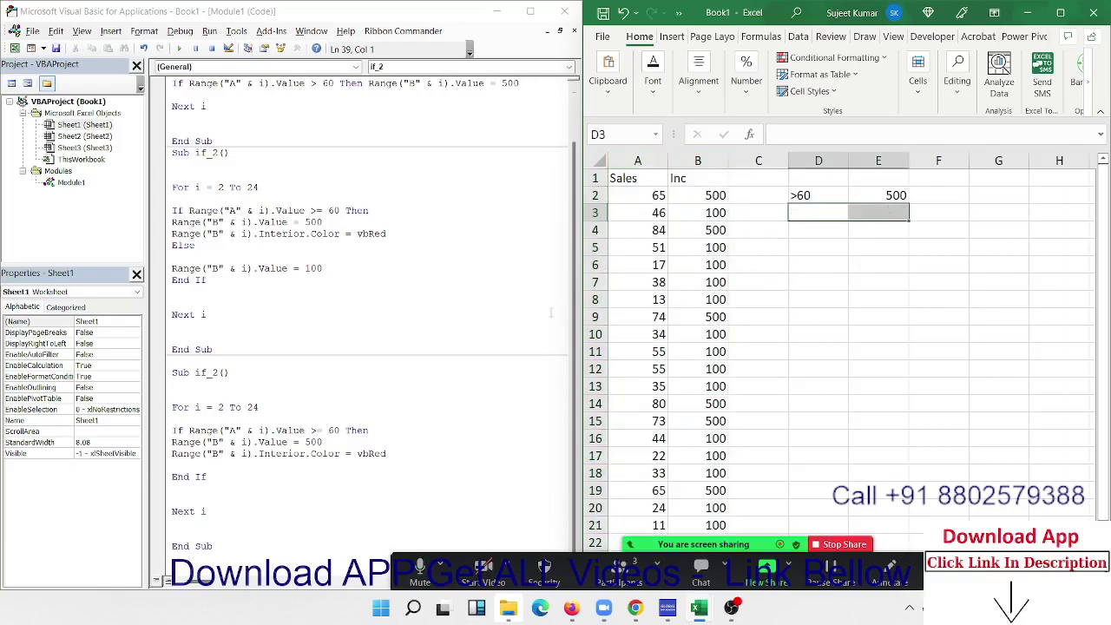
click(422, 352)
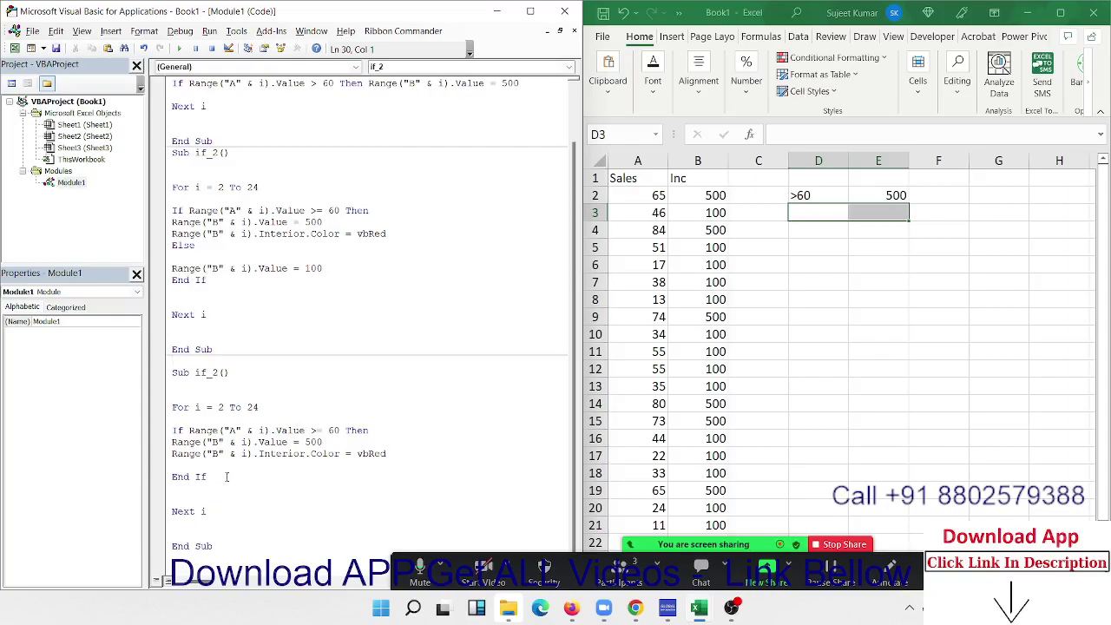
Step: Tidy the copied macro's If block by removing the blank line before End If
key(Delete)
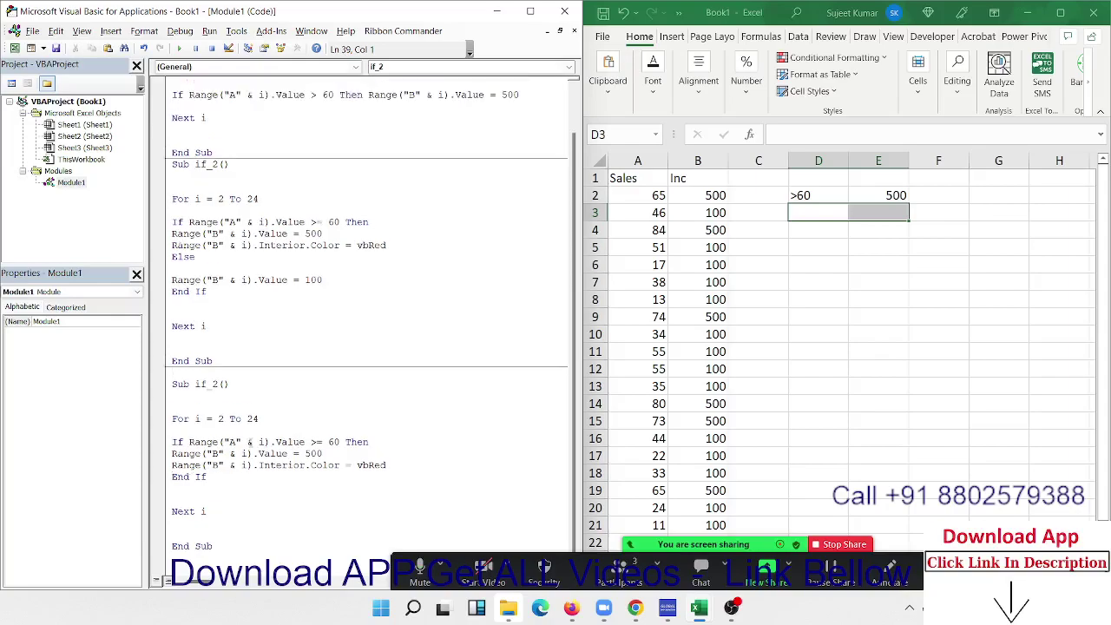
key(Down)
key(Up)
key(Up)
key(Up)
key(Up)
key(shift+Down)
key(shift+Down)
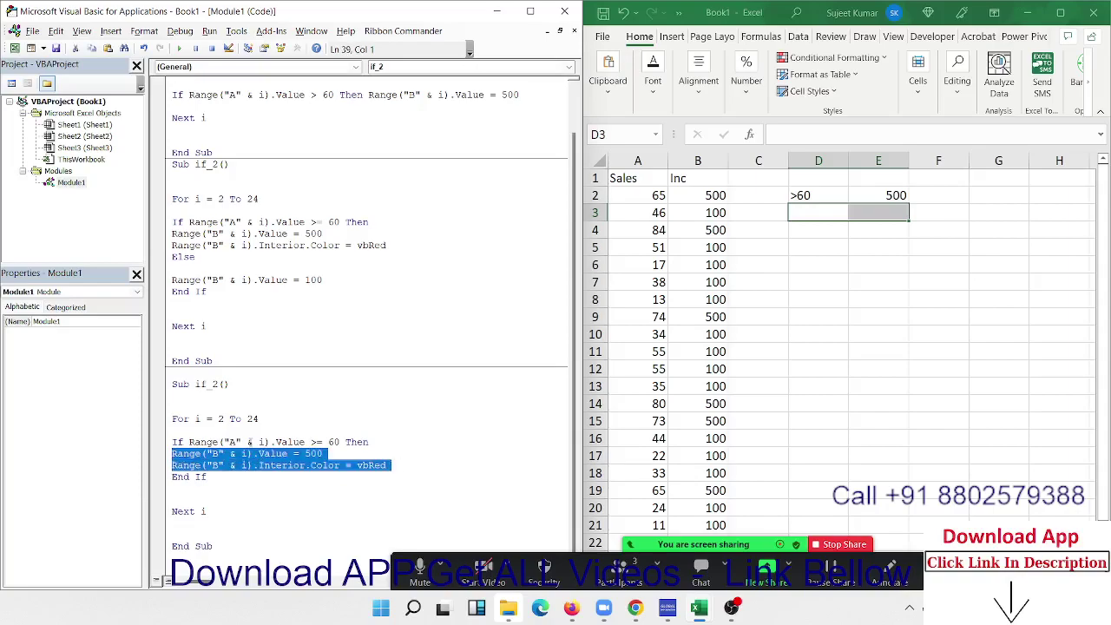
key(Up)
key(Up)
key(Up)
key(Right)
key(Right)
key(Right)
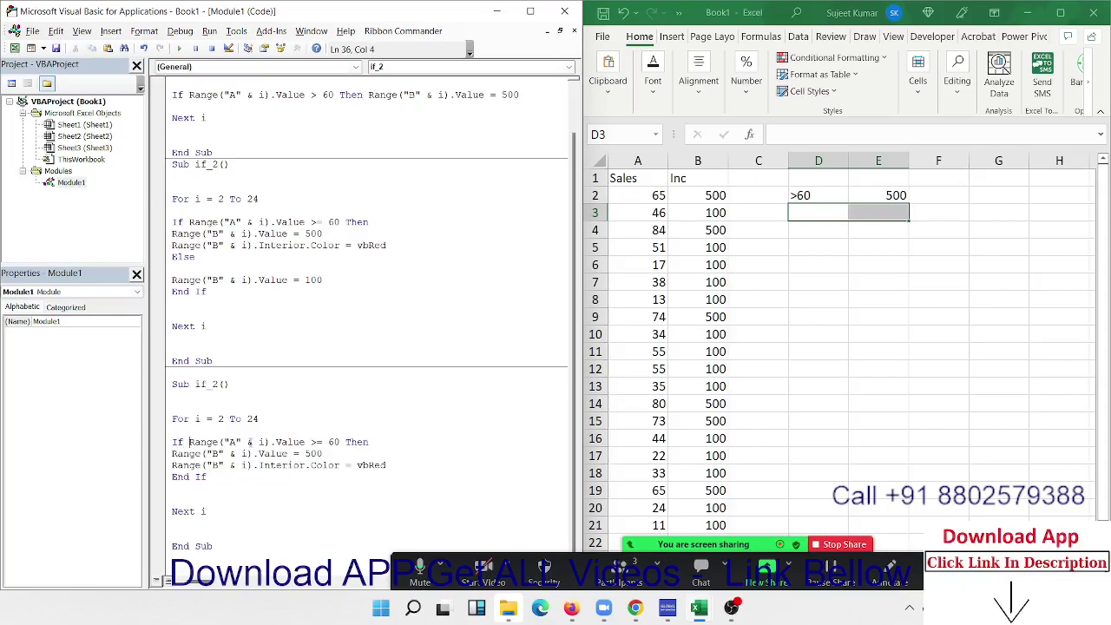
key(shift+Right)
key(shift+Right)
key(shift+Right)
key(shift+Right)
key(shift+Right)
key(shift+Right)
key(Down)
key(Left)
key(shift+Right)
key(shift+Right)
key(shift+Right)
key(shift+Right)
key(Down)
key(Right)
key(Down)
key(Down)
Step: Rename the duplicate macro to if_3 after the ambiguous name error, then run it
click(179, 49)
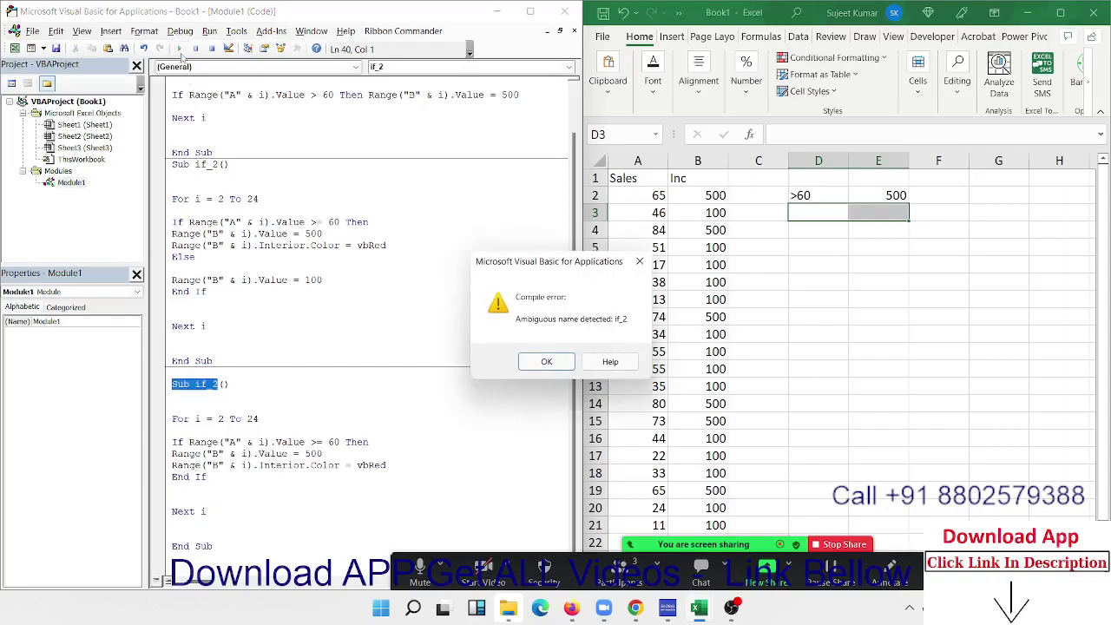
click(545, 362)
click(217, 383)
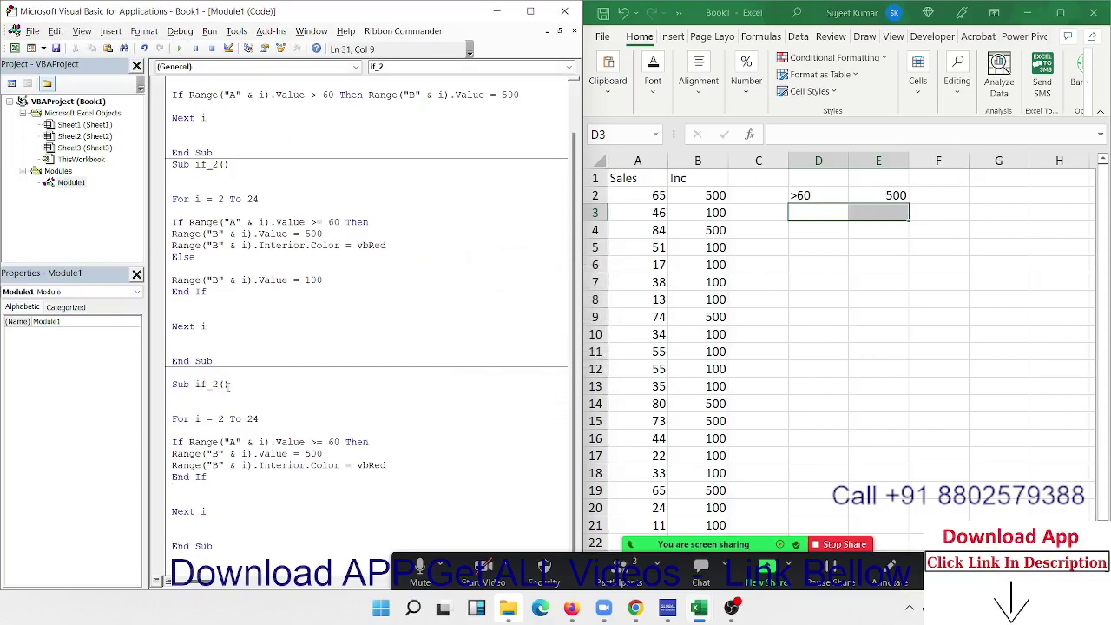
key(BackSpace)
text(3)
click(206, 419)
click(180, 49)
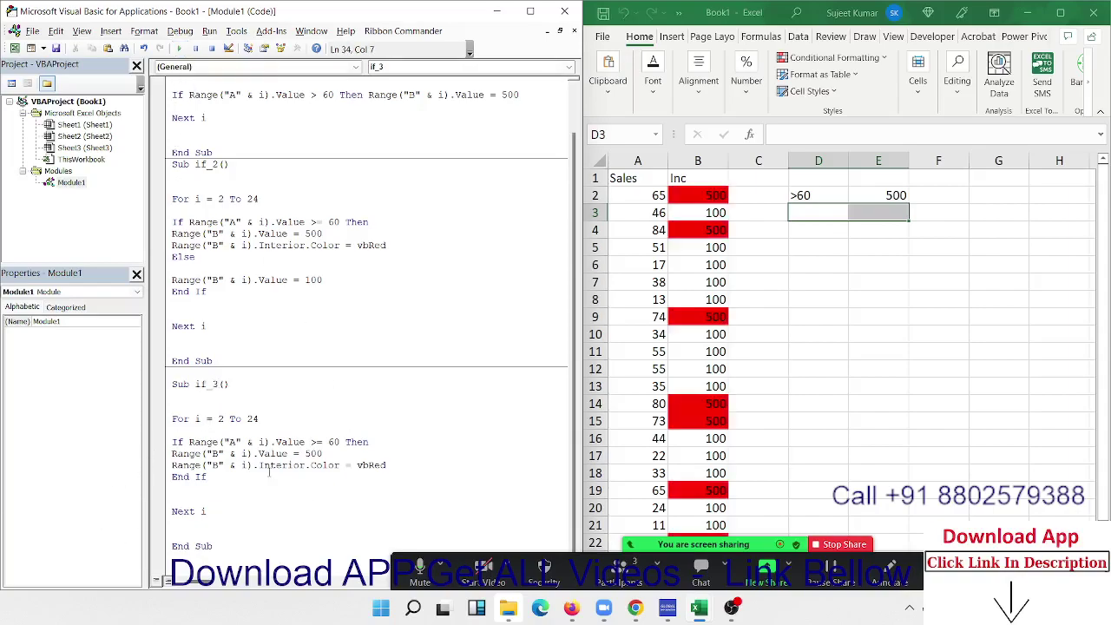
Step: Add blank lines below the last macro in the module
click(227, 553)
key(Return)
key(Return)
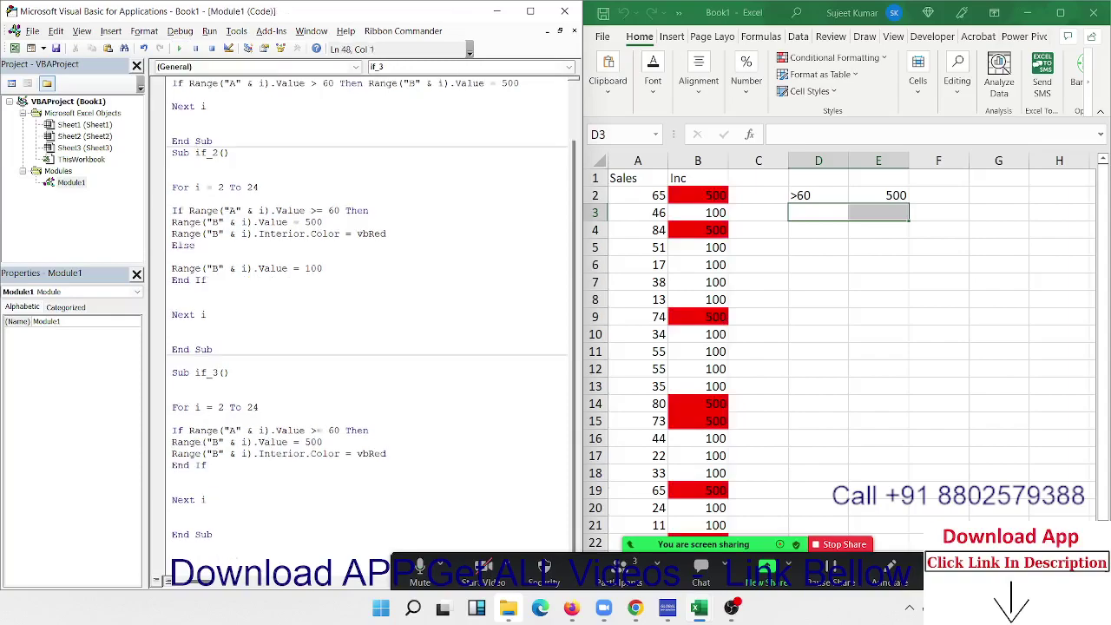
key(Return)
key(Return)
key(Return)
key(Return)
key(Return)
key(Return)
key(Return)
key(Return)
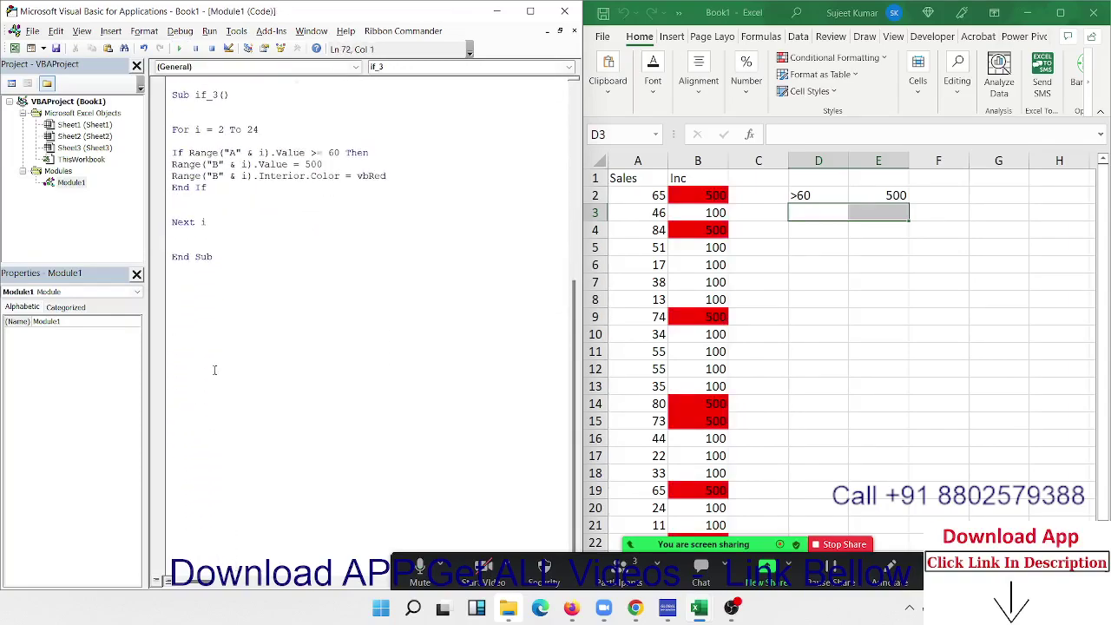
click(295, 314)
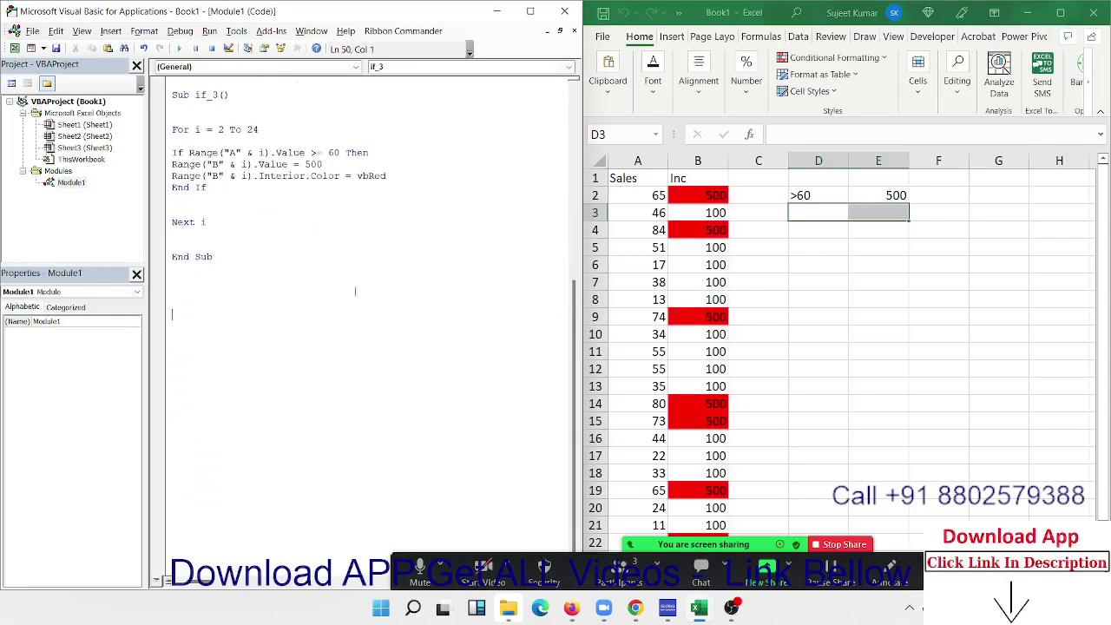
click(261, 276)
Step: Enter the legend 50-80 in E4 and 800 in F4
click(833, 246)
click(870, 228)
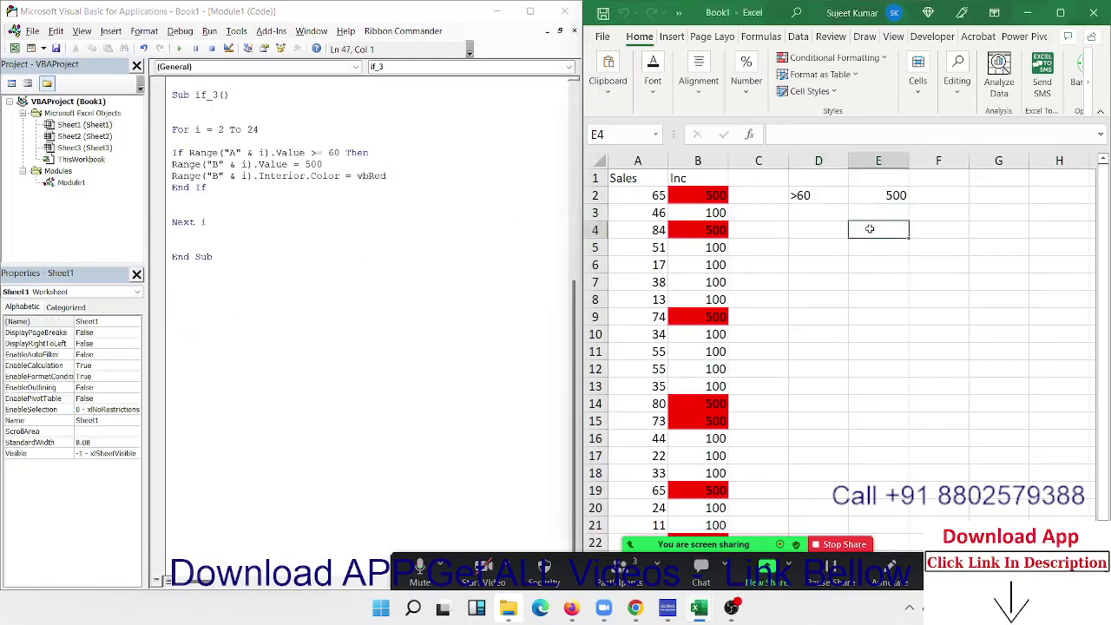
text(50-60)
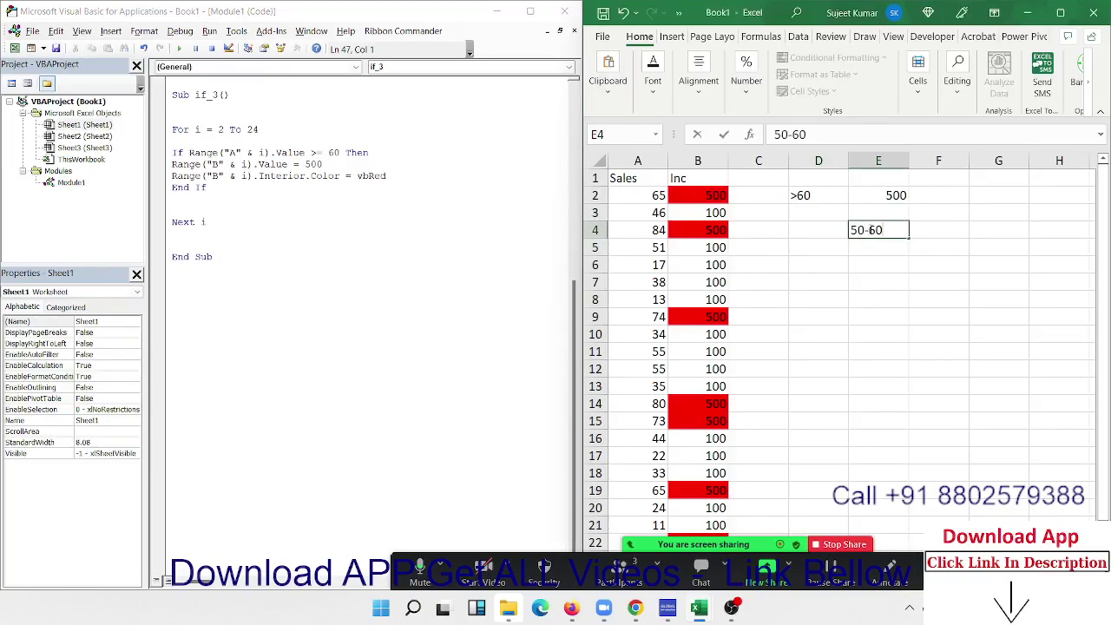
key(BackSpace)
key(BackSpace)
key(BackSpace)
text(-8)
text(00)
key(BackSpace)
key(Tab)
text(800)
key(ctrl+Return)
key(Return)
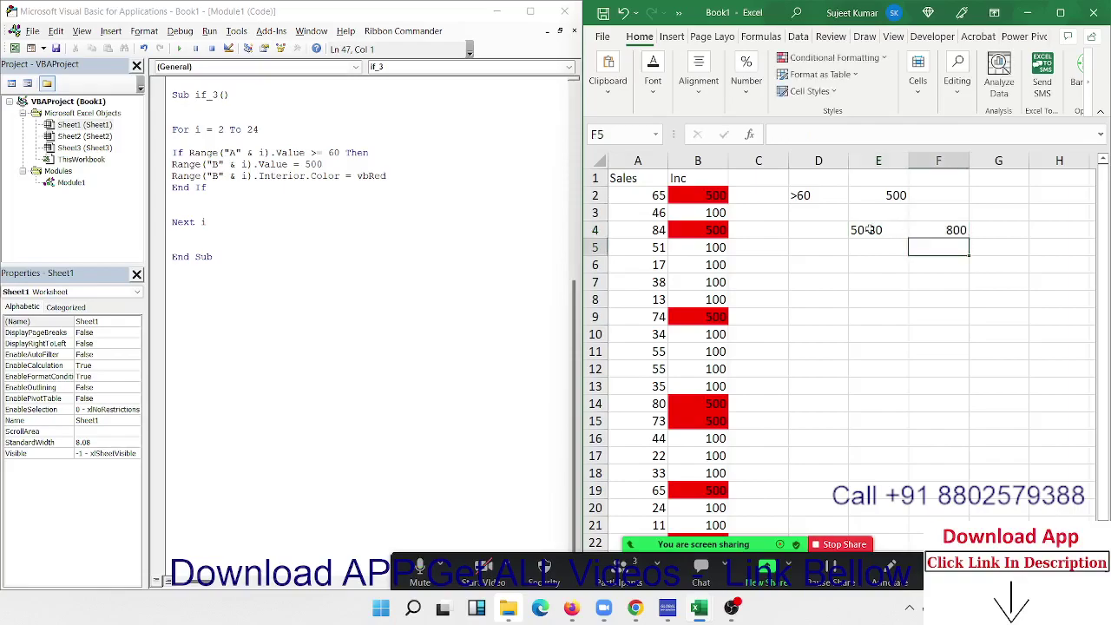
Step: Copy the if_3 macro below itself and rename the copy if_4
drag(264, 263, 172, 93)
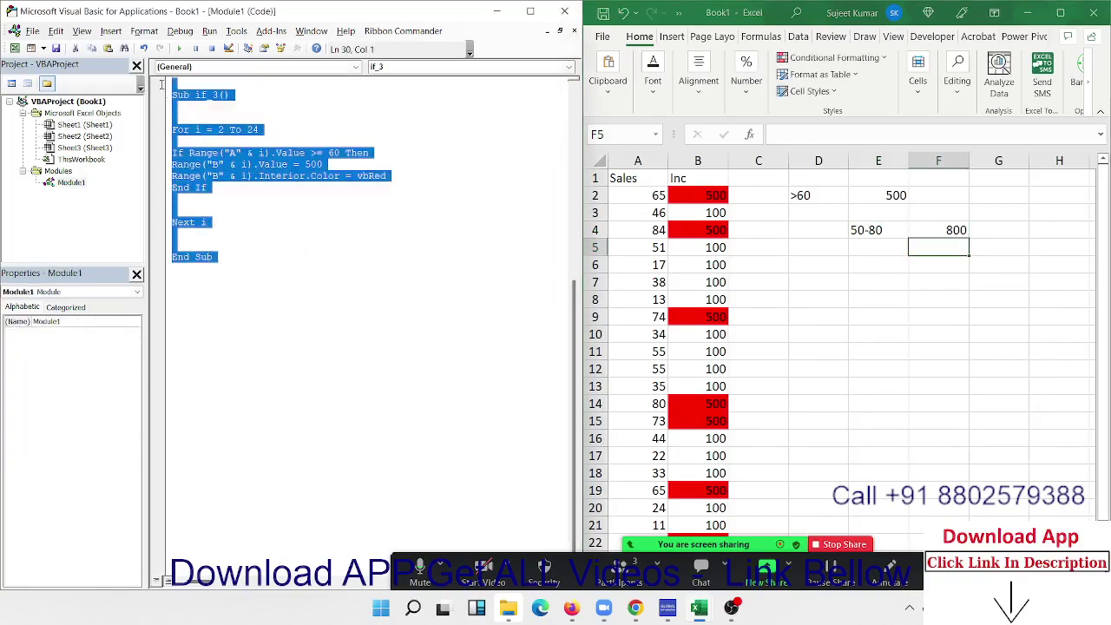
key(ctrl+c)
click(195, 307)
key(ctrl+v)
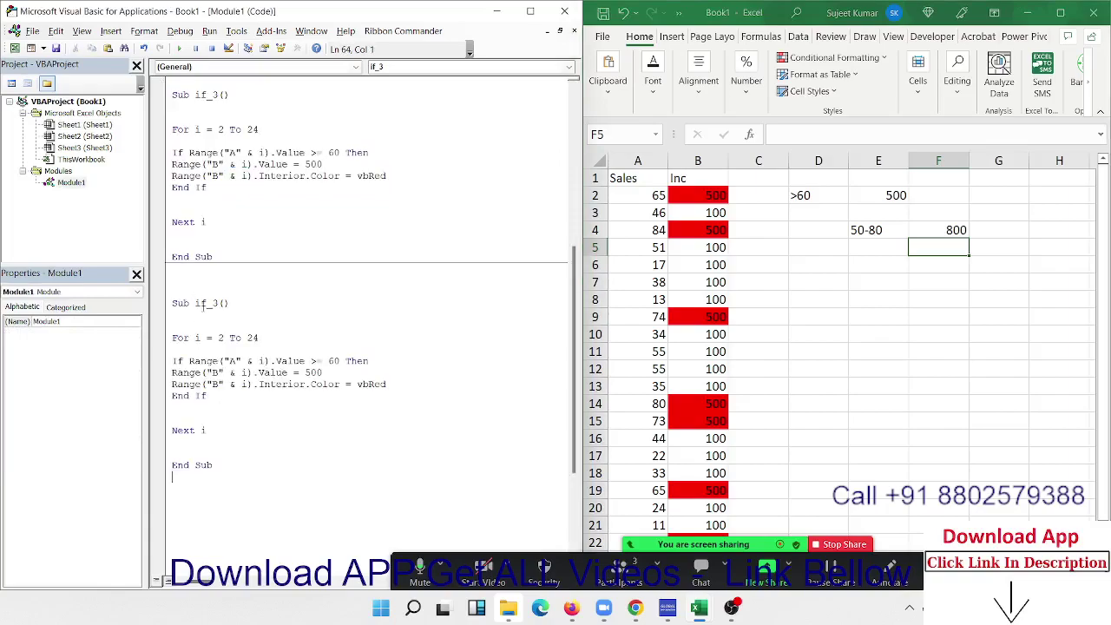
drag(211, 303, 218, 304)
text(4)
drag(218, 338, 270, 340)
Step: Delete the If...End If block from the if_4 loop
drag(207, 395, 195, 396)
drag(172, 360, 217, 400)
key(Delete)
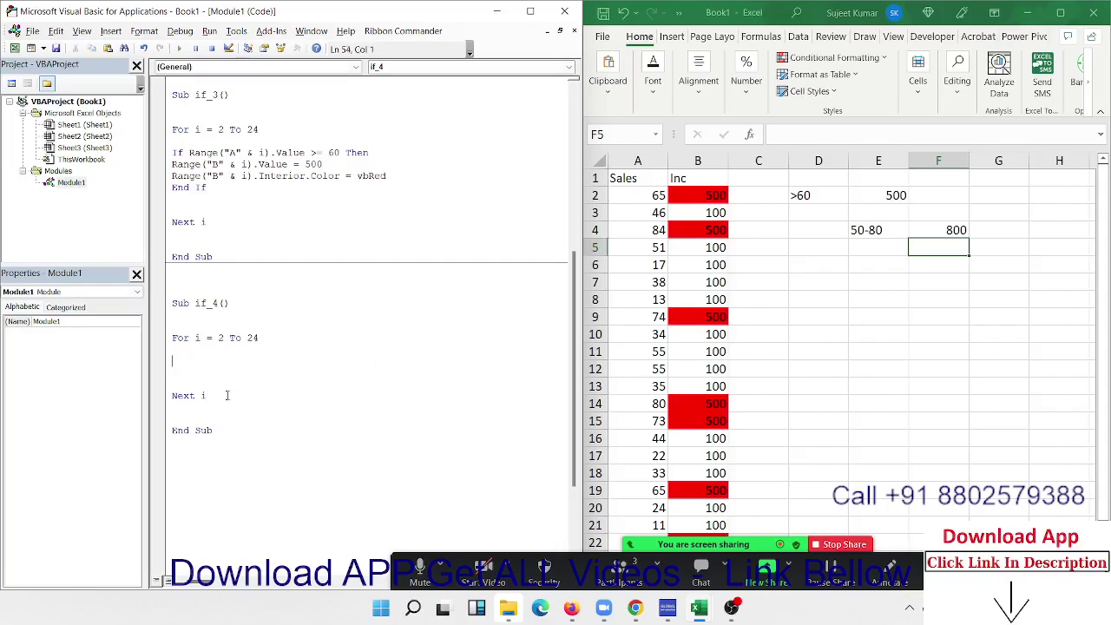
key(Return)
key(Up)
Step: Declare Dim r, s As Integer and move it above the For line
text(d)
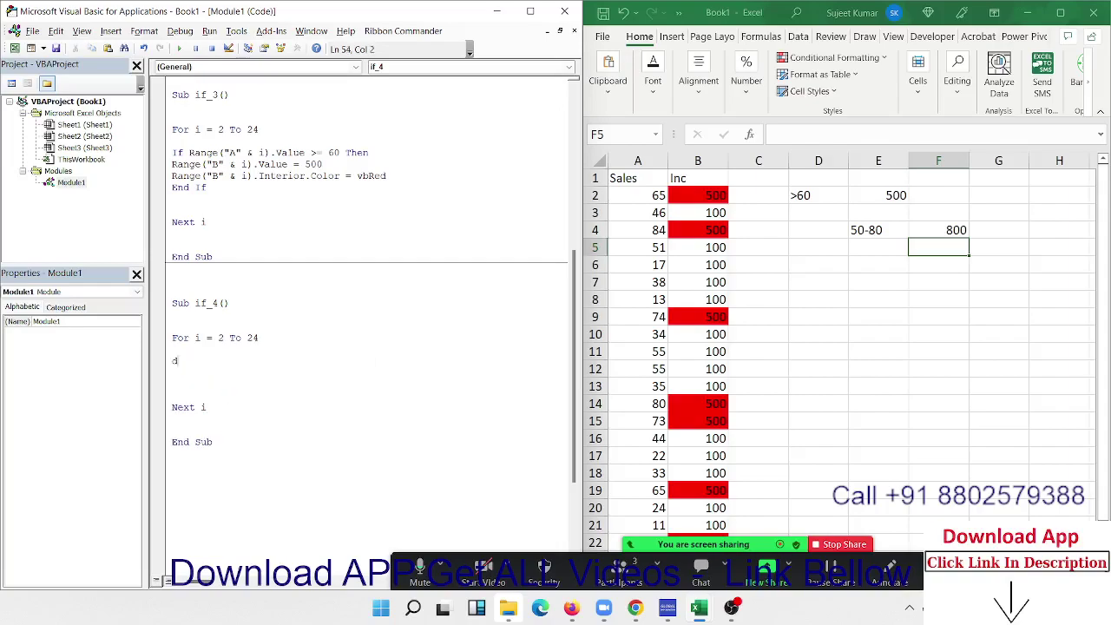
text(im r ,)
text(s as )
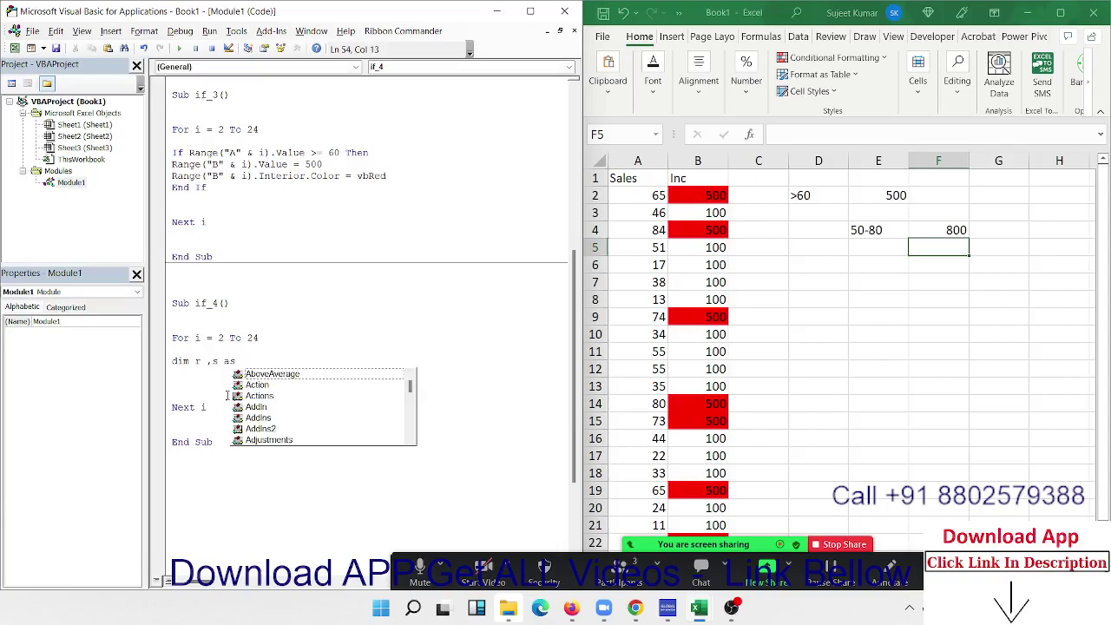
text(in)
key(Return)
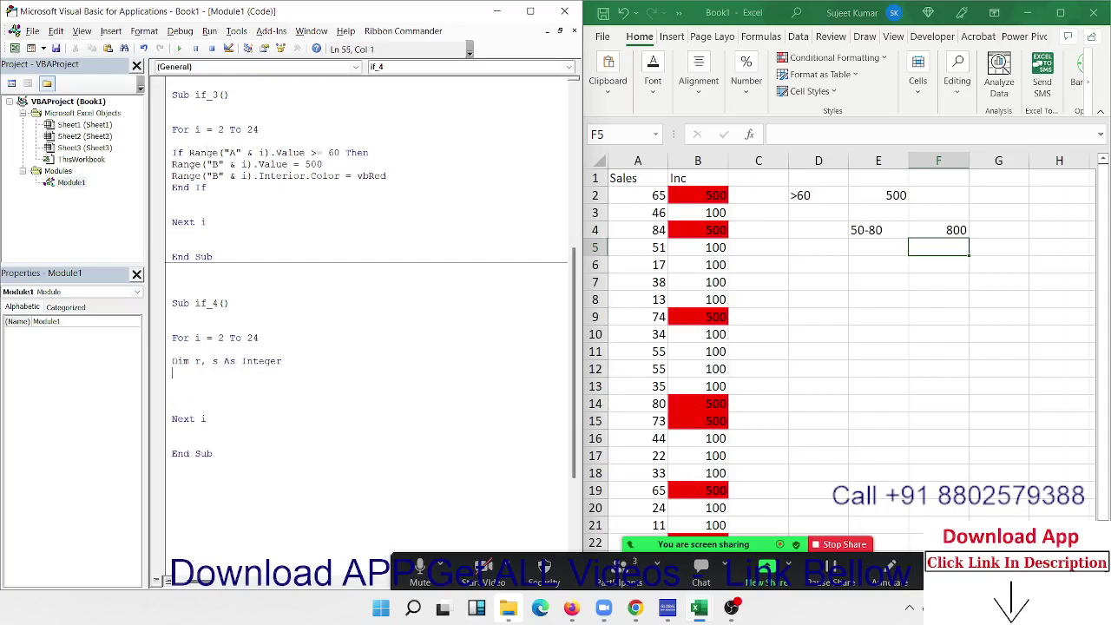
key(Return)
key(shift+Down)
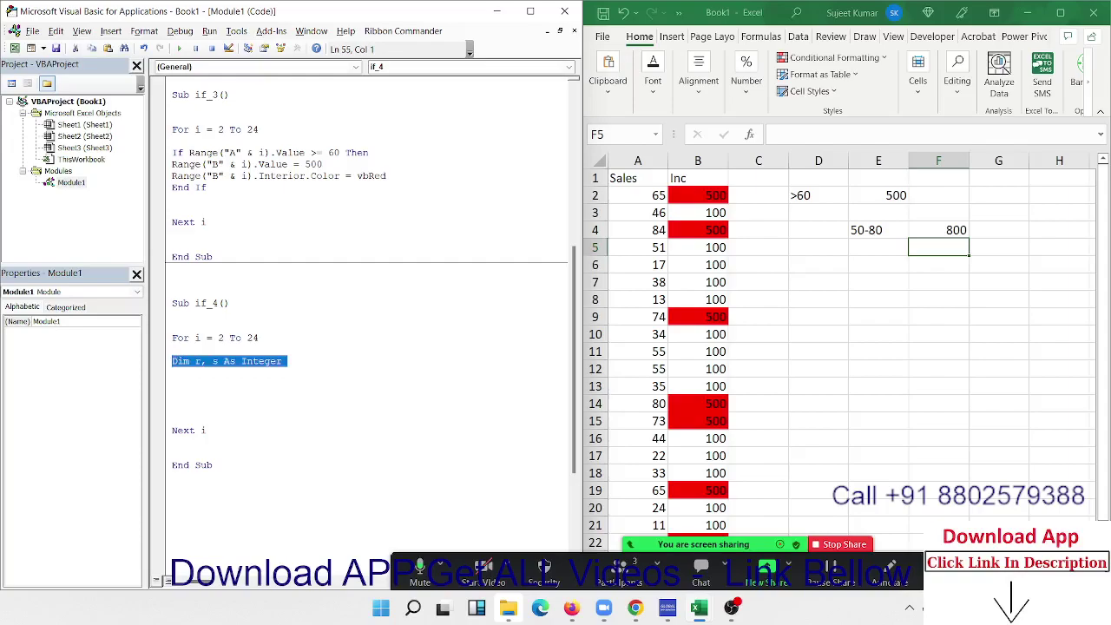
key(ctrl+x)
click(173, 325)
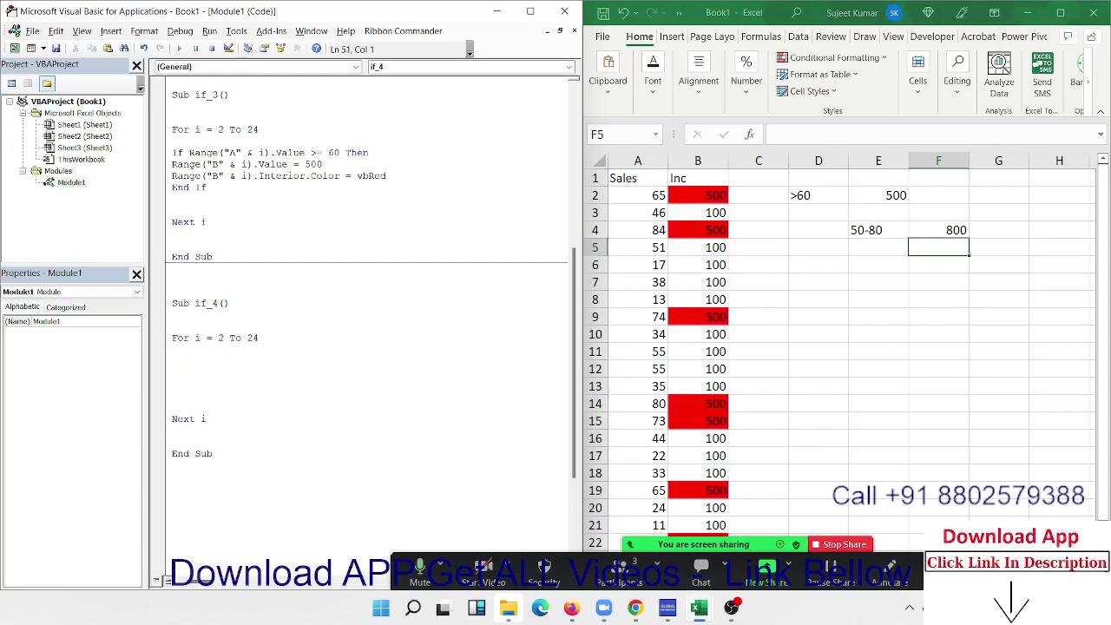
key(ctrl+v)
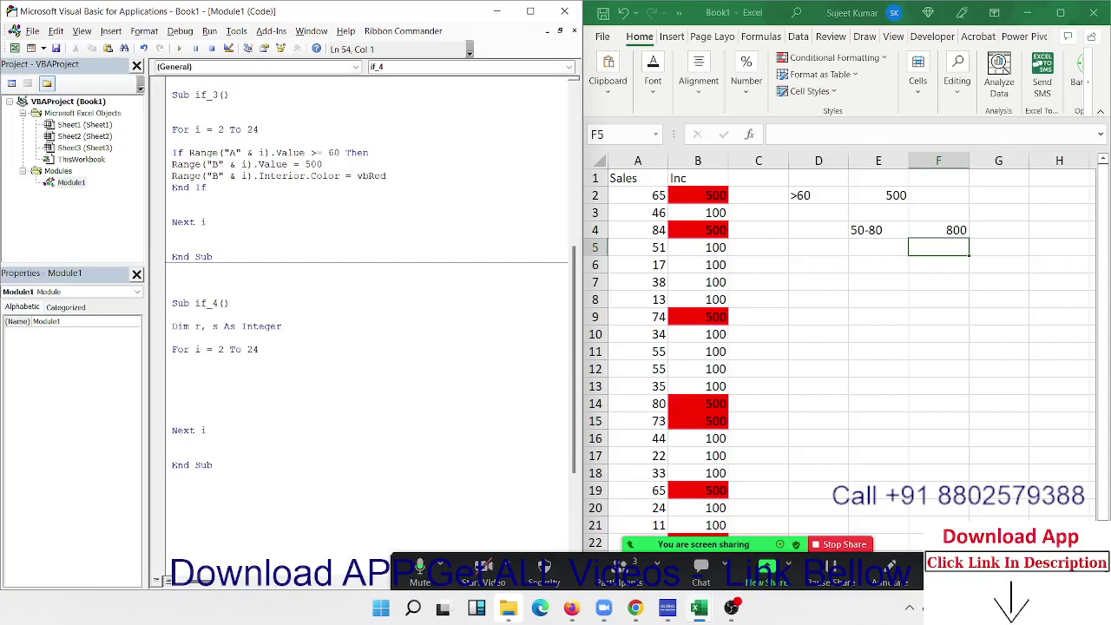
Step: Add s = Range("A" & i).Value as the first line inside the if_4 loop
text(s=r)
text(ange()
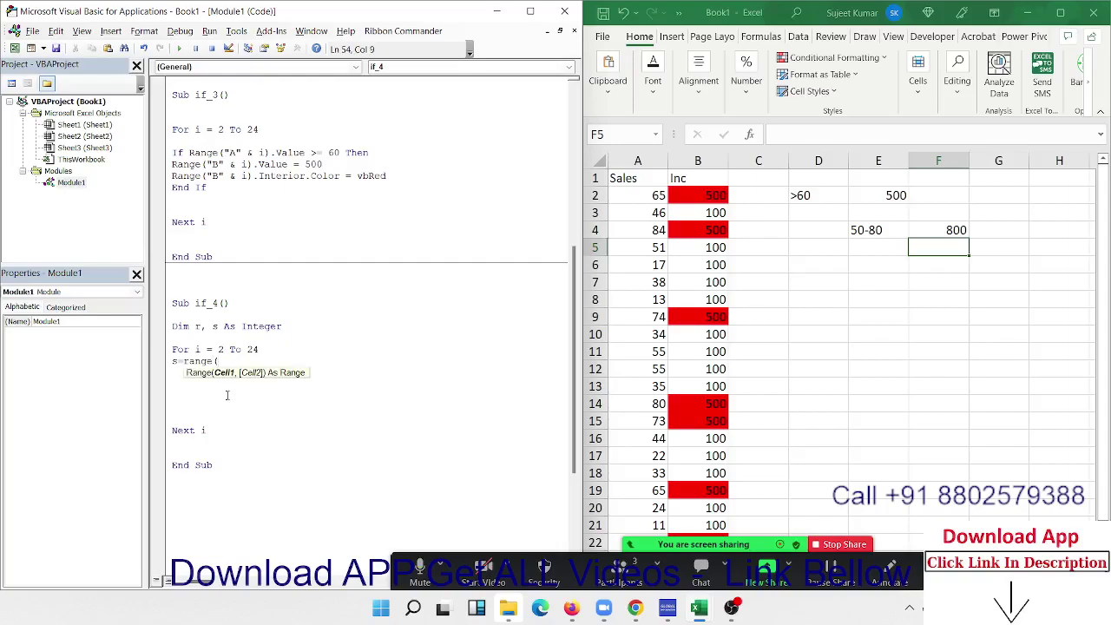
text("A)
text(" )
text(& )
text(i).)
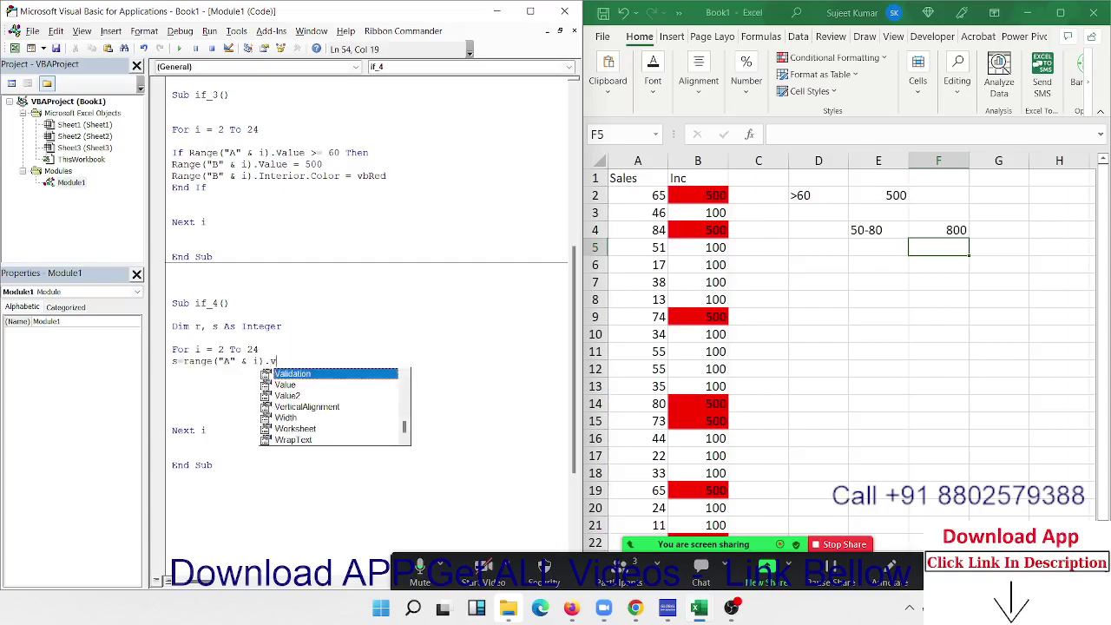
text(Value)
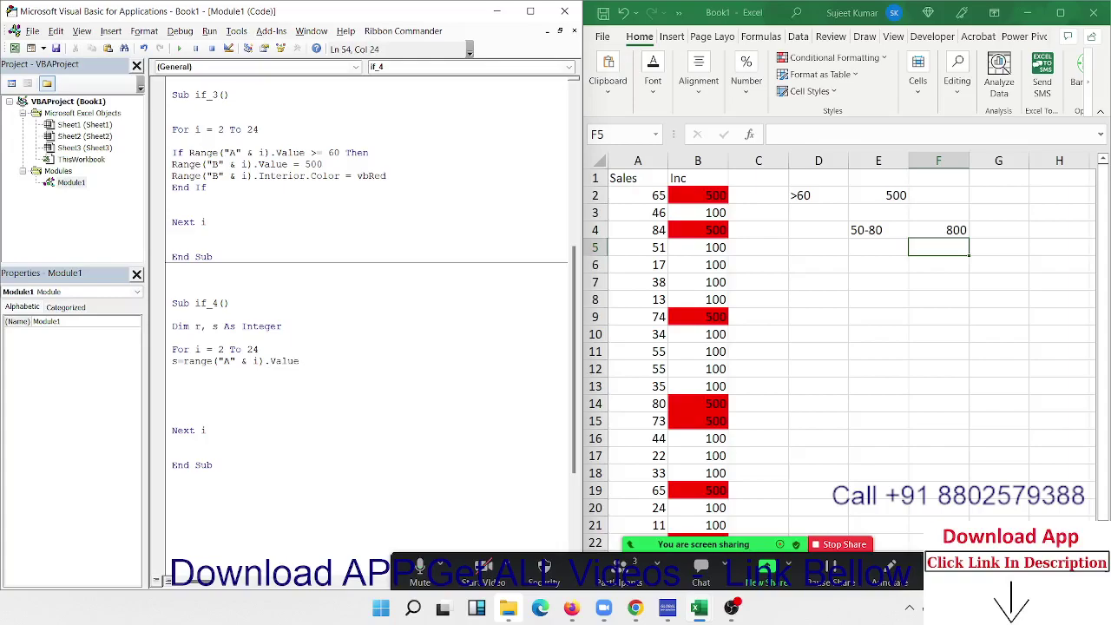
key(Return)
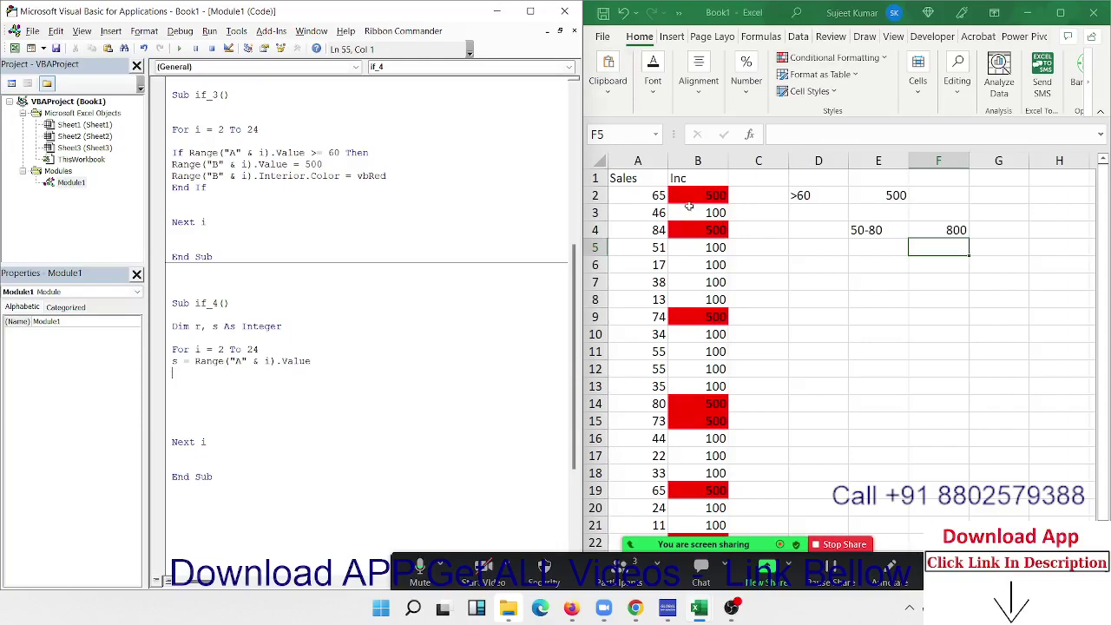
click(641, 196)
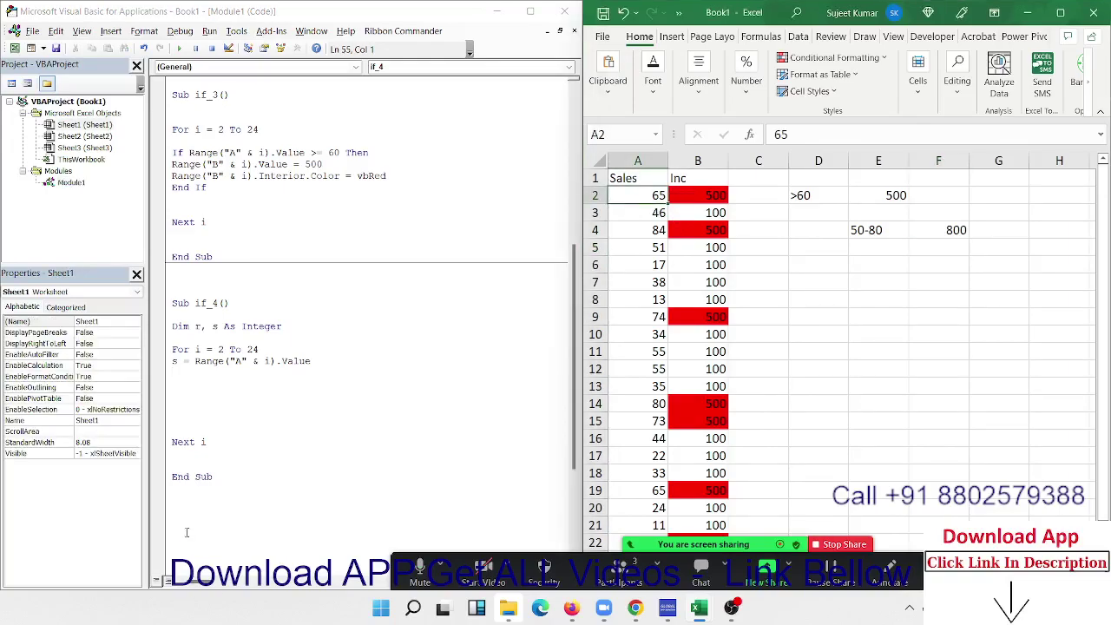
Step: Add the condition If s >= 50 And s <= 80 Then below the s assignment
click(249, 327)
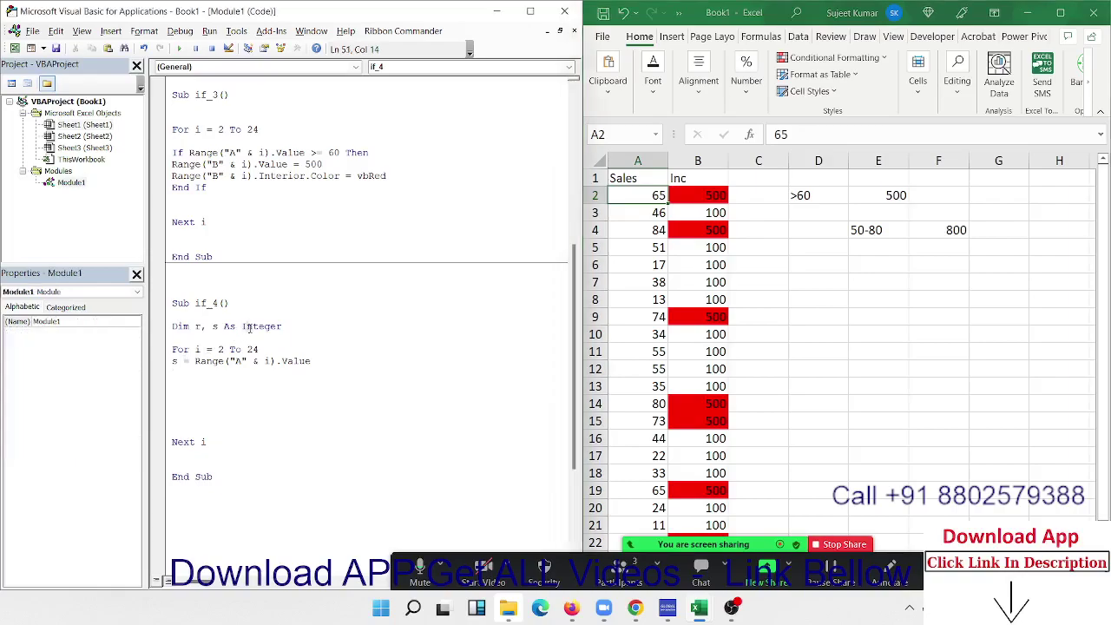
double_click(249, 327)
click(235, 395)
key(Up)
key(Up)
key(Return)
text(if )
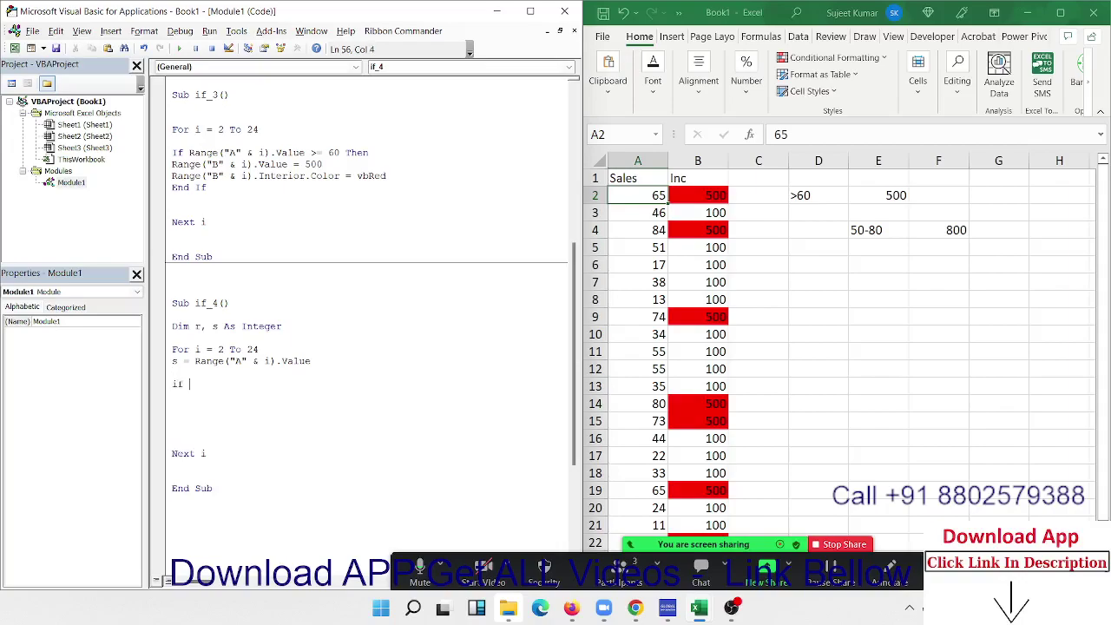
text(s>)
text(=)
text(50)
text( and )
text(s<)
text(= 80 )
text(then)
key(Return)
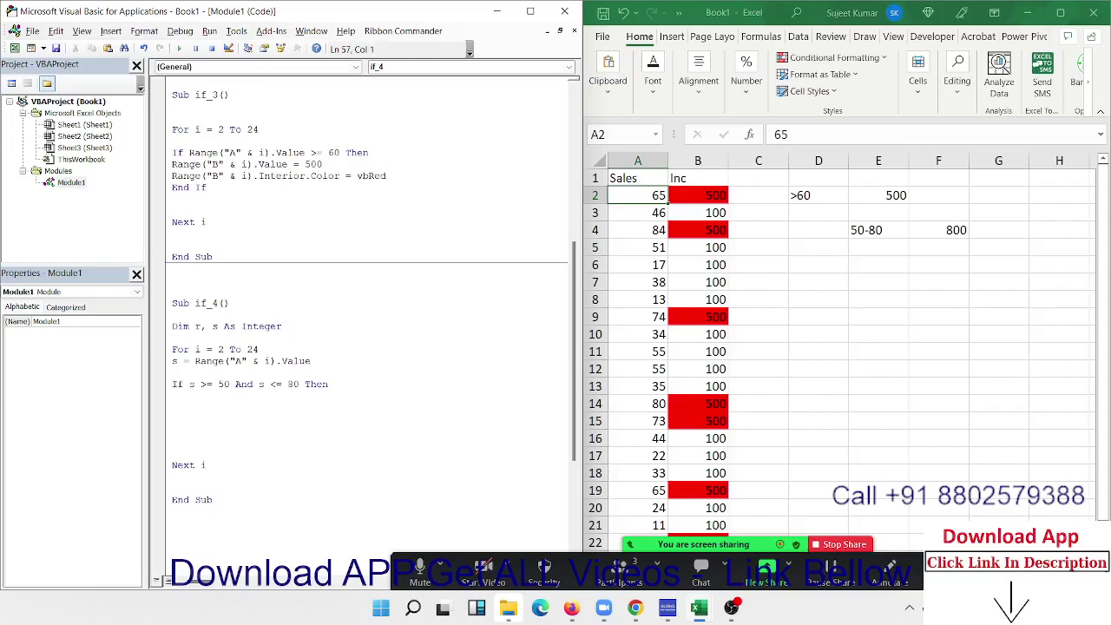
Step: Complete the block with r = 800, Else, r = 100 and End If
text(r)
text(=)
text(5)
key(BackSpace)
text(8)
text(00)
key(Return)
text(els)
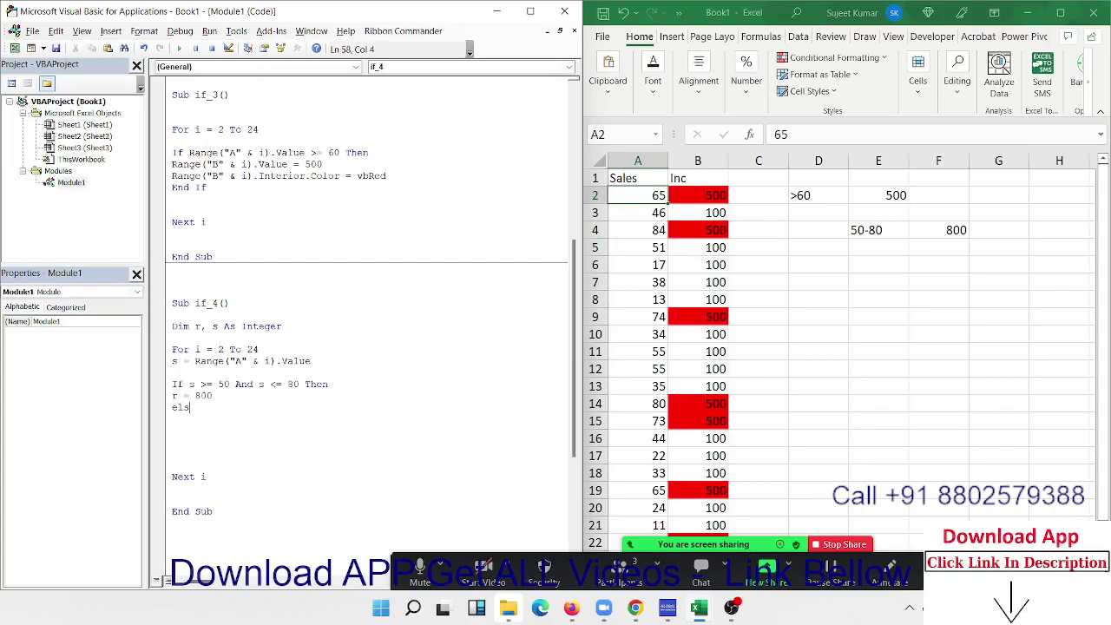
text(Else)
key(Return)
text(r )
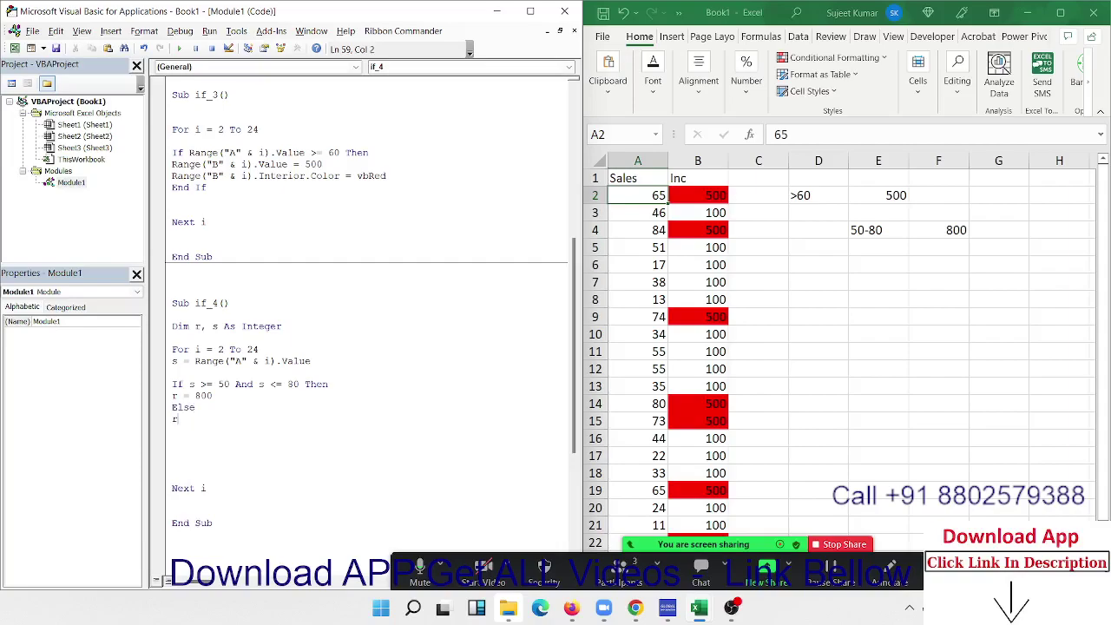
text(= 100)
key(Return)
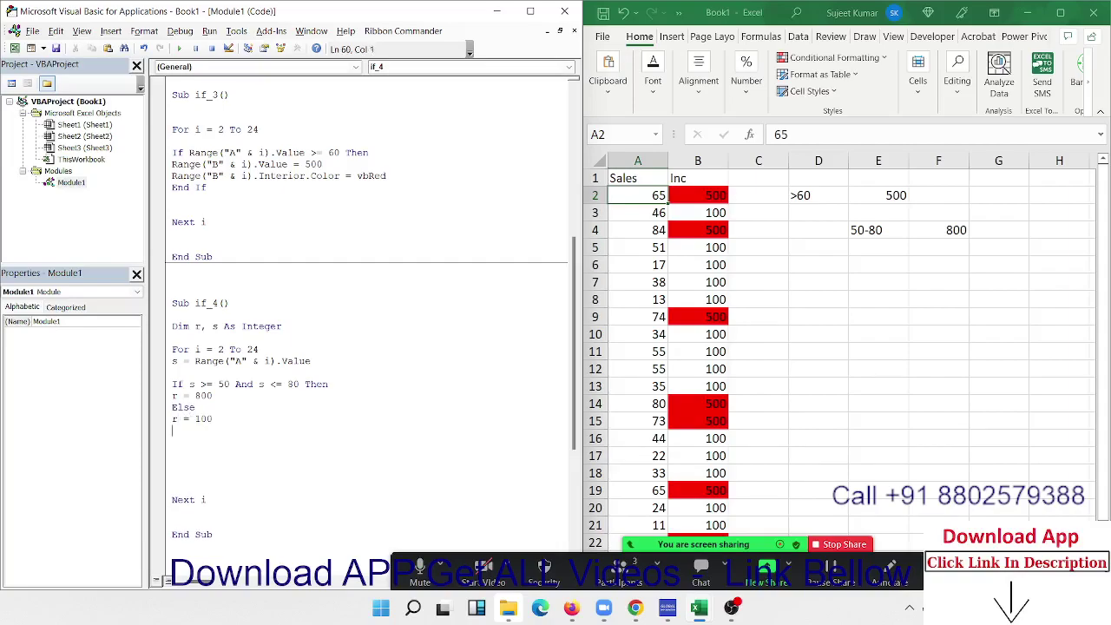
text(end if)
key(Return)
click(172, 464)
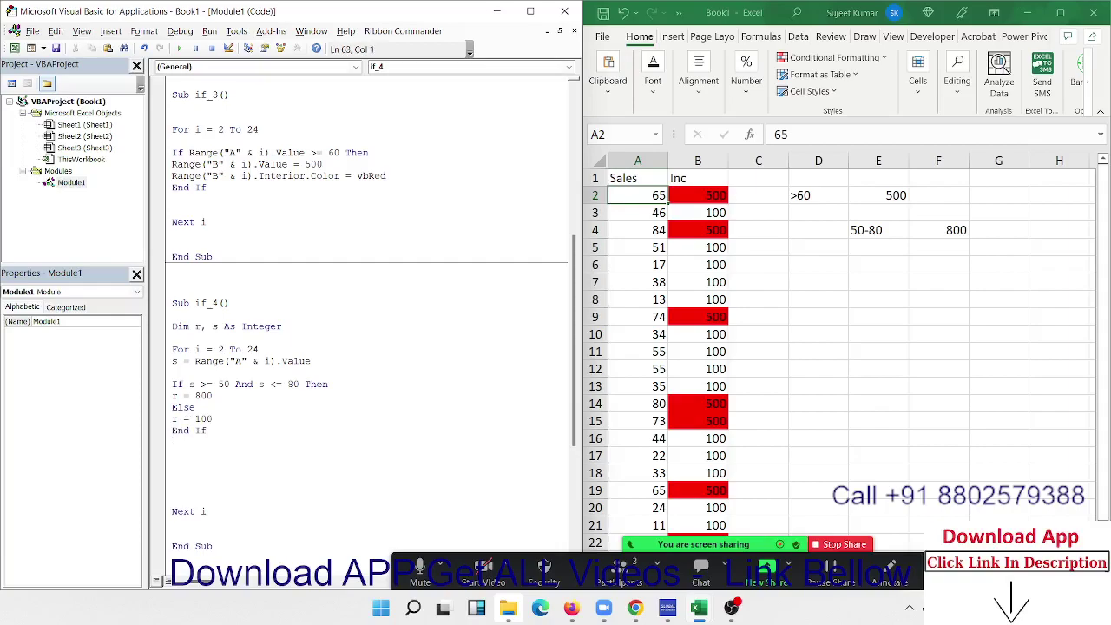
Step: Add Range("B" & i).Value = r after End If, just above Next i
key(Up)
key(Up)
key(Up)
key(Up)
key(shift+Down)
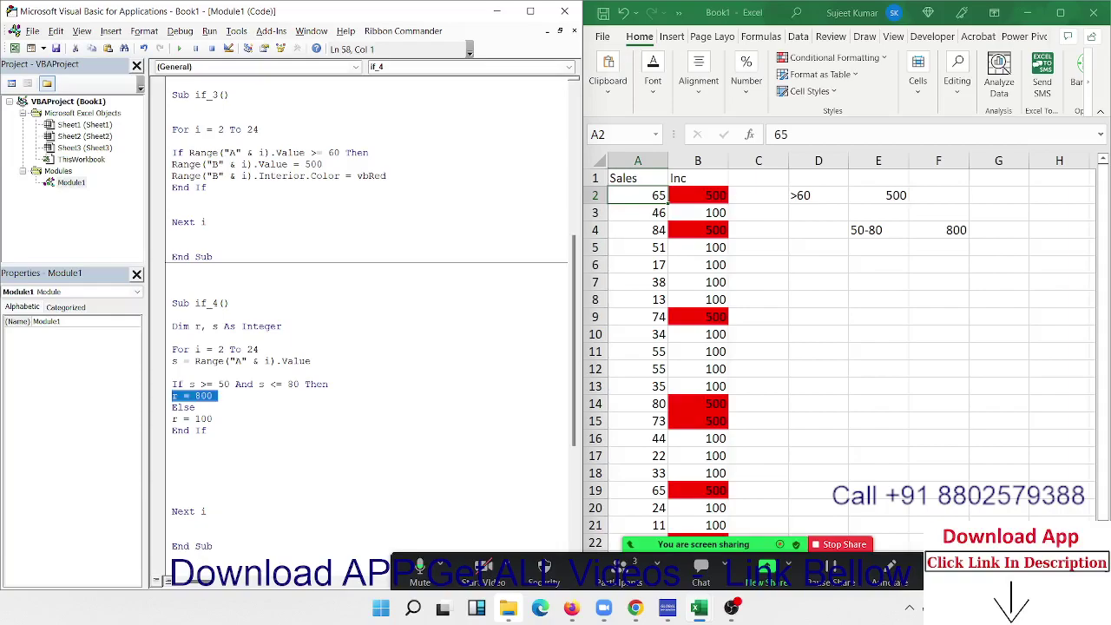
click(172, 384)
click(172, 314)
click(172, 326)
click(172, 476)
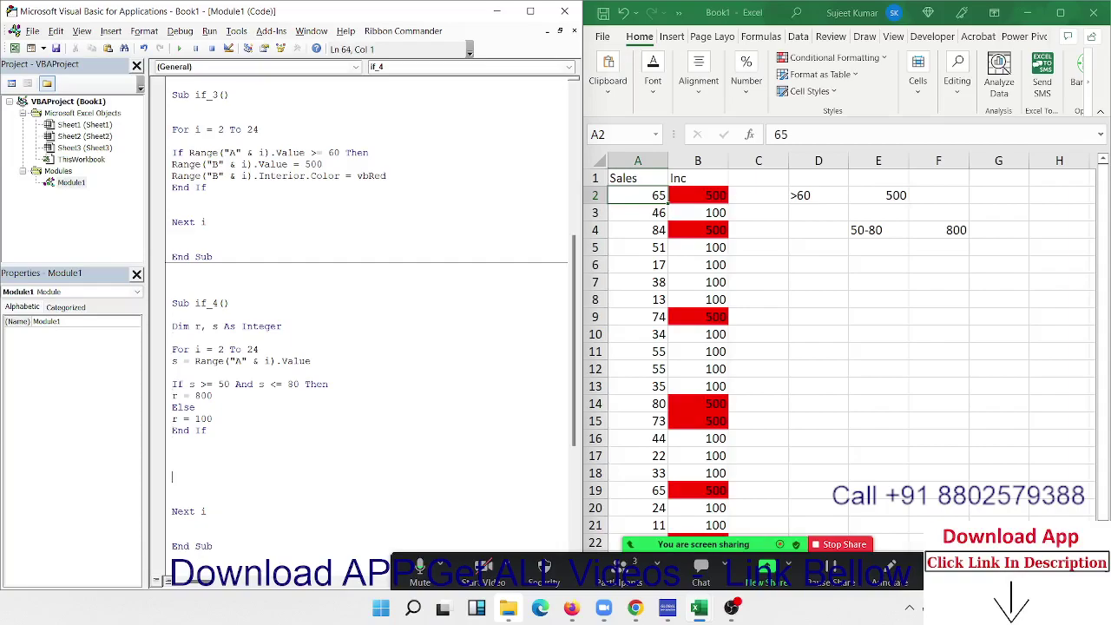
text(range)
text((")
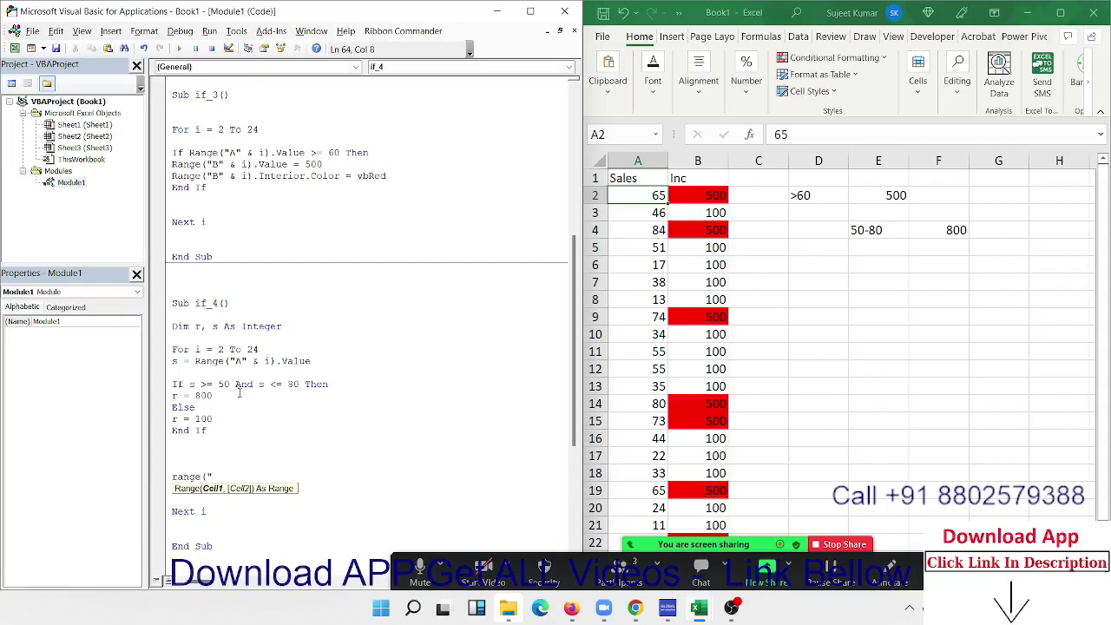
text(B" & i)
text().v)
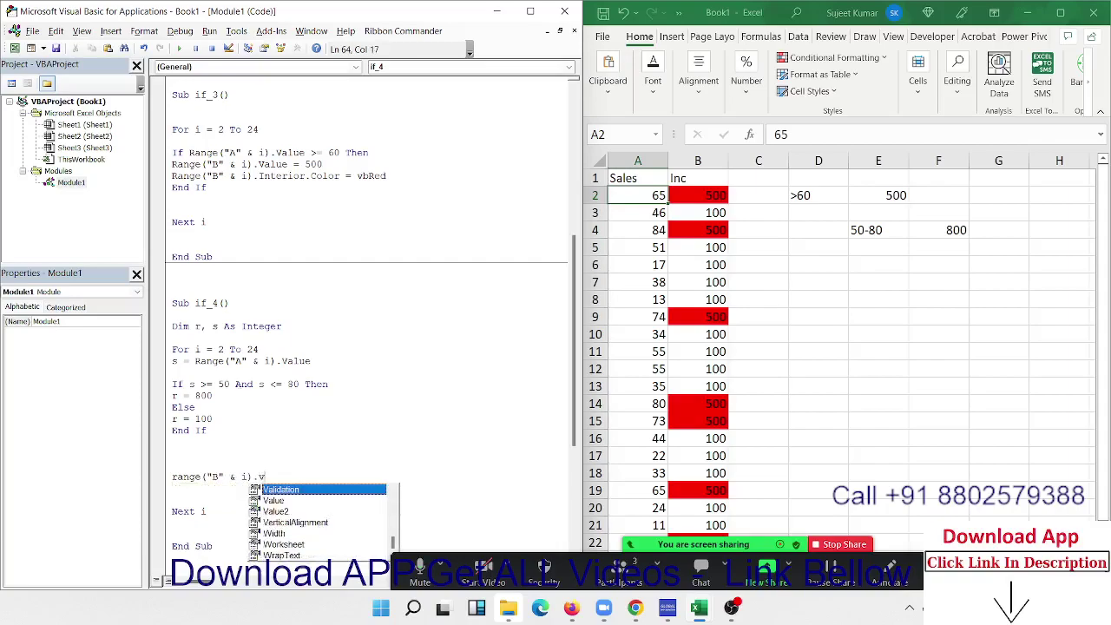
key(Tab)
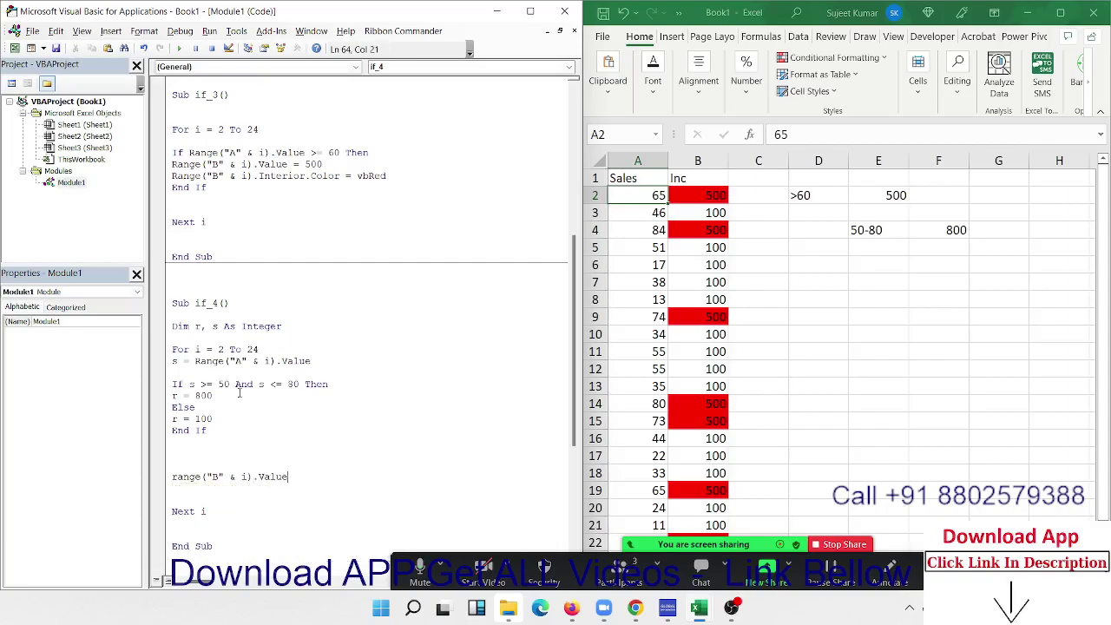
text(= r)
key(Up)
click(701, 191)
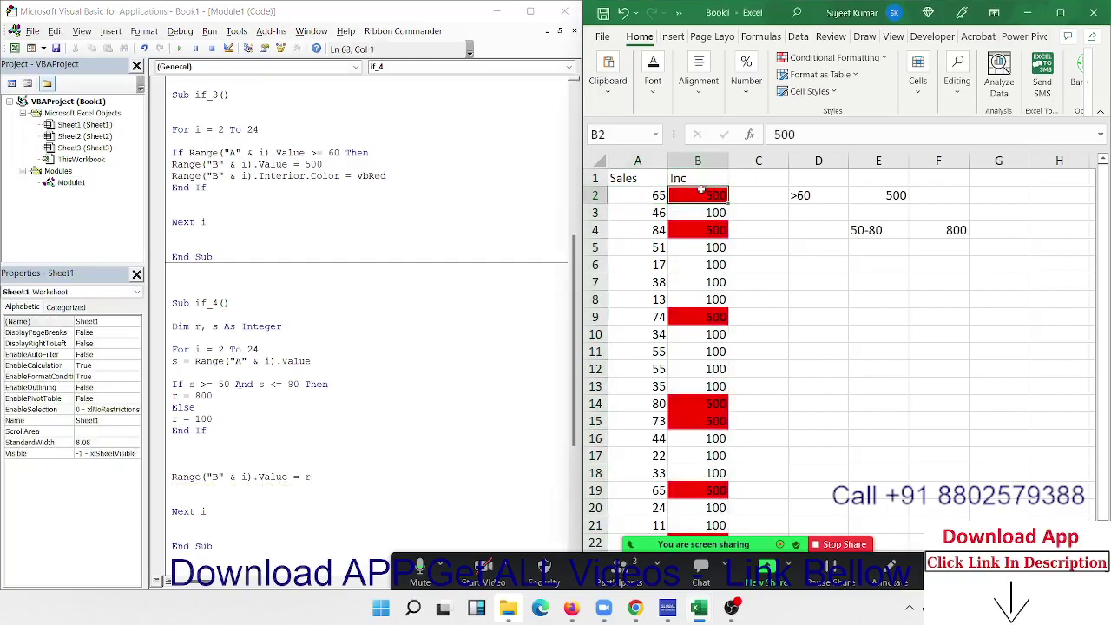
Step: Clear column B's old values from B2 downward, then put the cursor inside if_4
key(ctrl+shift+Down)
key(Delete)
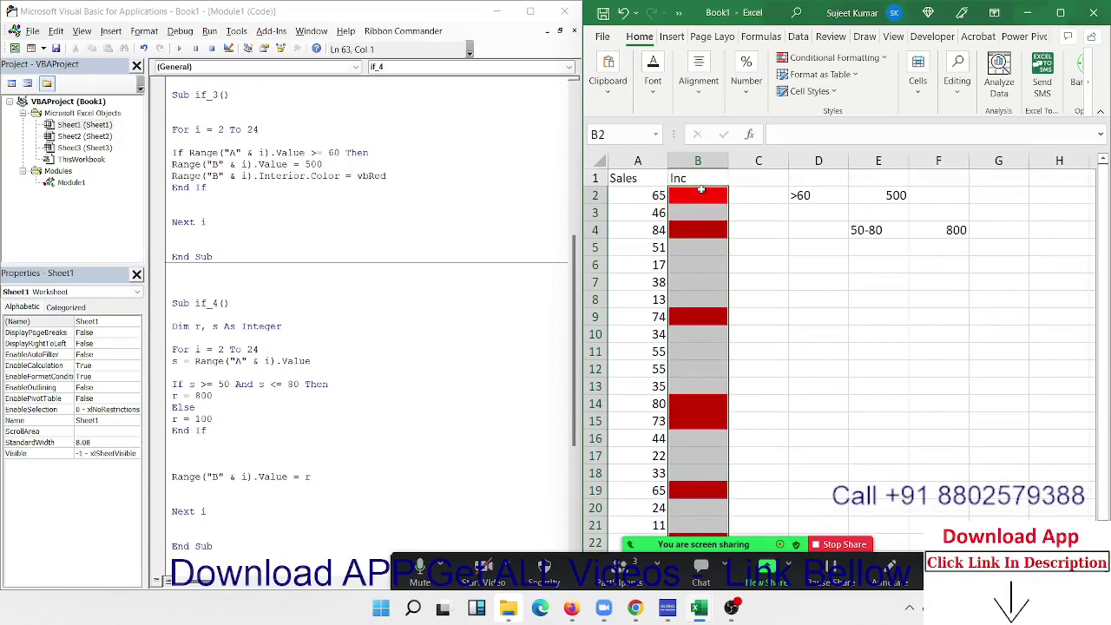
click(268, 419)
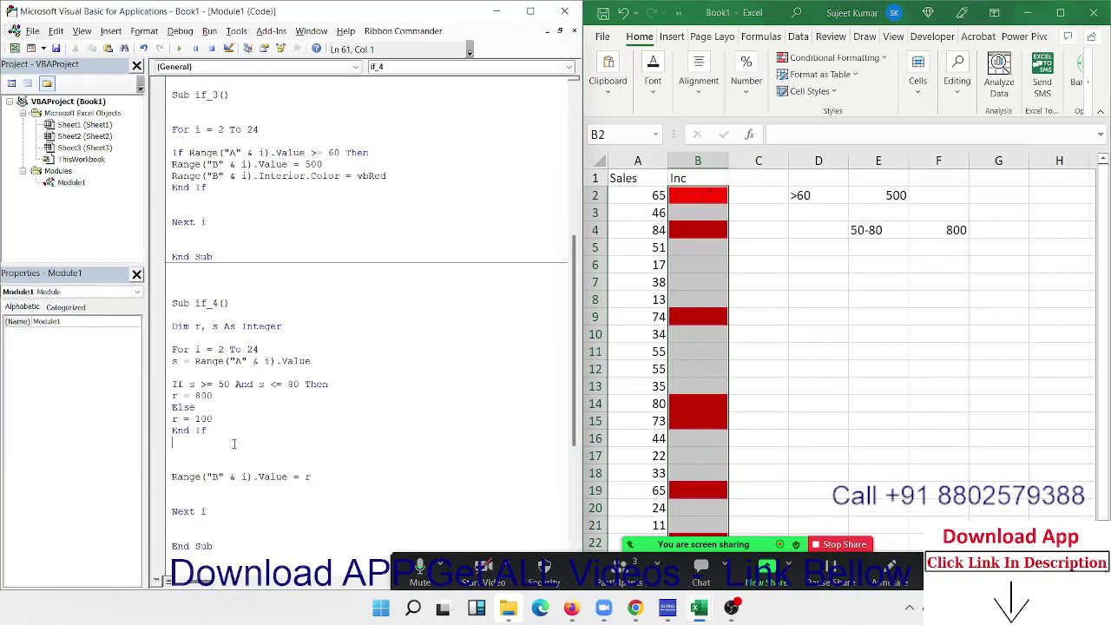
scroll(238, 442, down, 2)
scroll(237, 443, down, 1)
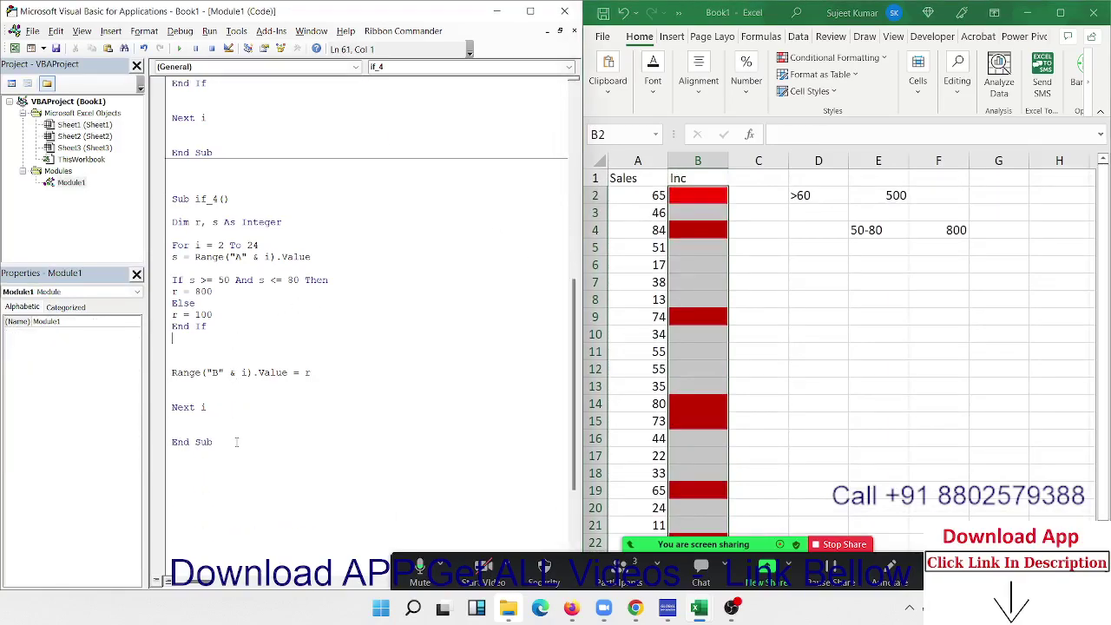
click(246, 305)
Step: Step through if_4 with F8 until 800 is written into B2
key(F8)
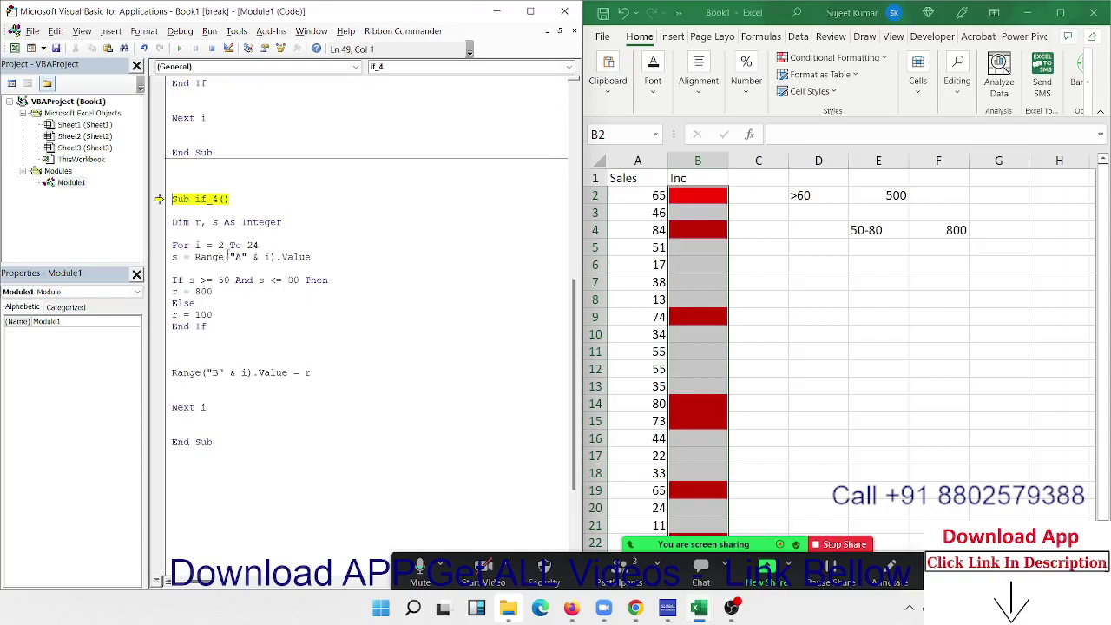
key(F8)
key(F8)
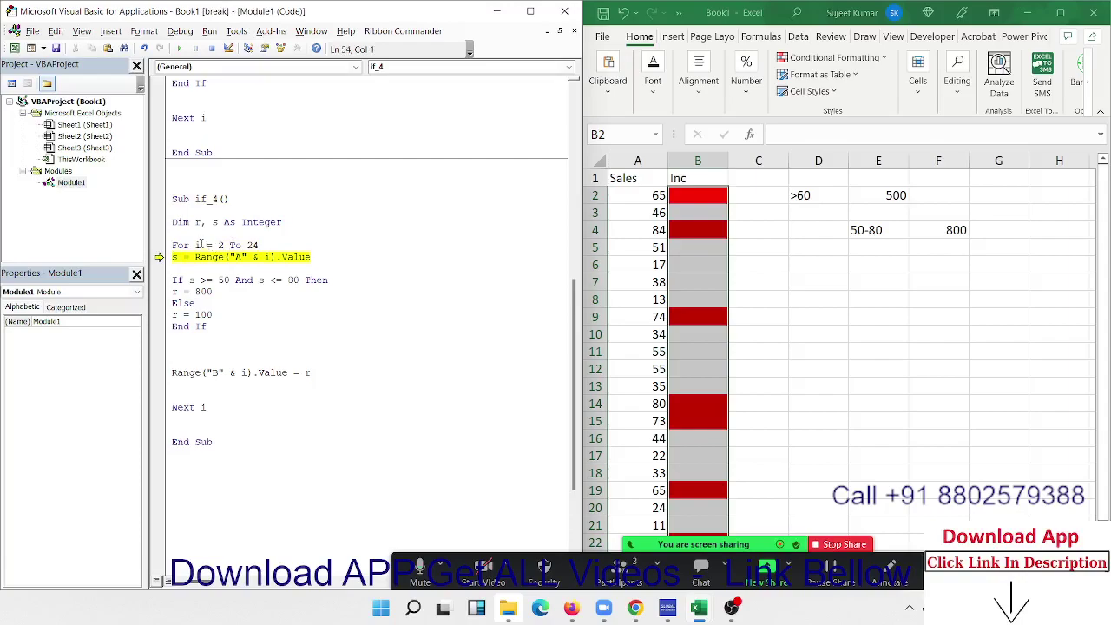
mouse_move(214, 257)
key(F8)
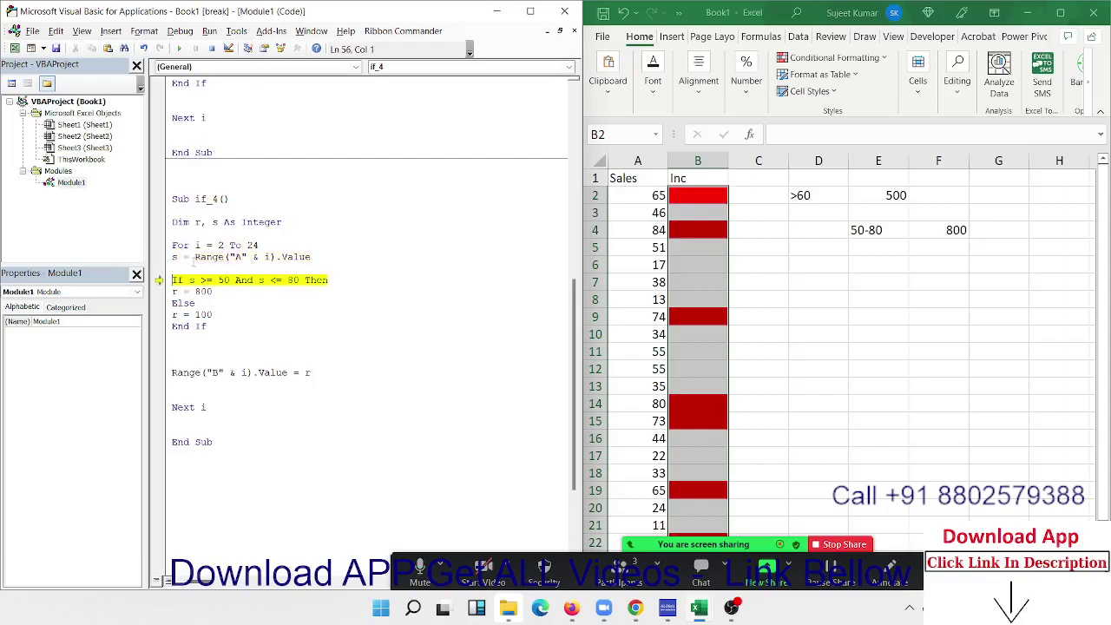
mouse_move(175, 260)
key(F8)
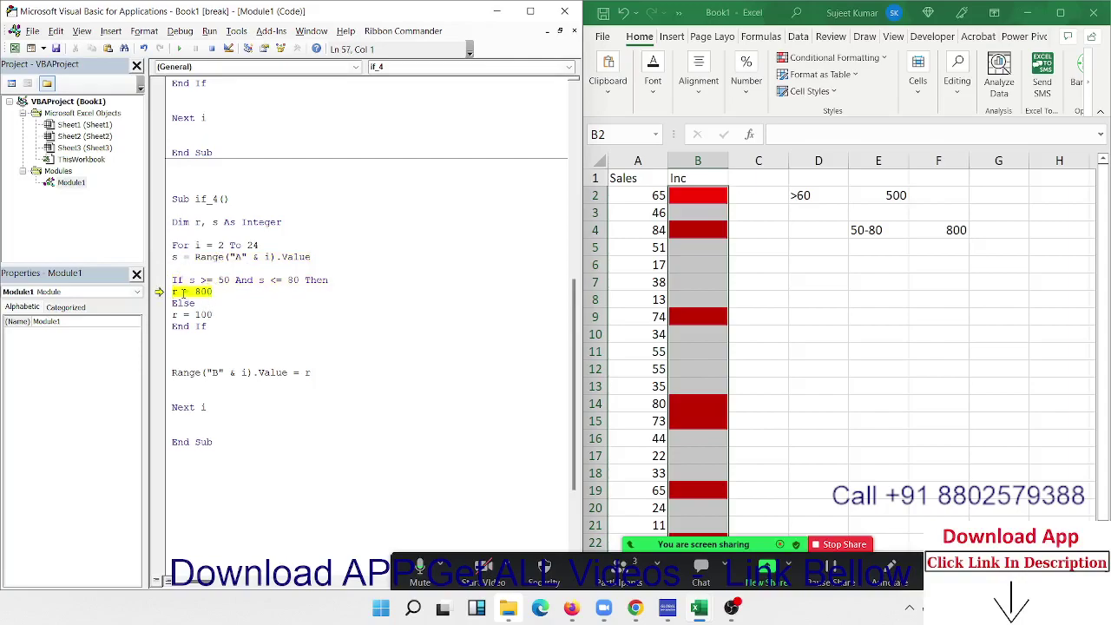
key(F8)
mouse_move(175, 291)
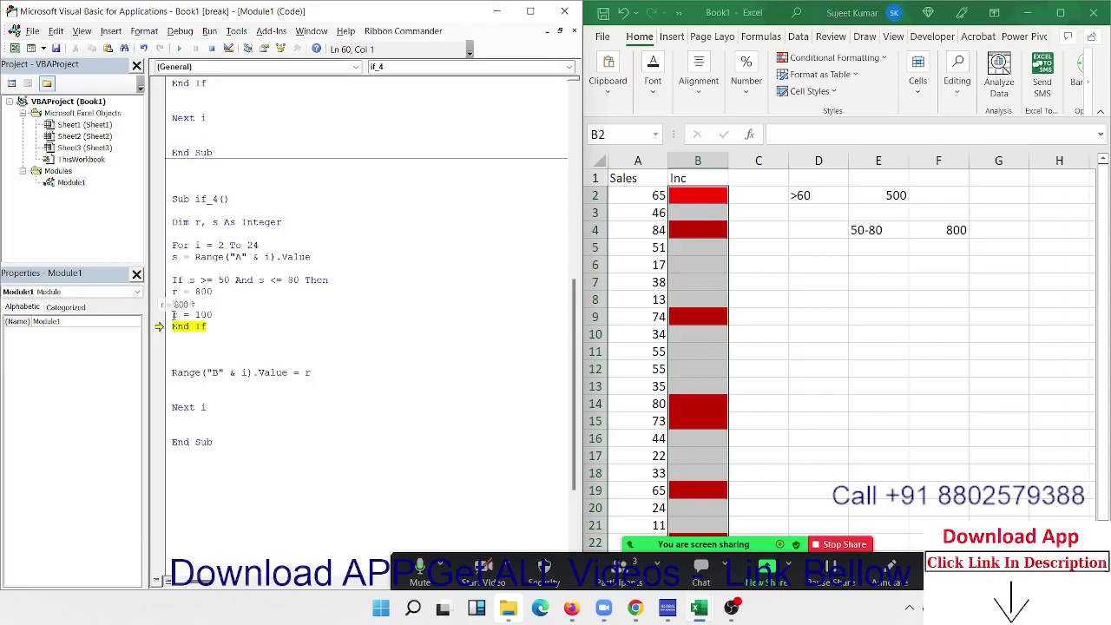
key(F8)
key(F8)
mouse_move(180, 374)
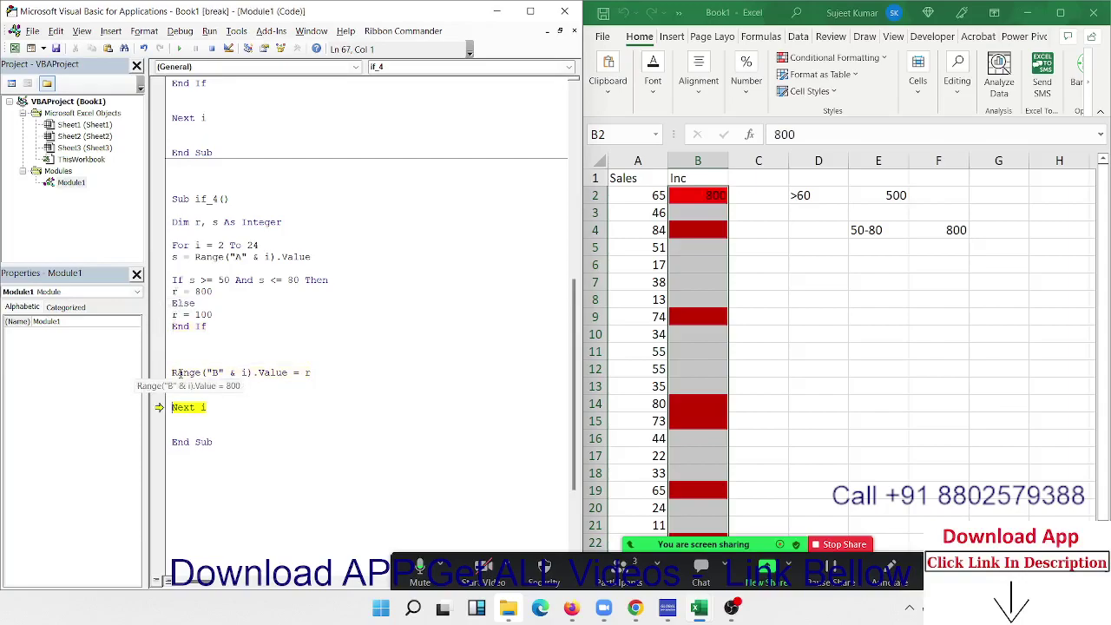
key(F8)
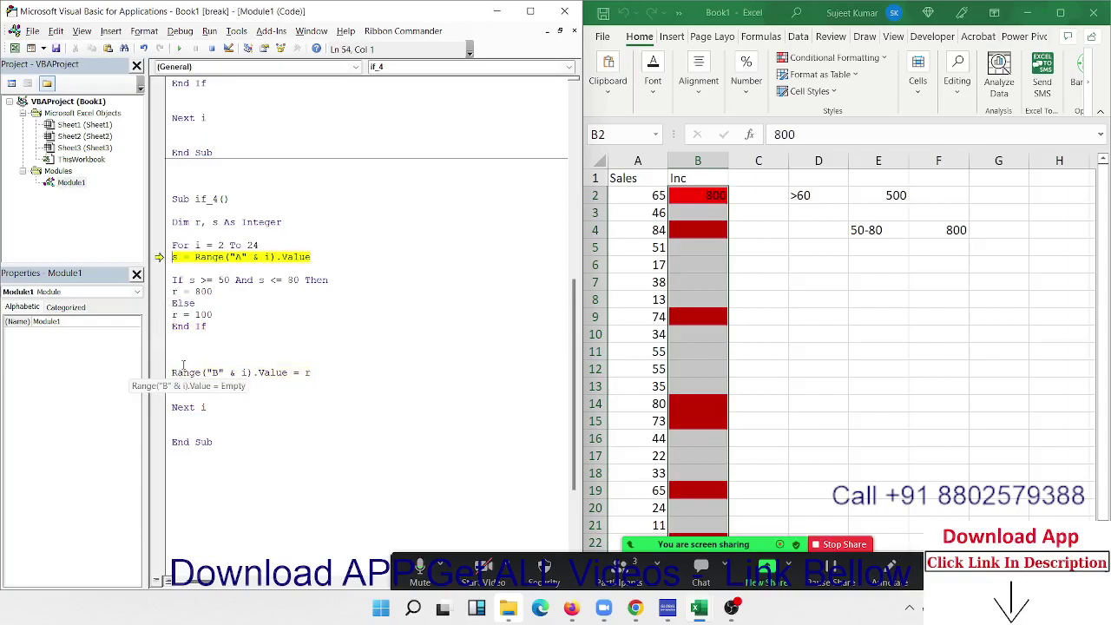
key(F8)
key(F8)
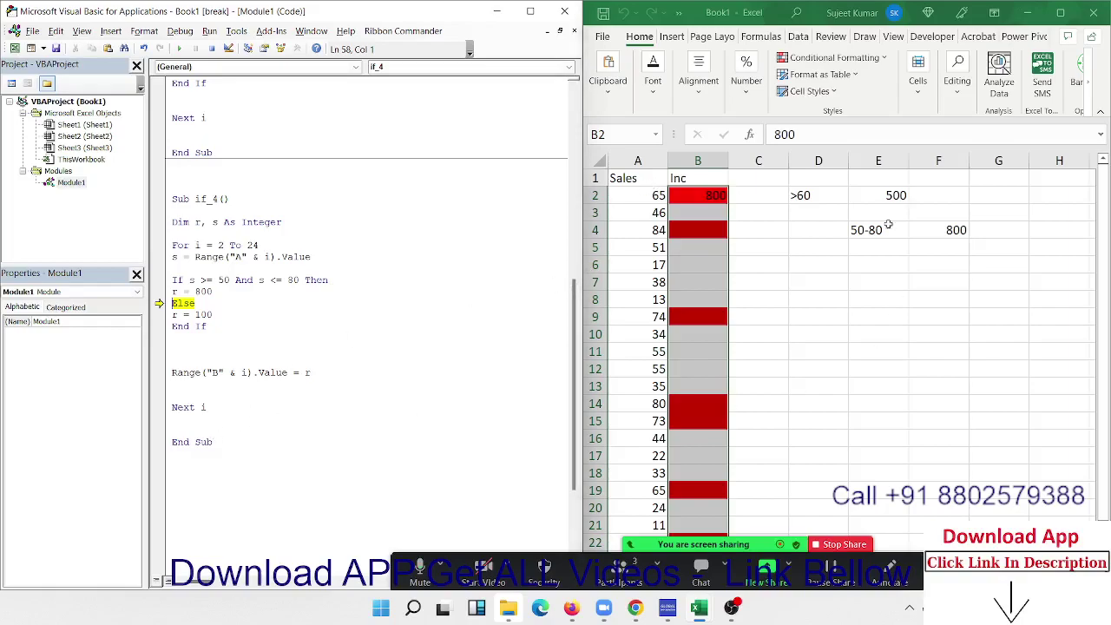
Step: Step into if_4 with F8 and delete the Else branch and its r = 100 line
key(F8)
key(F8)
key(F8)
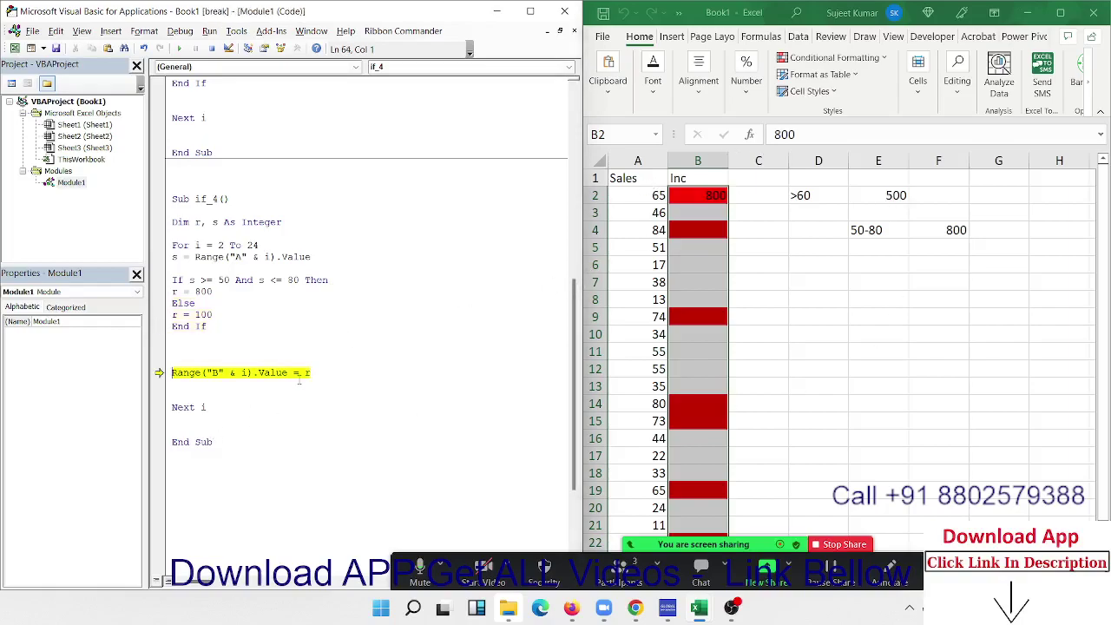
key(F8)
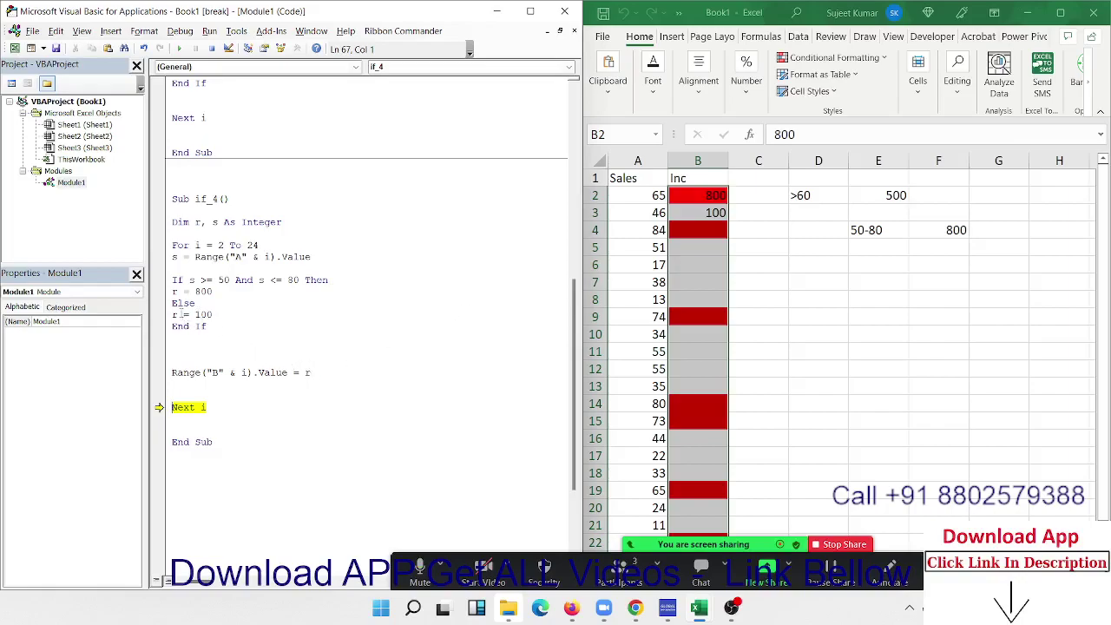
mouse_move(177, 314)
mouse_down()
mouse_move(206, 327)
mouse_move(198, 316)
mouse_up()
click(237, 322)
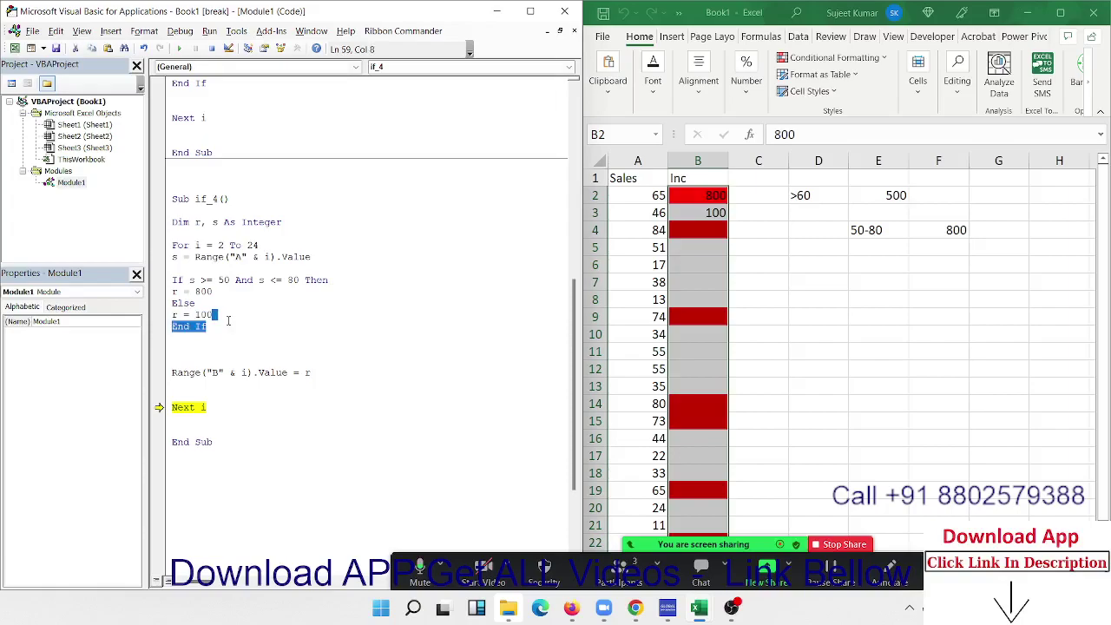
drag(214, 314, 170, 304)
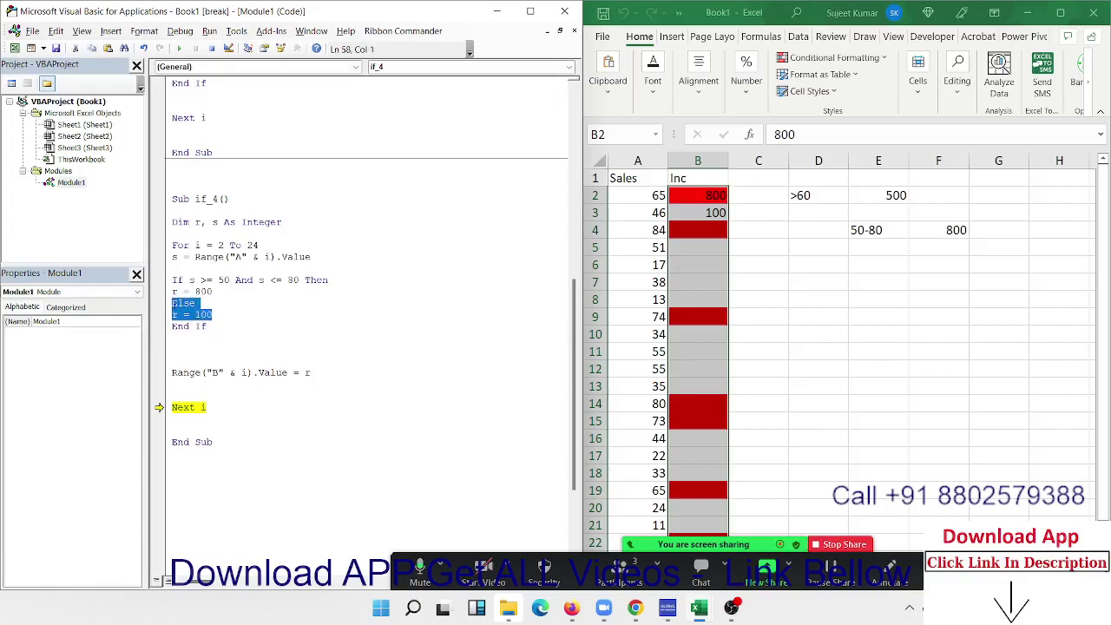
key(Delete)
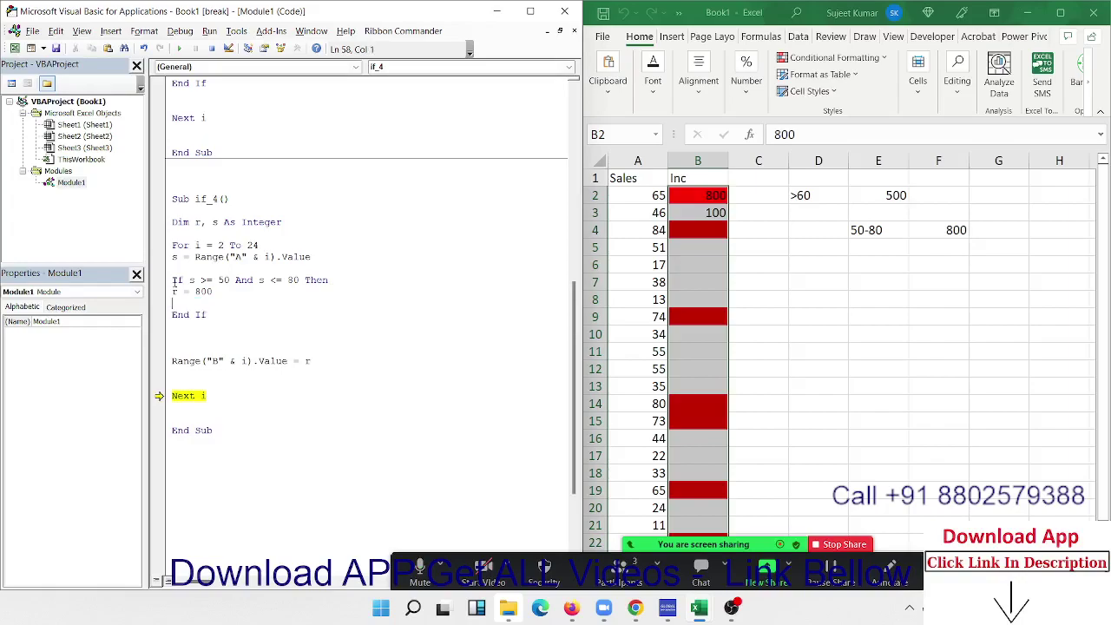
Step: Keep stepping the loop with F8 until 800 is written into B5 for sales value 51
key(F8)
key(F8)
key(F8)
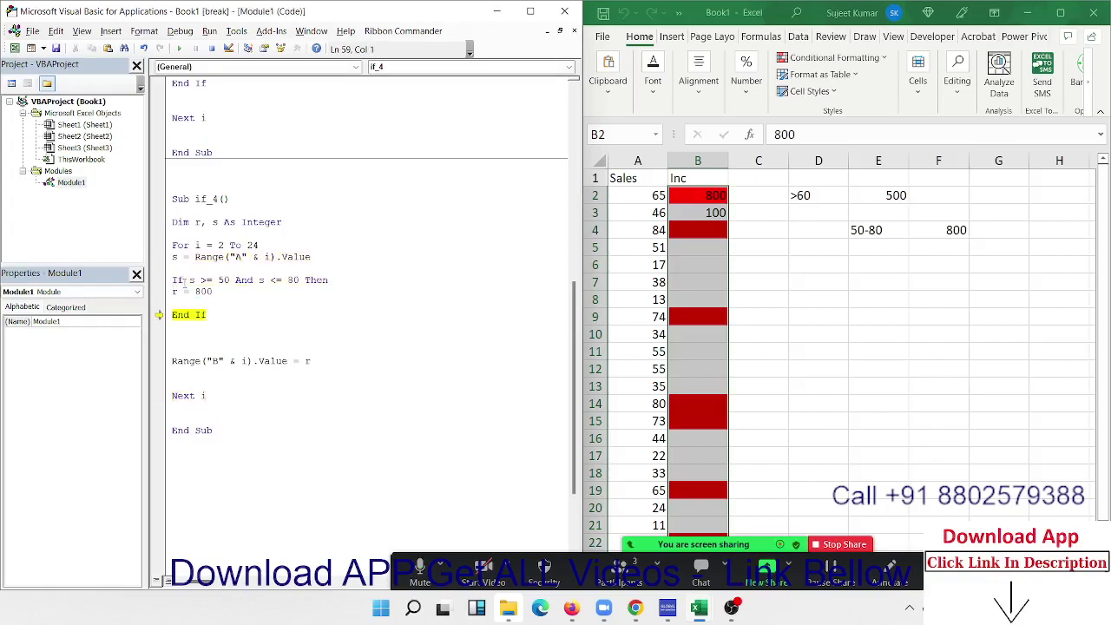
mouse_move(174, 295)
key(F8)
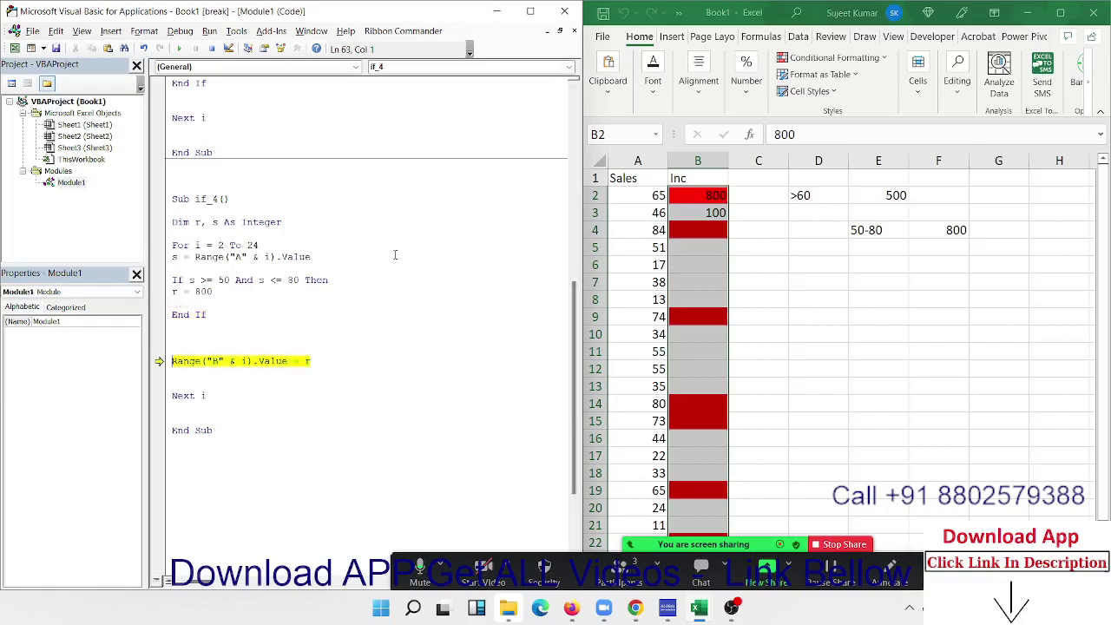
key(F8)
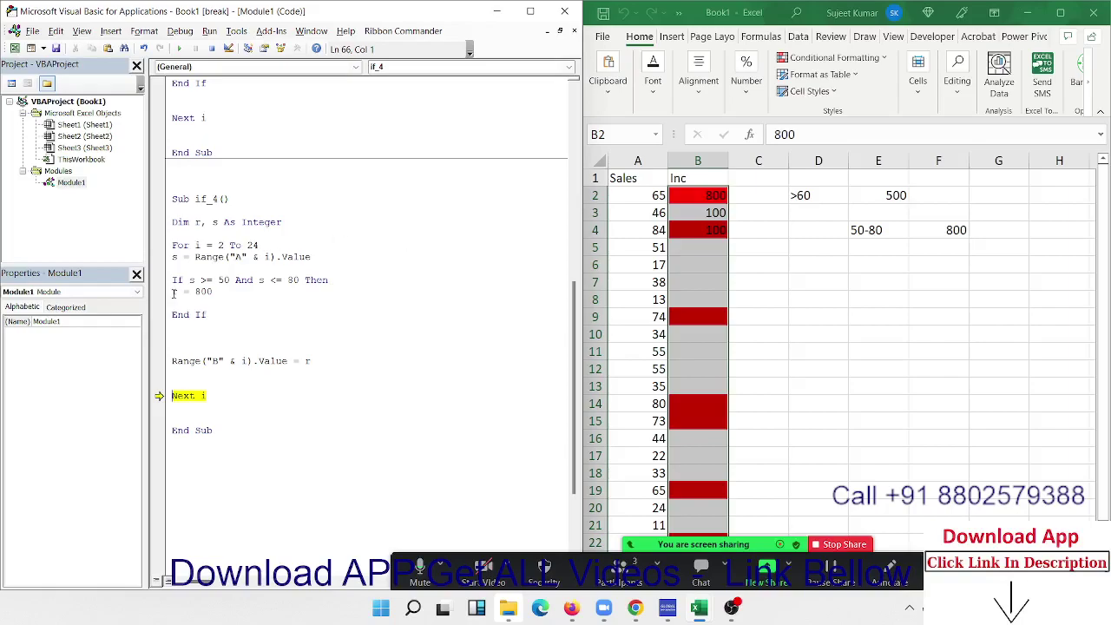
key(F8)
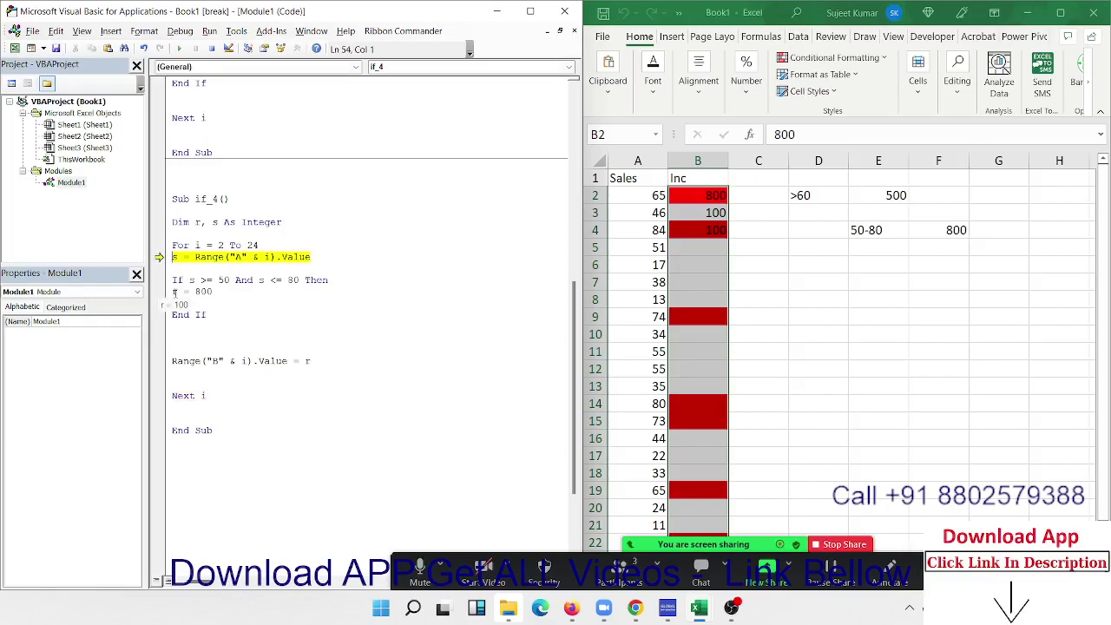
key(F8)
key(F8)
key(F8)
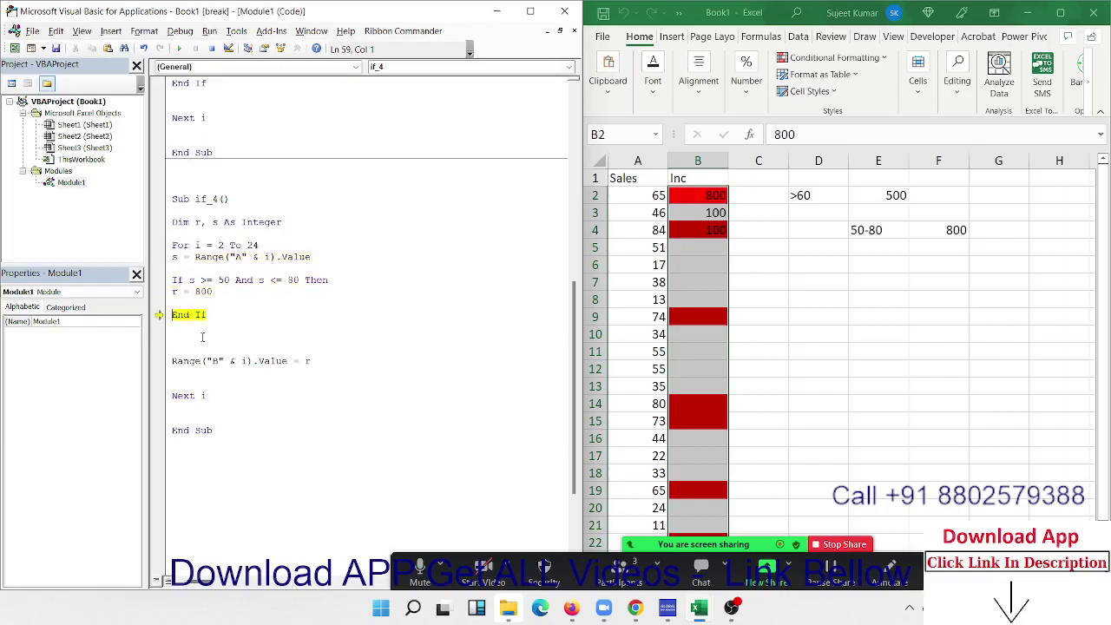
key(F8)
key(F8)
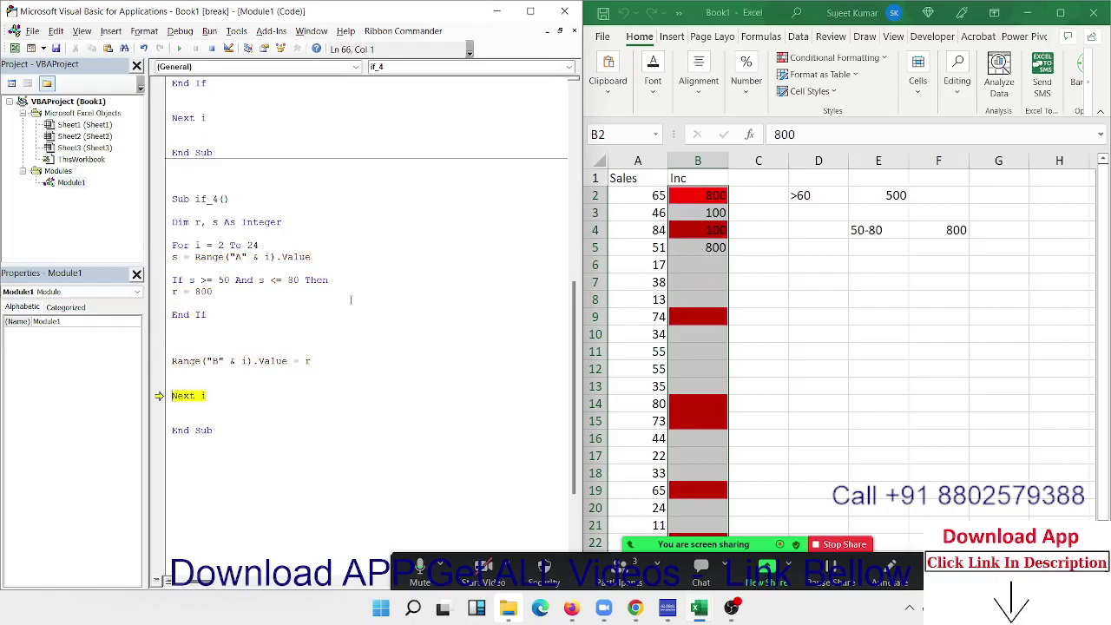
key(F8)
key(F8)
key(F8)
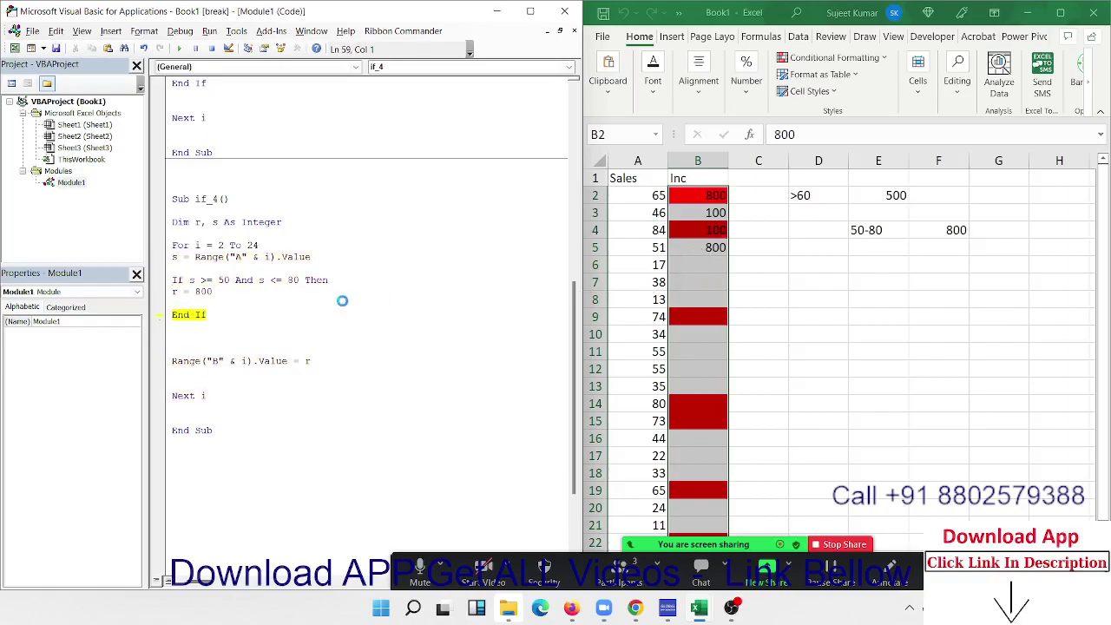
key(F8)
key(F8)
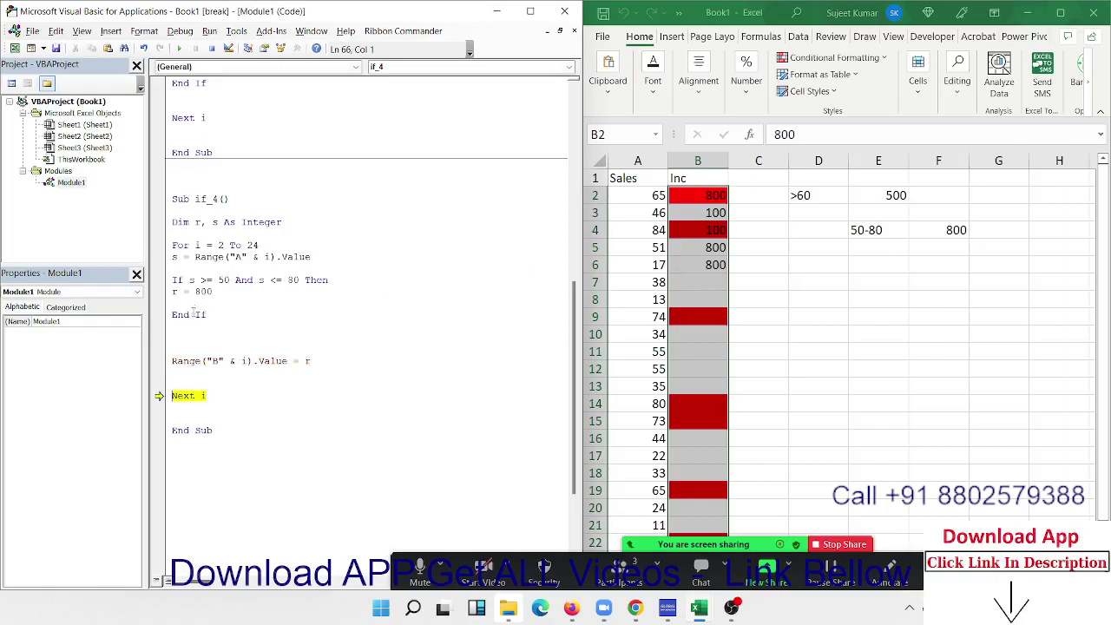
Step: Remove the blank line under r = 800 and add r = 0 below the Range line
click(177, 304)
key(Delete)
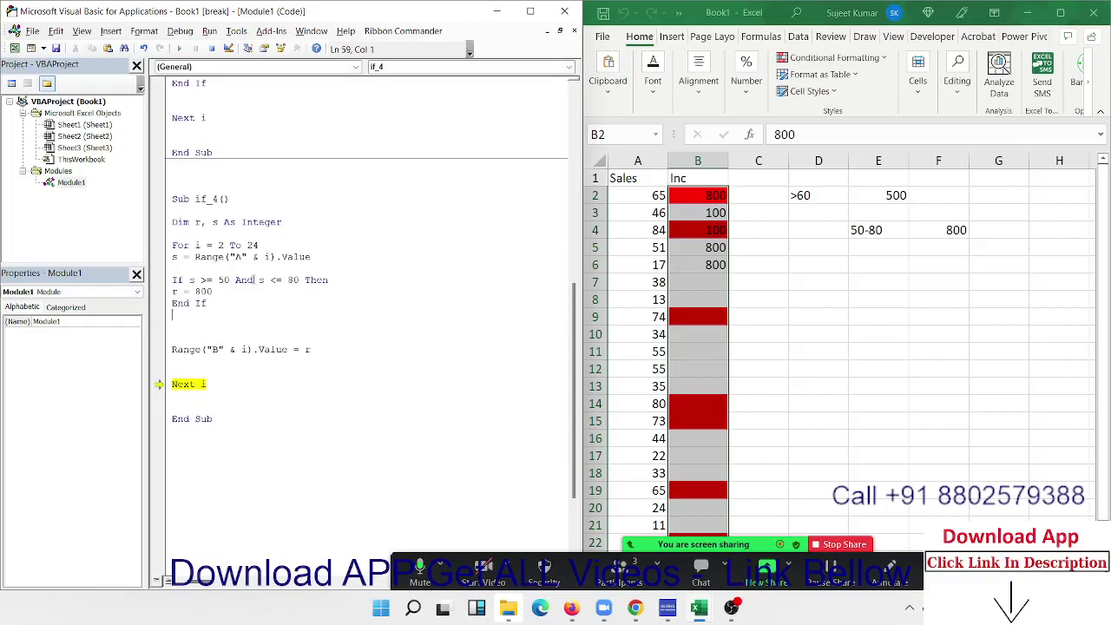
key(Down)
key(Down)
key(Down)
key(shift+End)
key(Down)
text(r=0)
click(263, 306)
Step: Run if_4 to completion, filling column B through row 22 with 800 or 0
click(181, 50)
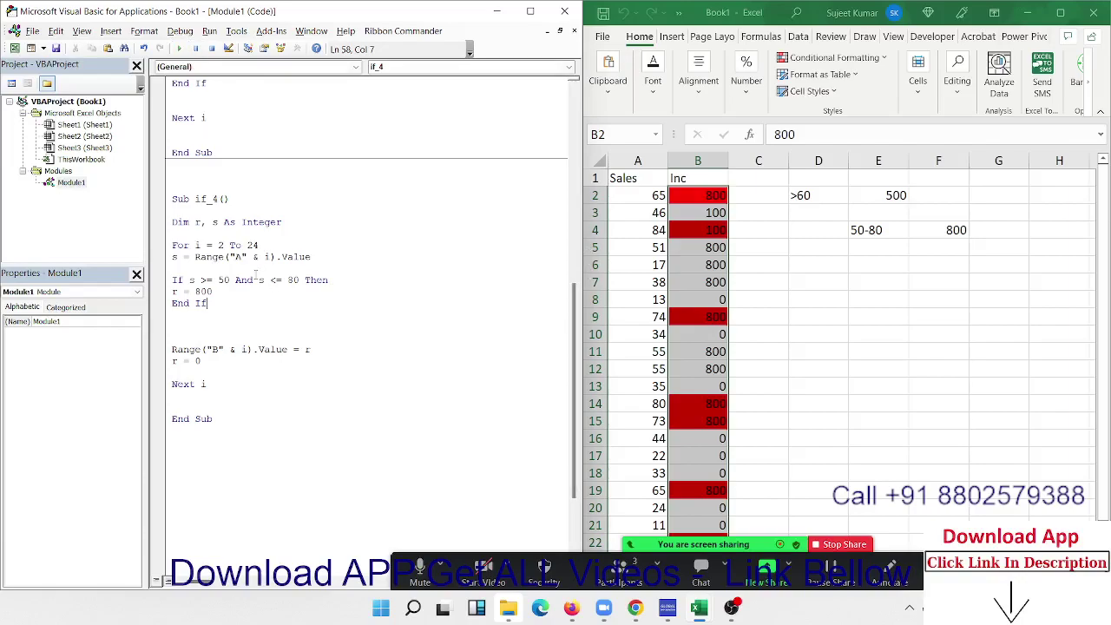
double_click(250, 279)
click(256, 449)
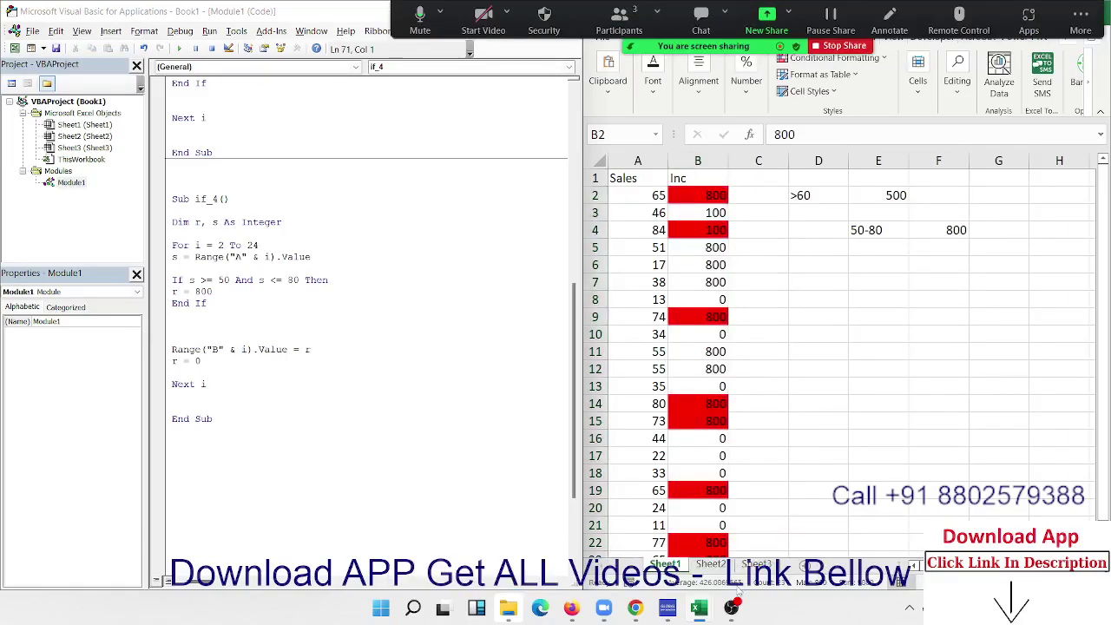
Step: On Sheet2, head A1 'Week' and fill column A with repeating weekdays starting from Sat
click(712, 564)
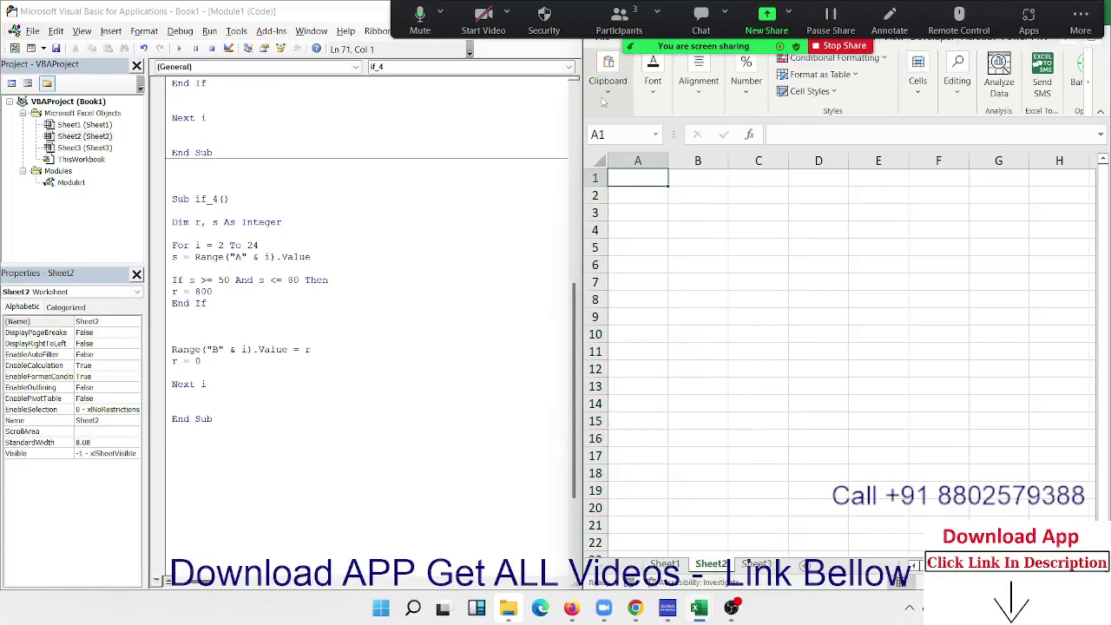
text(Wee)
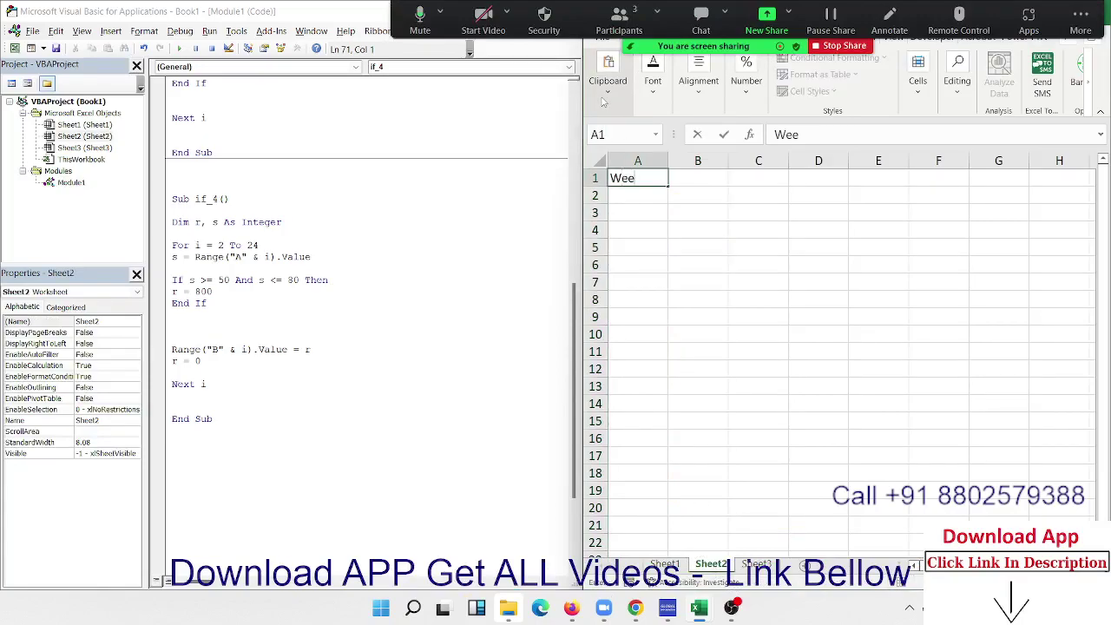
text(k_E)
text(nd)
key(BackSpace)
key(BackSpace)
key(BackSpace)
key(BackSpace)
key(Return)
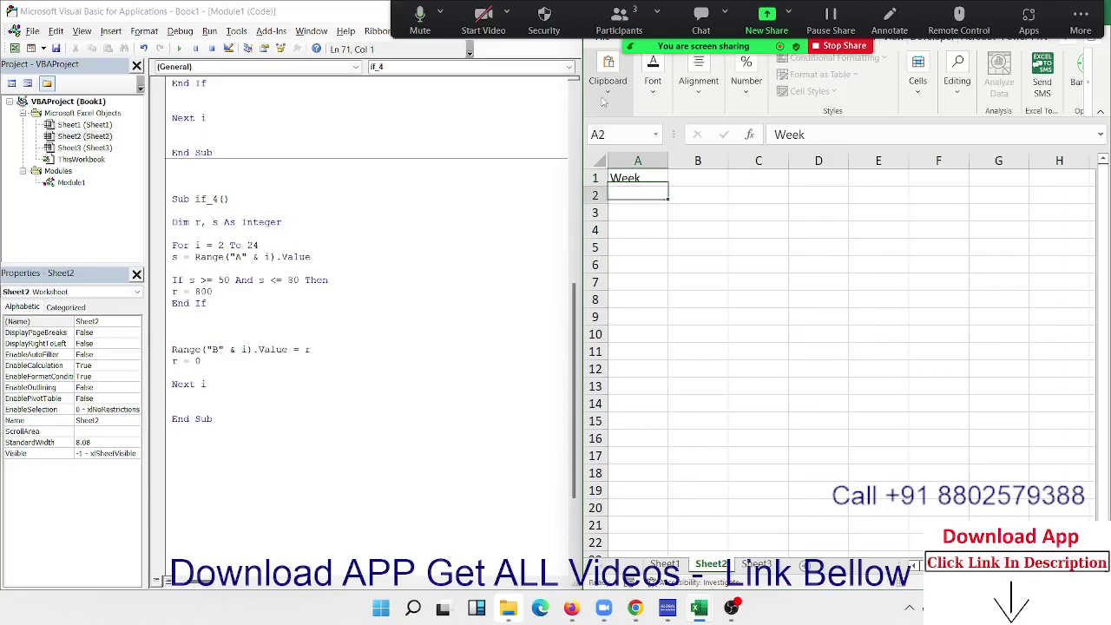
text(Sa)
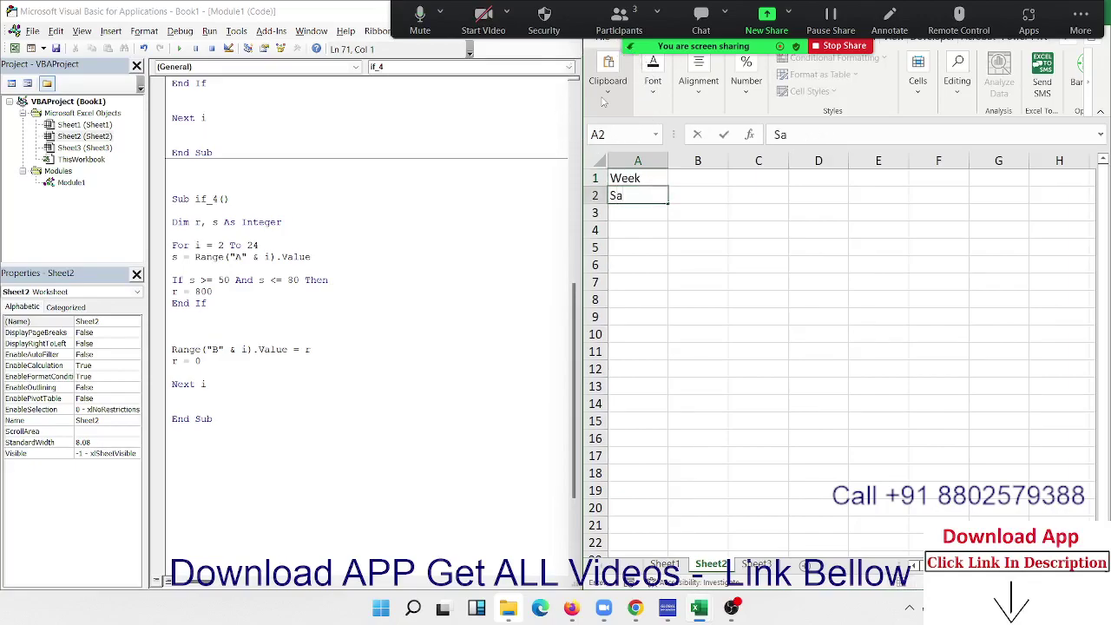
text(t)
key(Return)
click(634, 191)
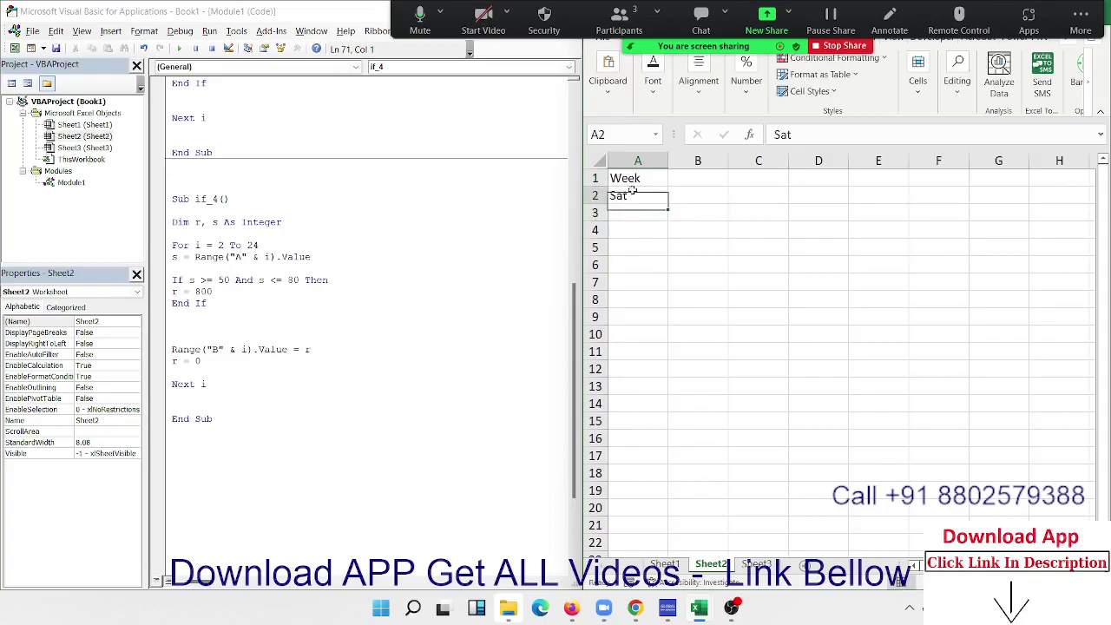
drag(667, 209, 659, 465)
Step: Enter 'office' as the header in cell B1
key(ctrl+Home)
key(Right)
key(shift+F10)
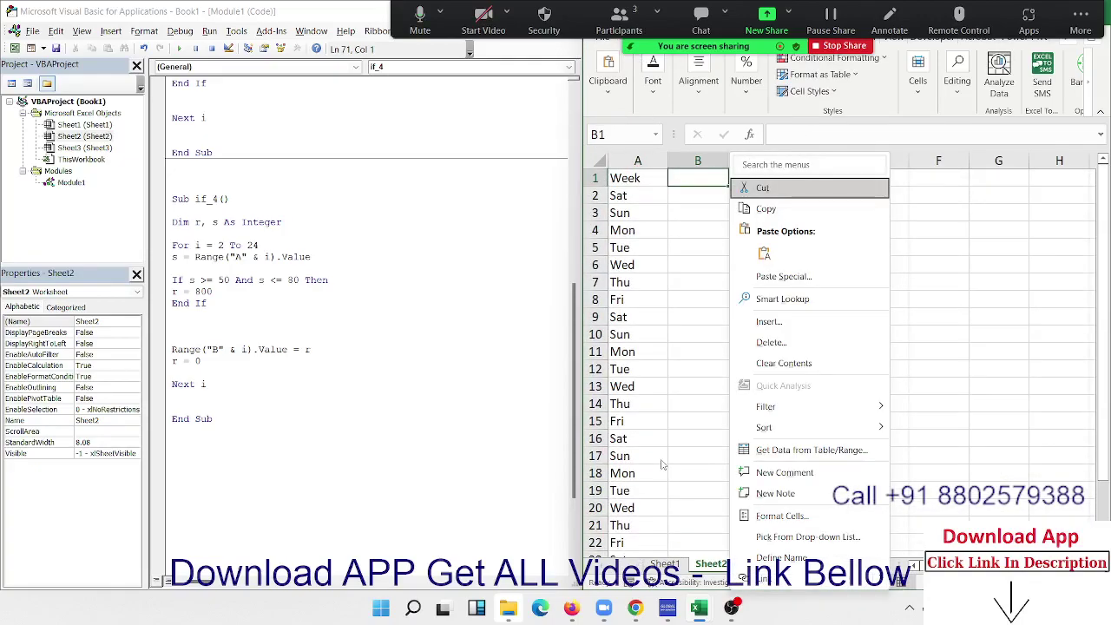
key(Escape)
key(ctrl+shift+f)
key(Escape)
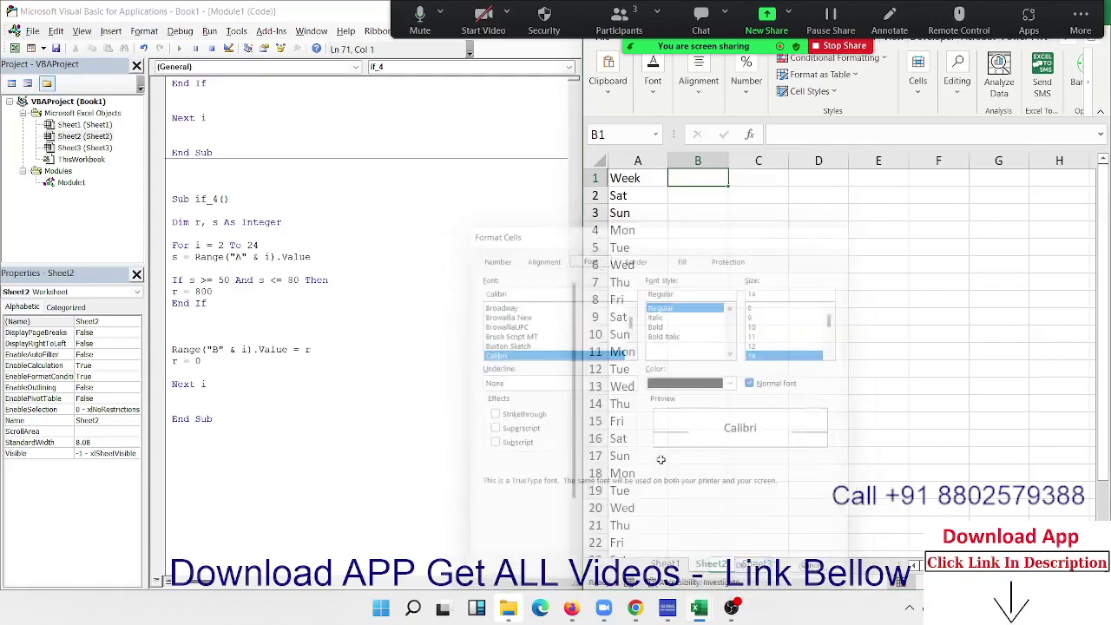
text(F)
key(BackSpace)
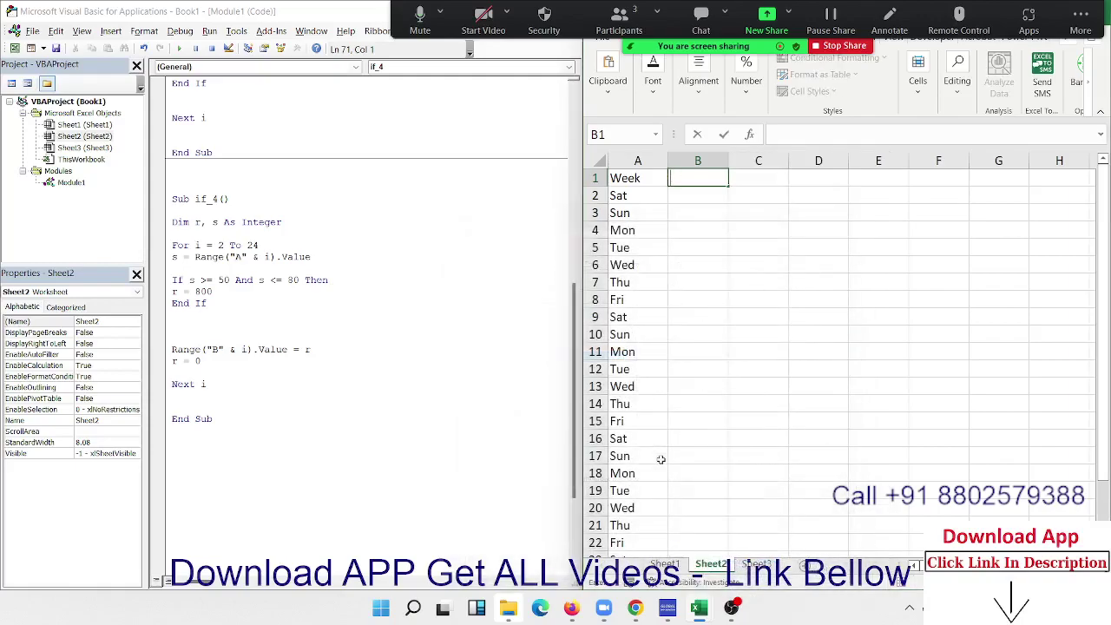
text(office)
key(Return)
Step: Build the key in D2:E3: Sat-Sun Off and Mon-Fri Open
key(Right)
key(Right)
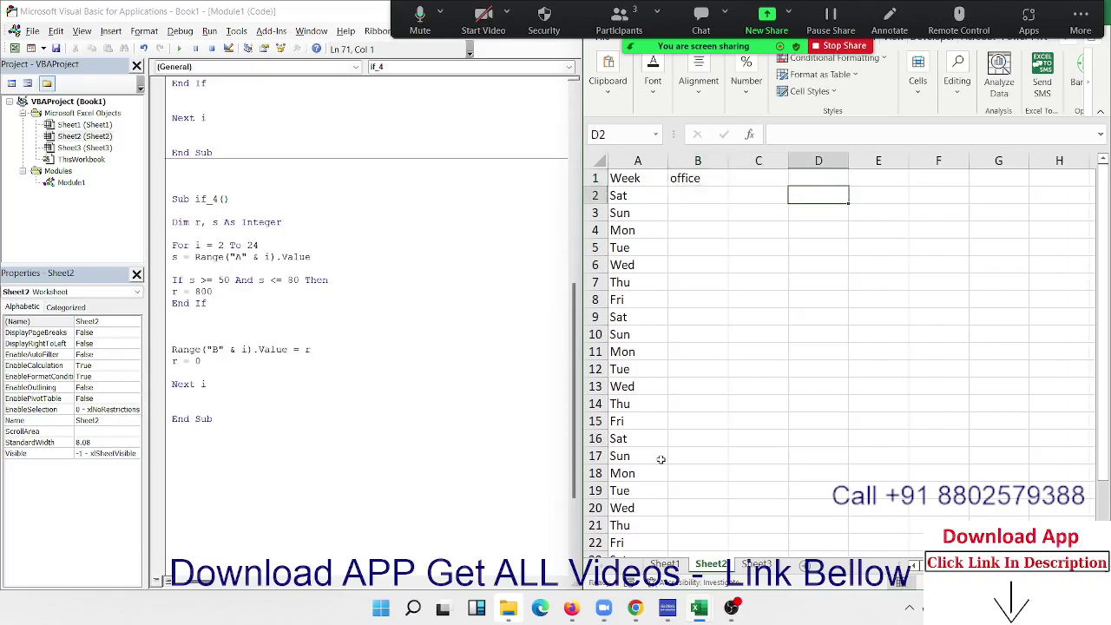
text(Sa-)
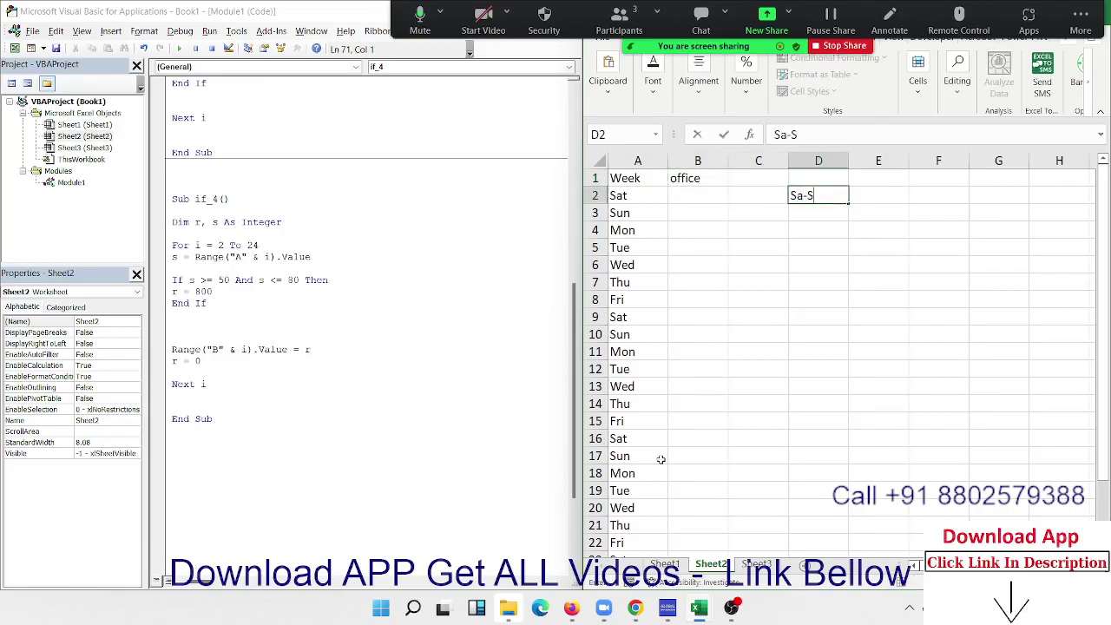
key(BackSpace)
text(t)
text(-Sun)
key(Tab)
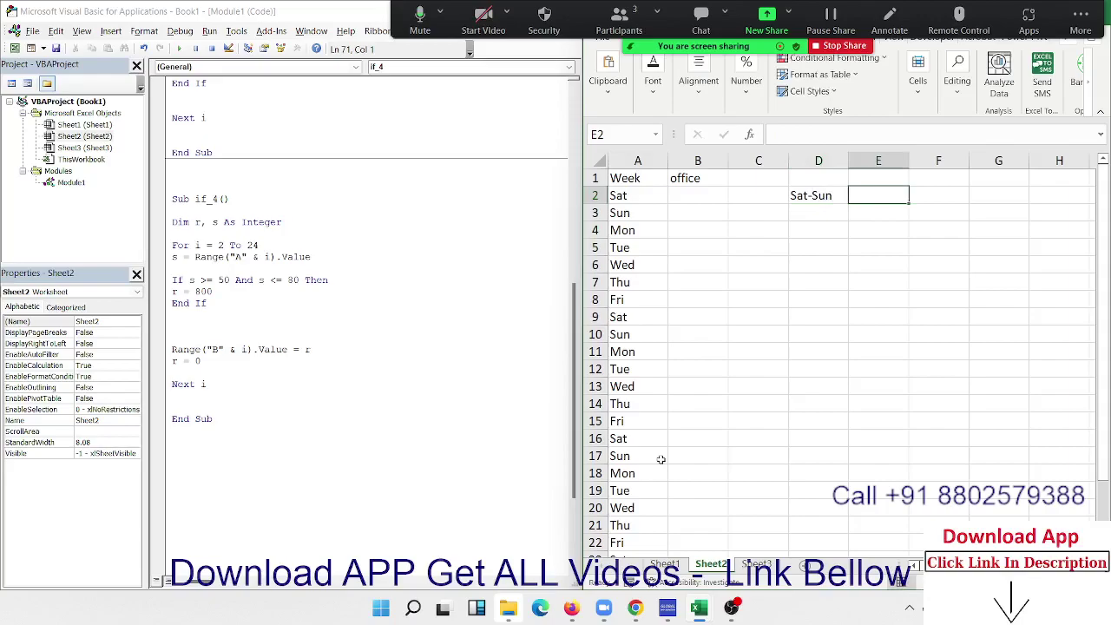
text(Off)
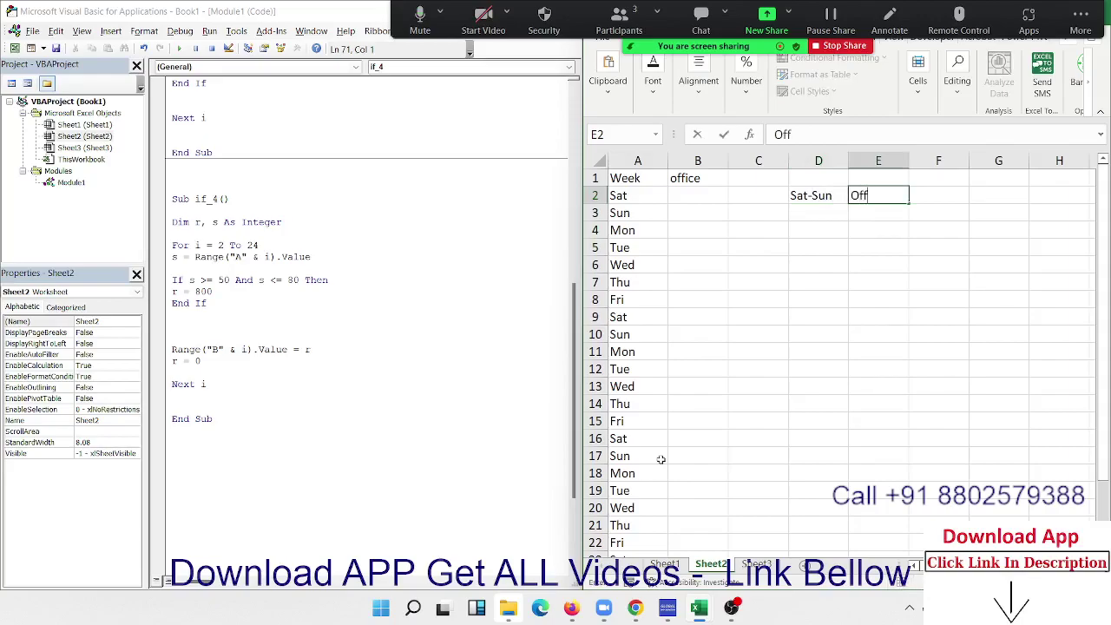
key(Return)
text(M)
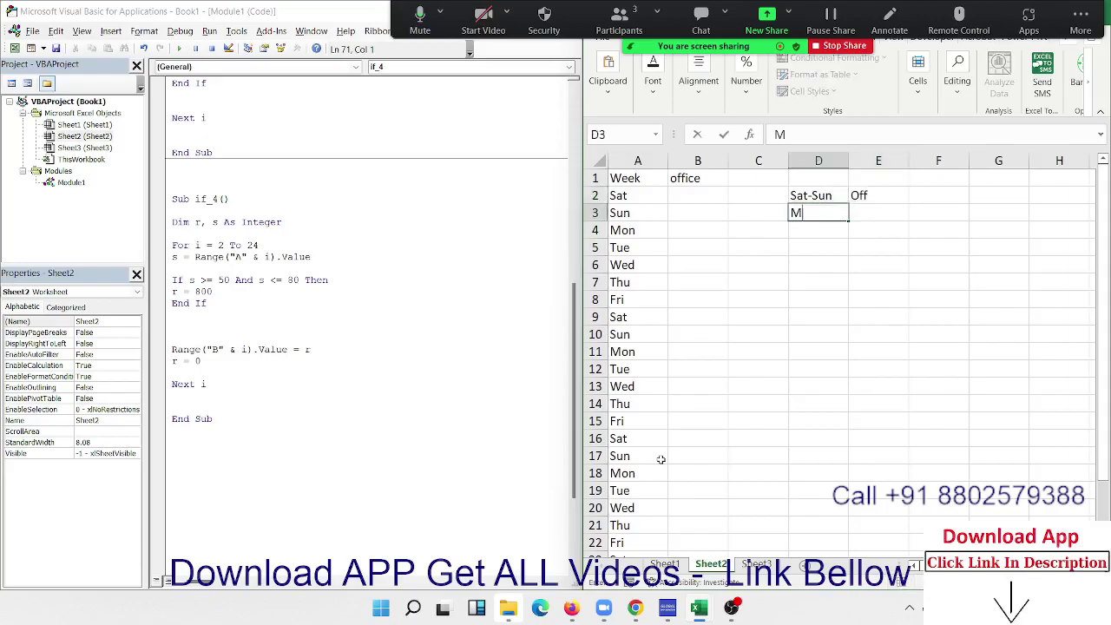
text(on-)
text(Fri)
key(Tab)
text(O)
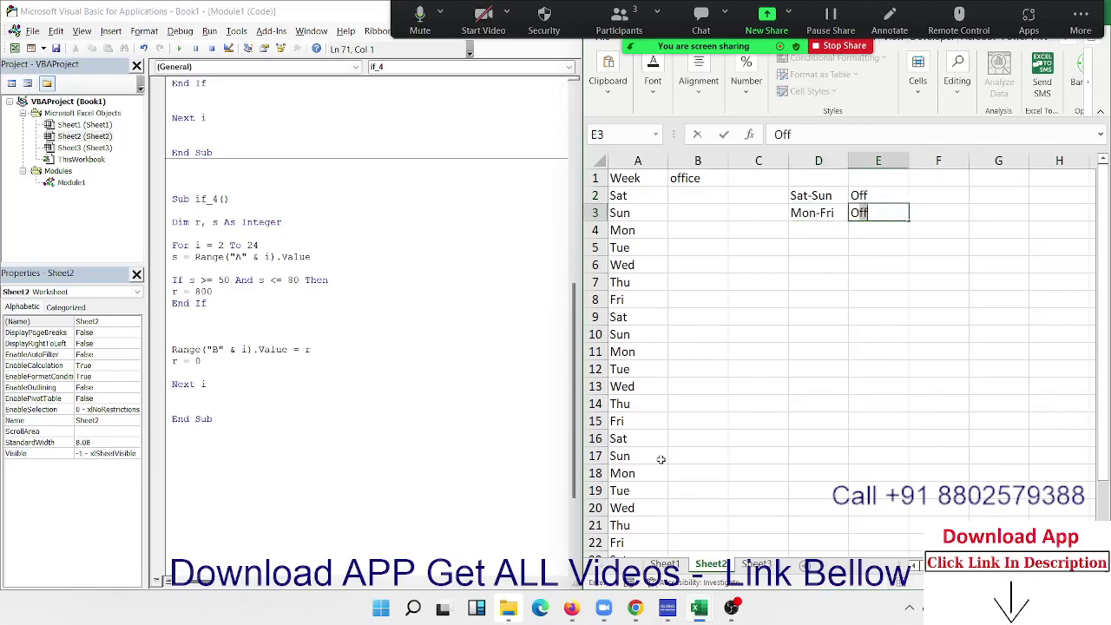
text(pen)
key(Return)
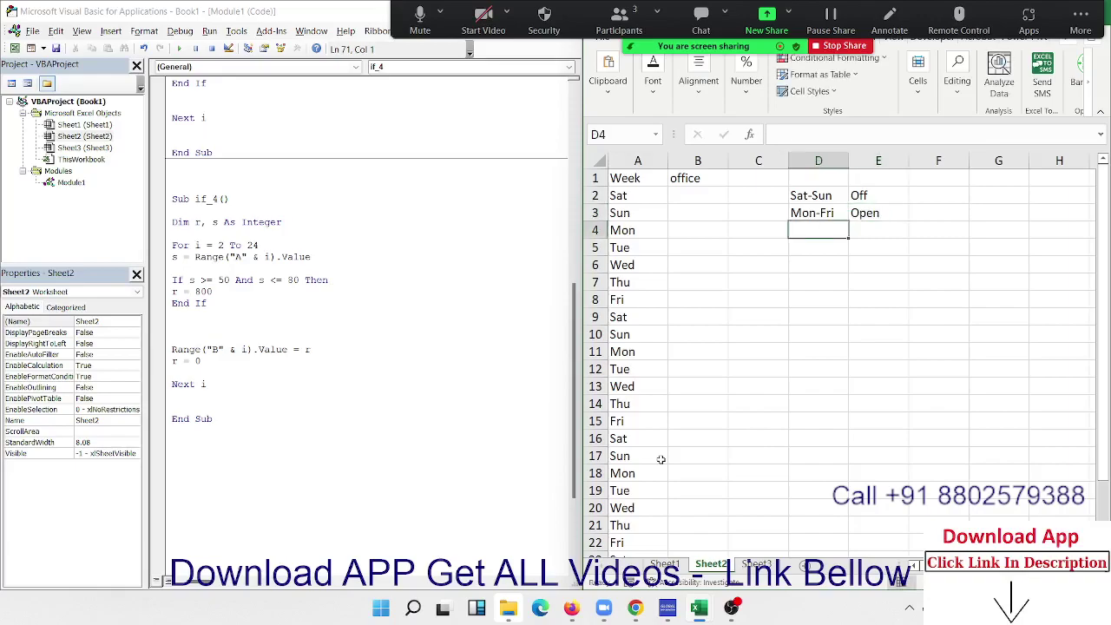
Step: Start a new Sub if_5() below the previous macro in Module1
click(244, 458)
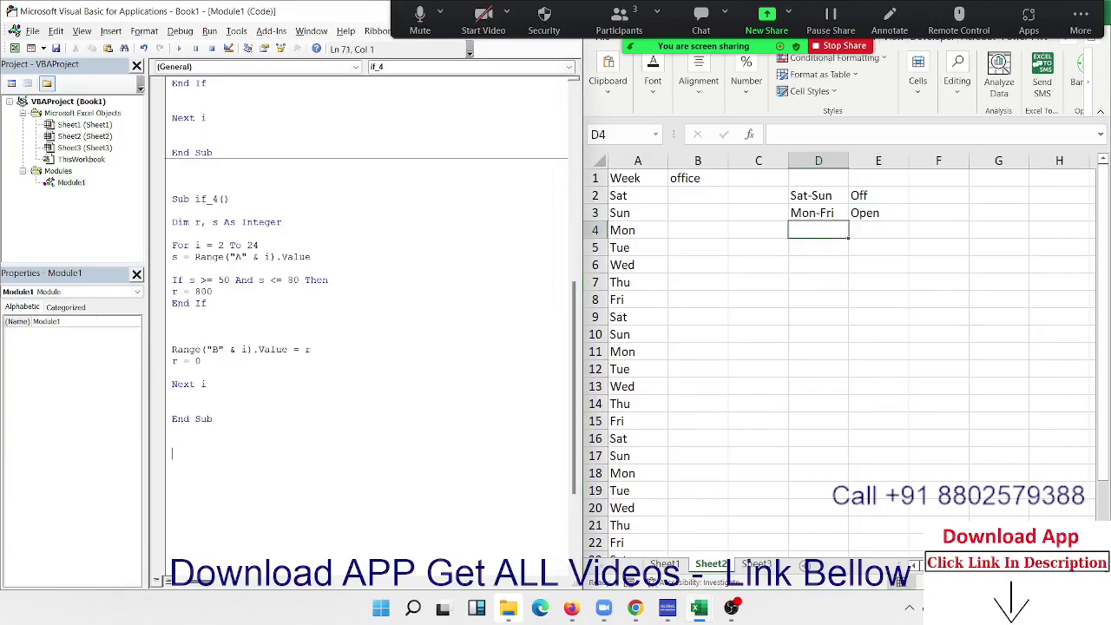
text(sub )
text(if_5)
text(()
key(Return)
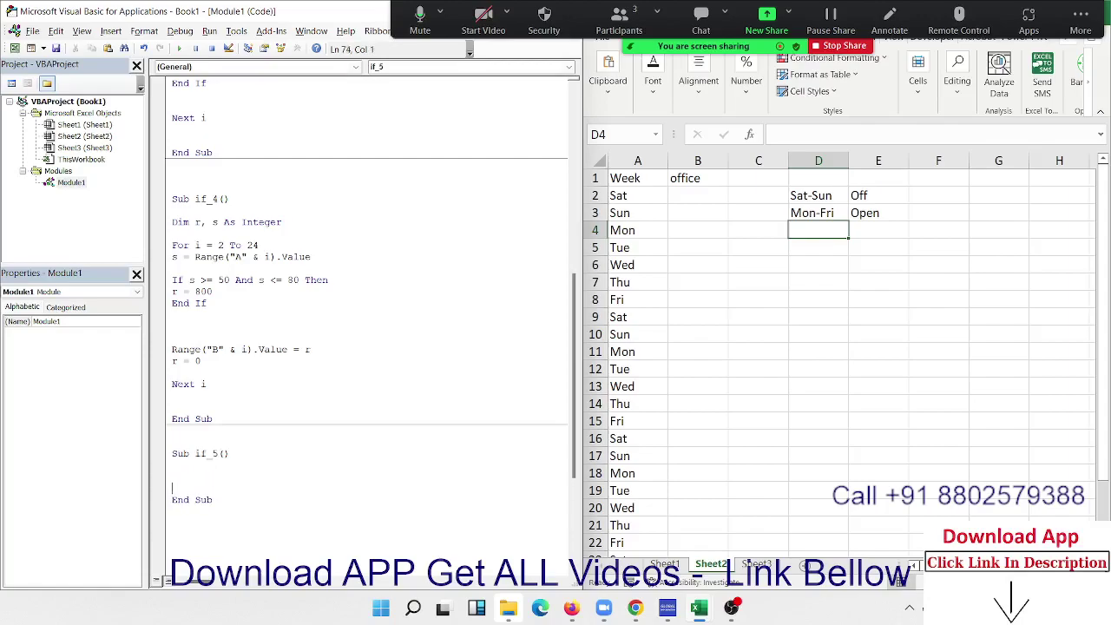
scroll(296, 491, down, 4)
key(Return)
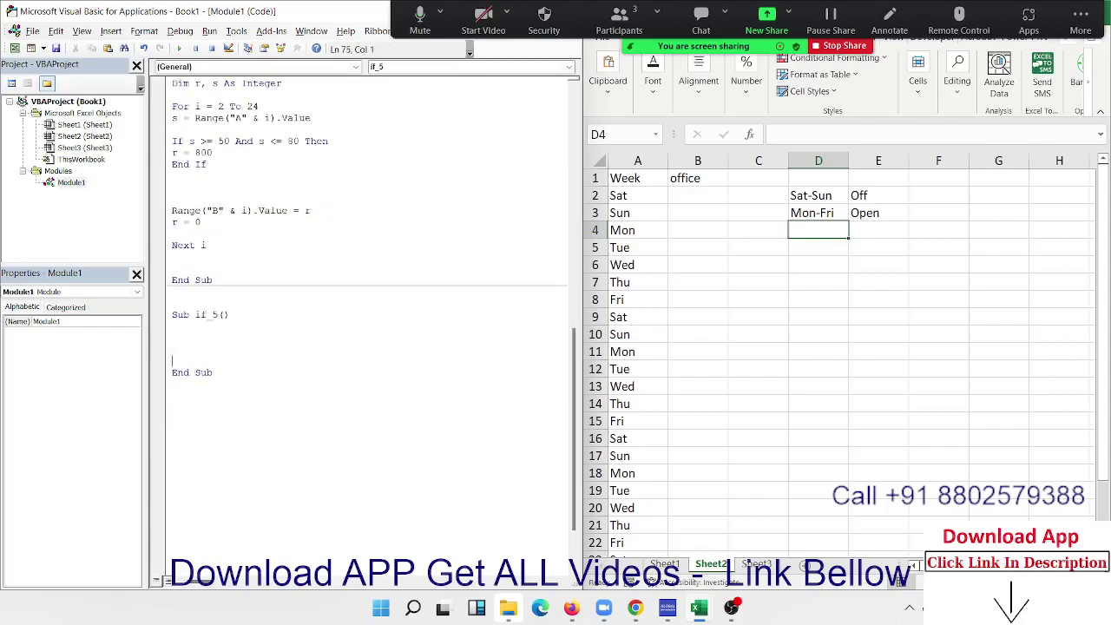
key(Up)
key(Up)
Step: Write the loop header For i = 2 To Range("A65000").End(xlUp).Row
text(if)
key(BackSpace)
key(BackSpace)
key(BackSpace)
text(for )
text(i = 2)
key(alt+space)
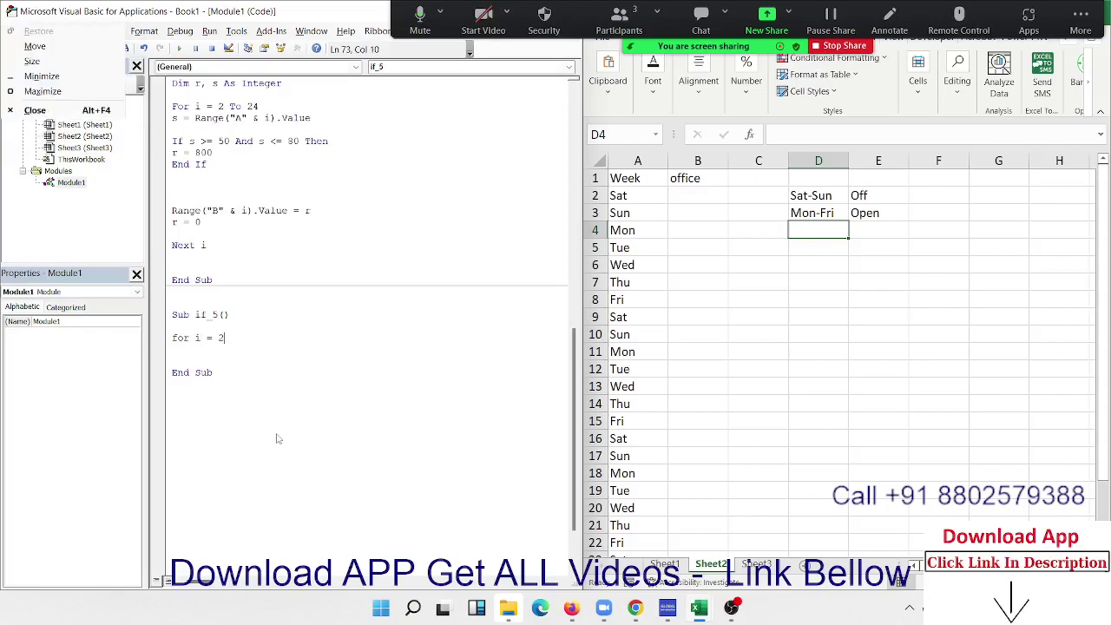
click(280, 384)
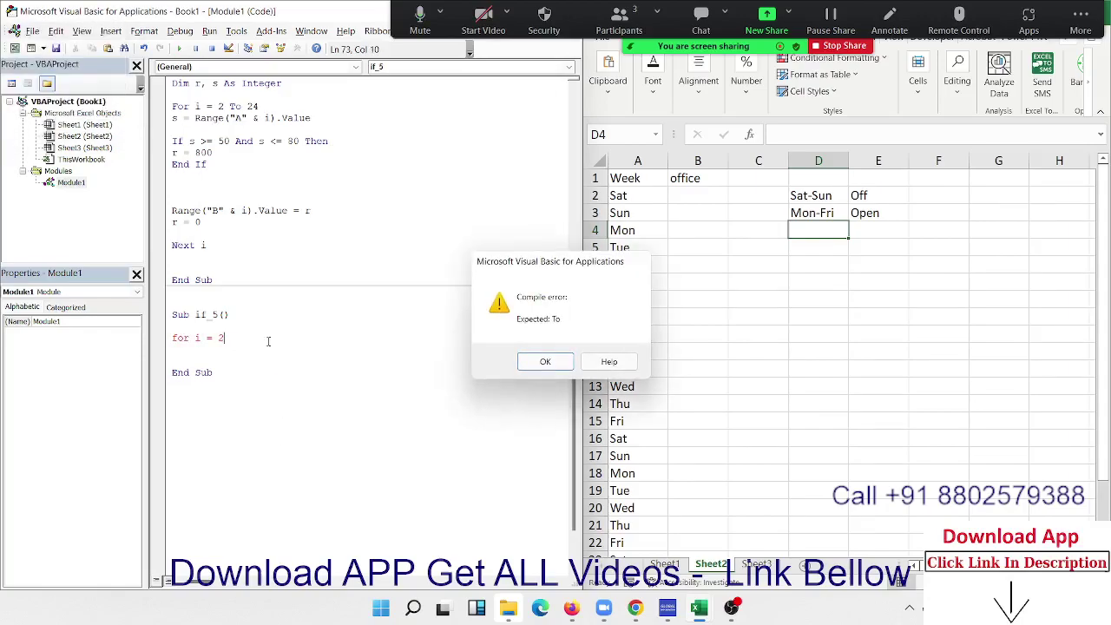
key(Return)
text(to )
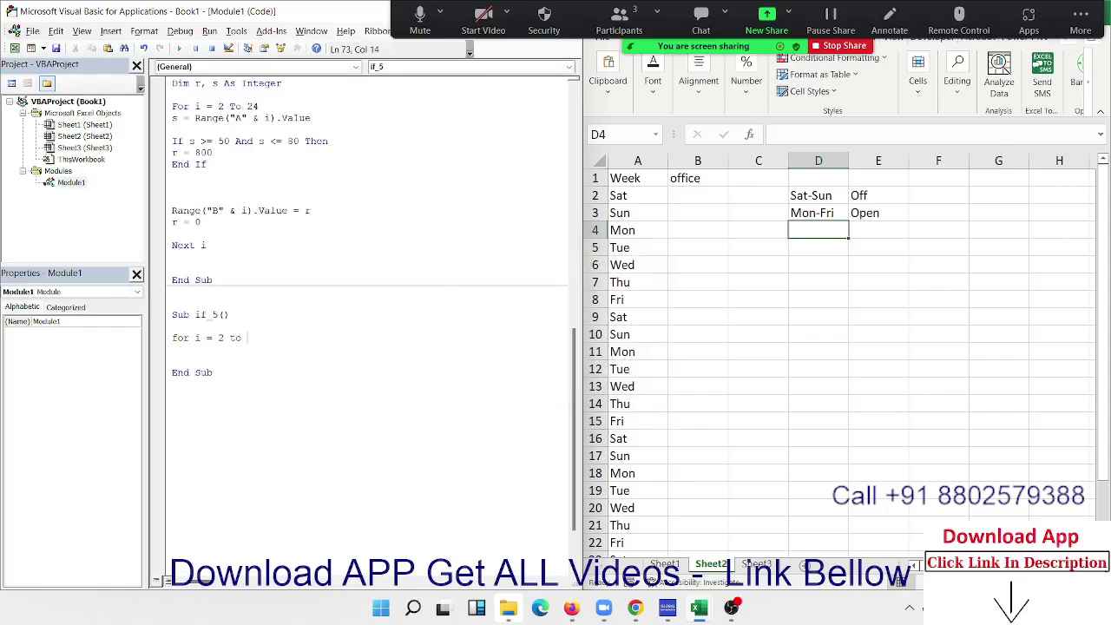
text(range()
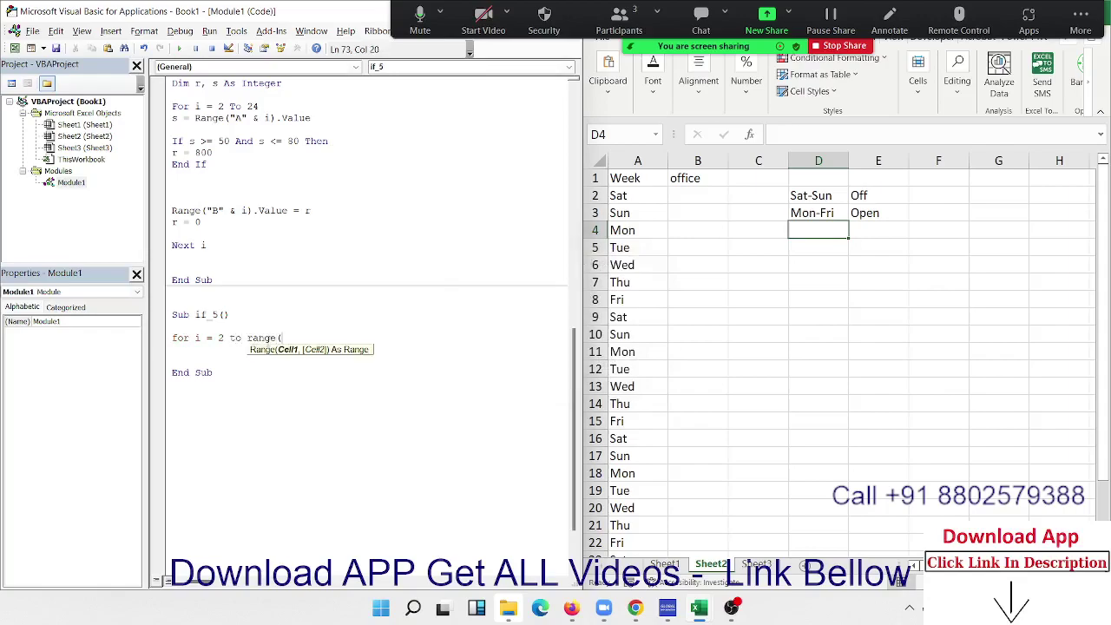
text("A6500)
text(0").end)
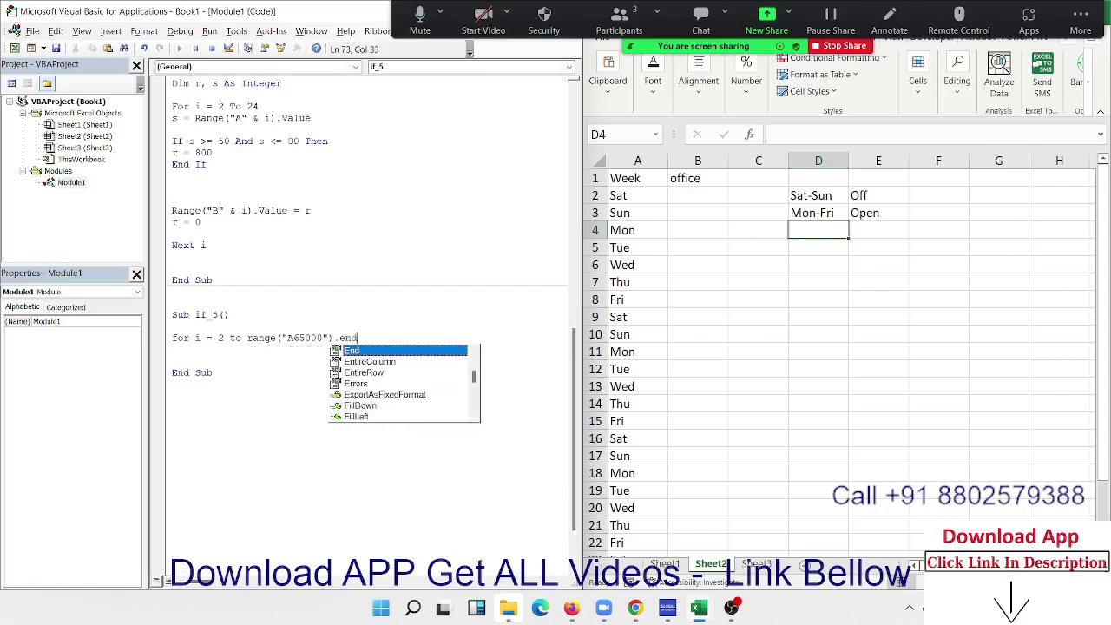
key(Tab)
text((xlUp)
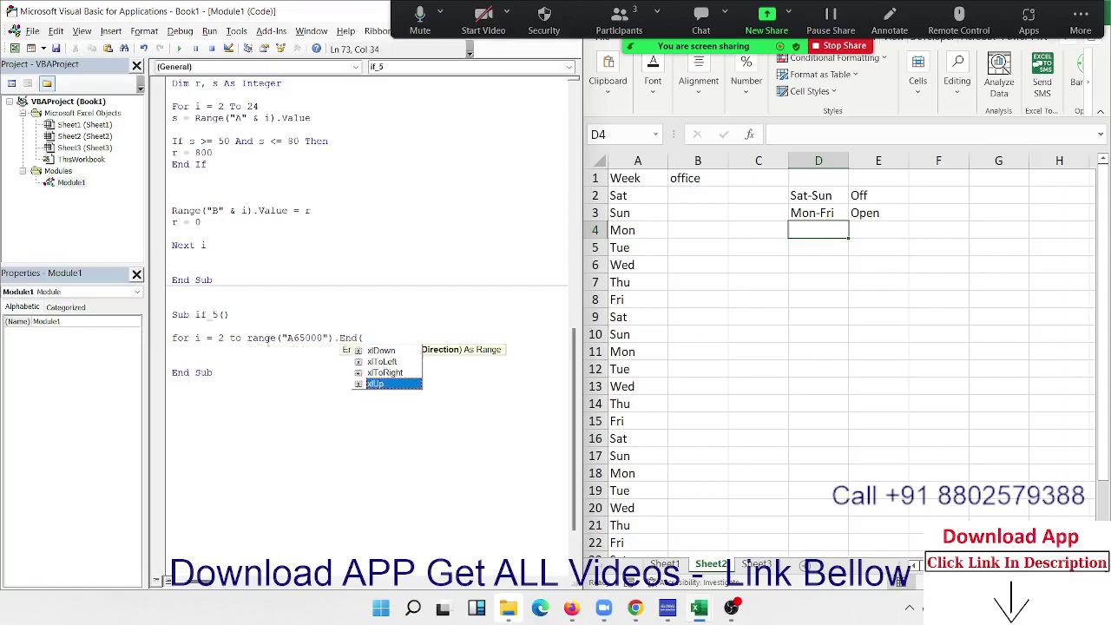
key(Tab)
text().)
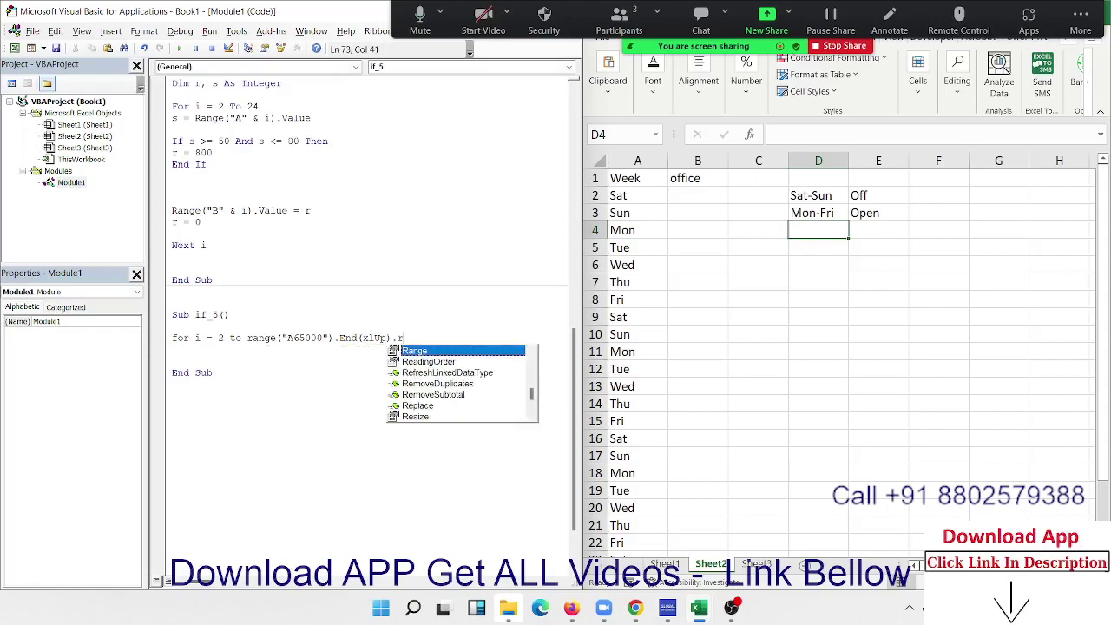
text(row)
key(Tab)
key(Return)
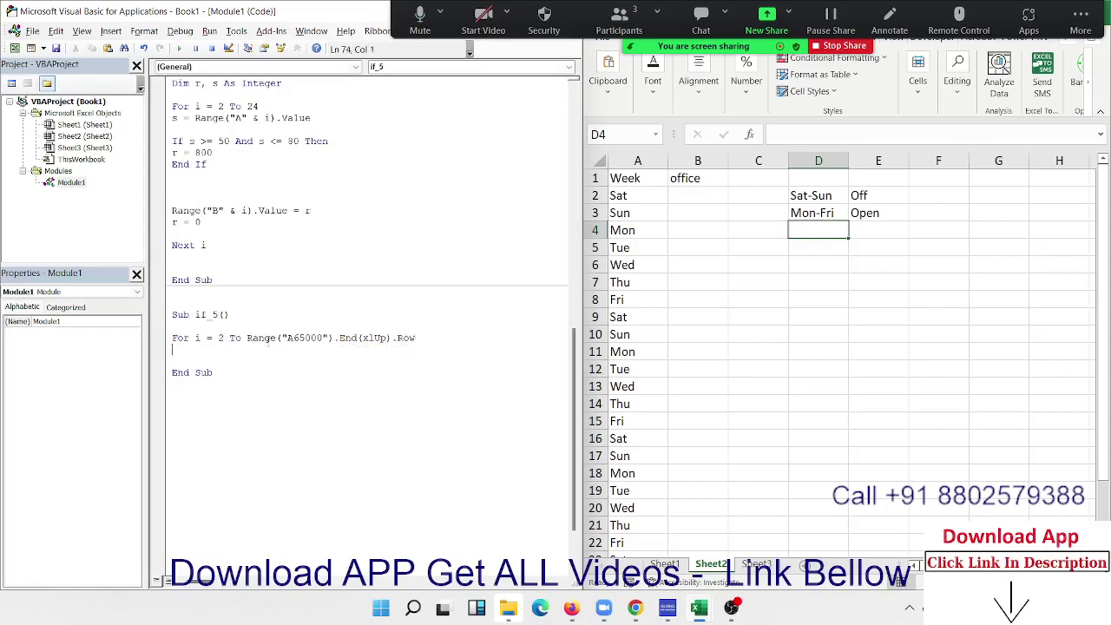
Step: Close the loop with Next i, leaving blank lines for the body
key(Return)
key(Return)
key(Return)
text(next )
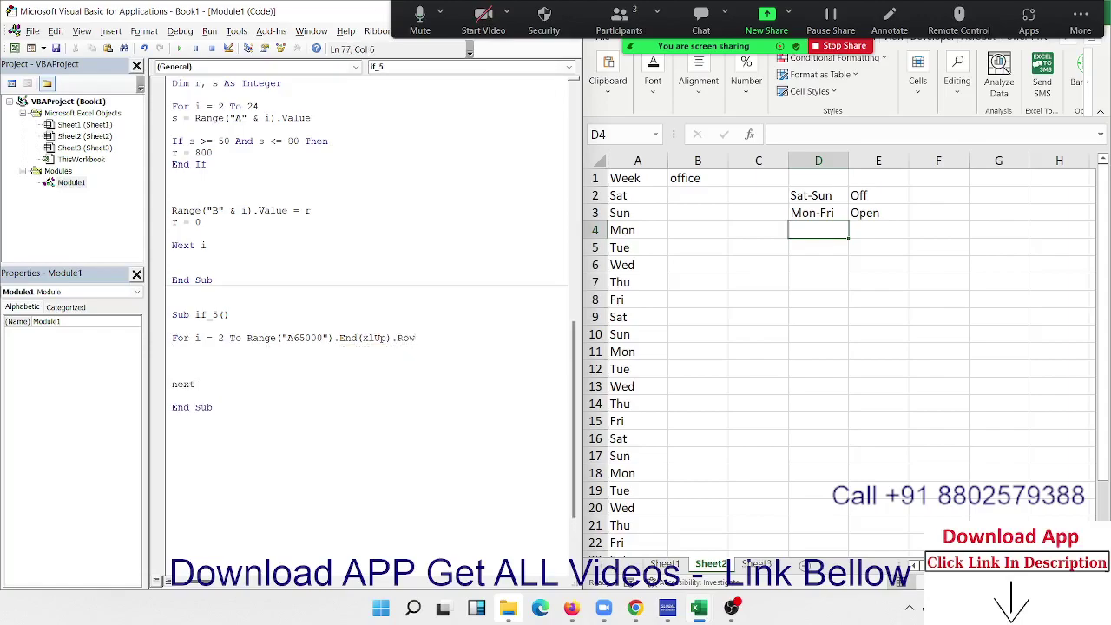
text(i)
key(Up)
key(Up)
key(Return)
key(Return)
key(Up)
key(Up)
Step: Declare d As String, read Range("A" & i).Value into d, and test If d = "Sat" Or d = "Sun"
key(Up)
key(Up)
key(Up)
key(Return)
key(Up)
text(di)
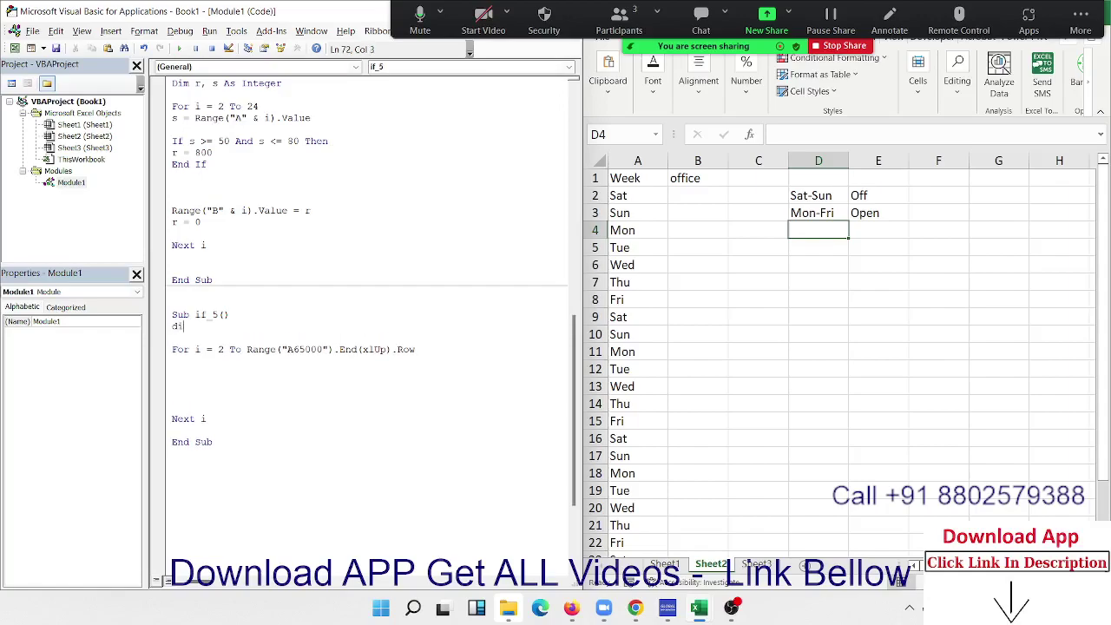
text(m )
text(d as st)
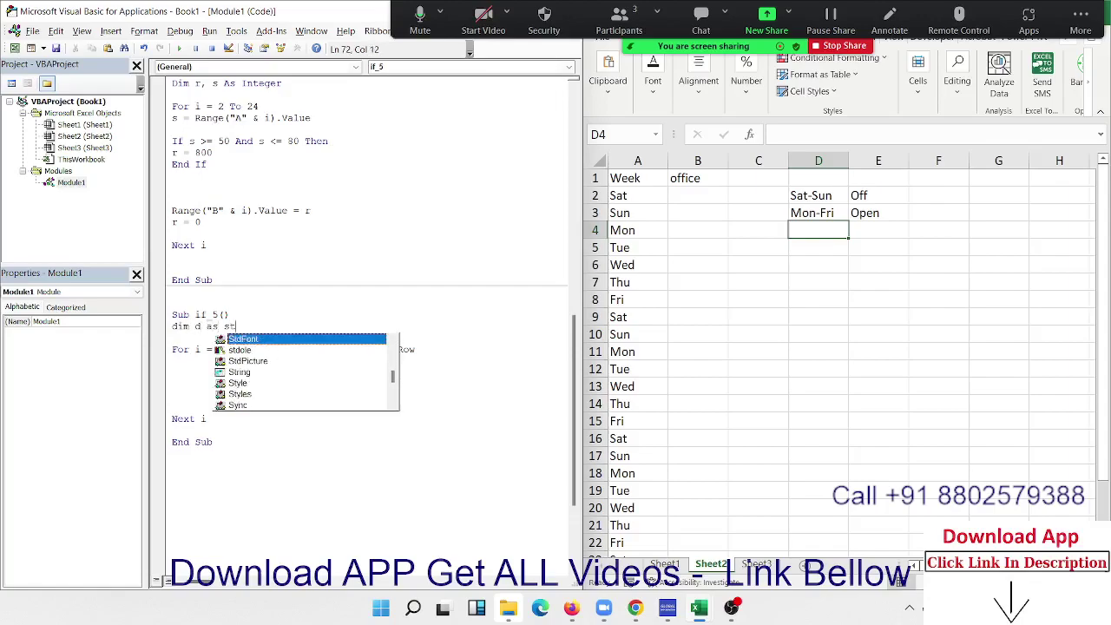
text(r)
key(Tab)
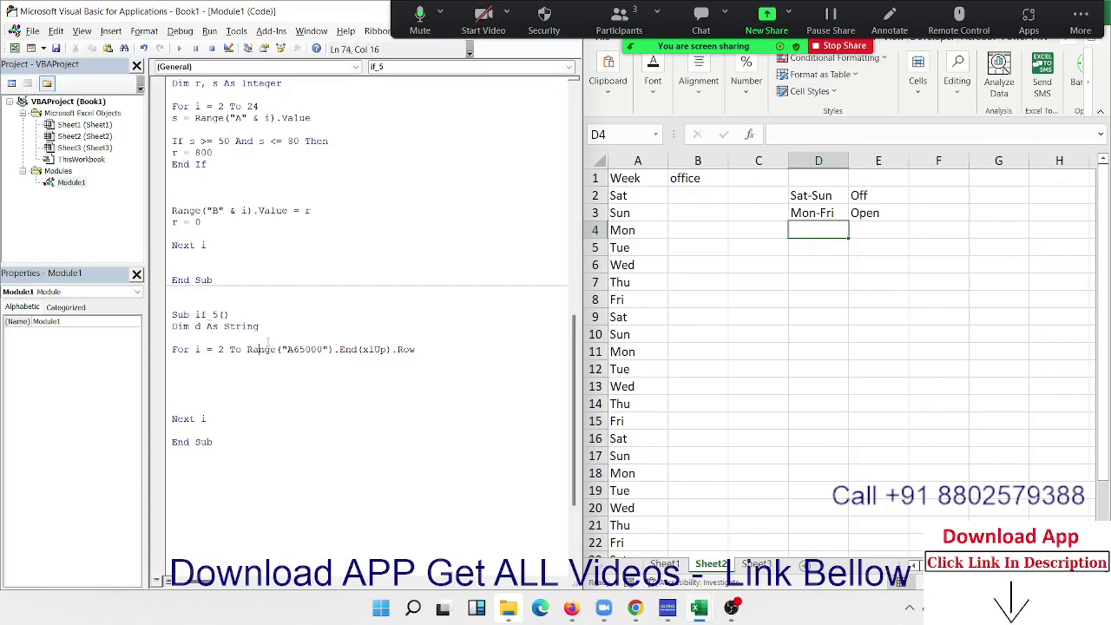
key(Down)
key(Down)
text(d=ran)
text(ge(")
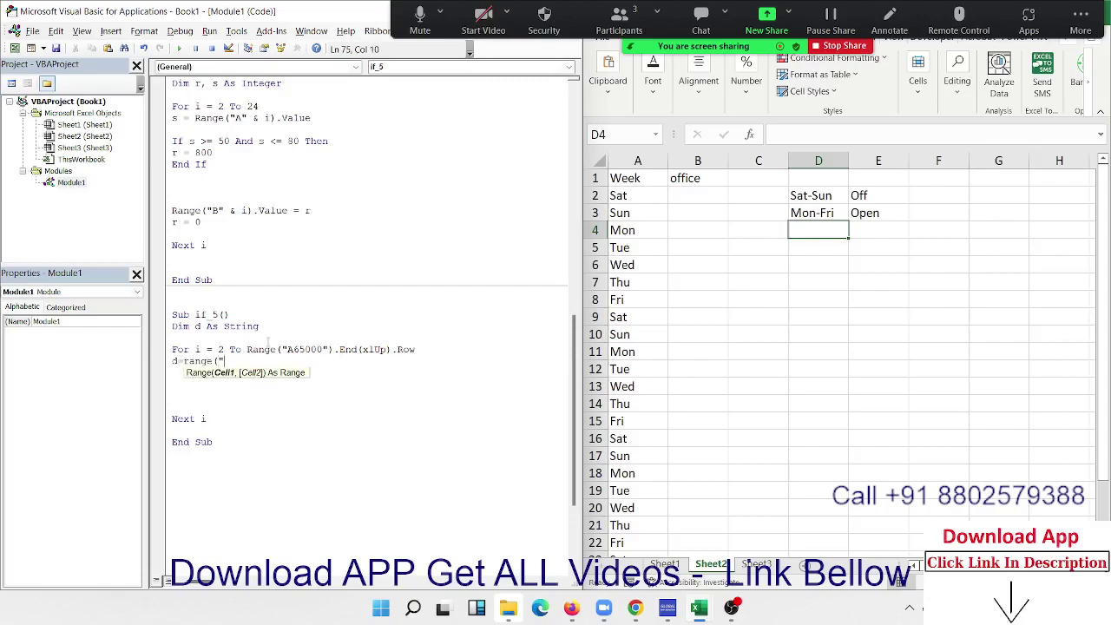
text(A" )
text(& i)
text().Value)
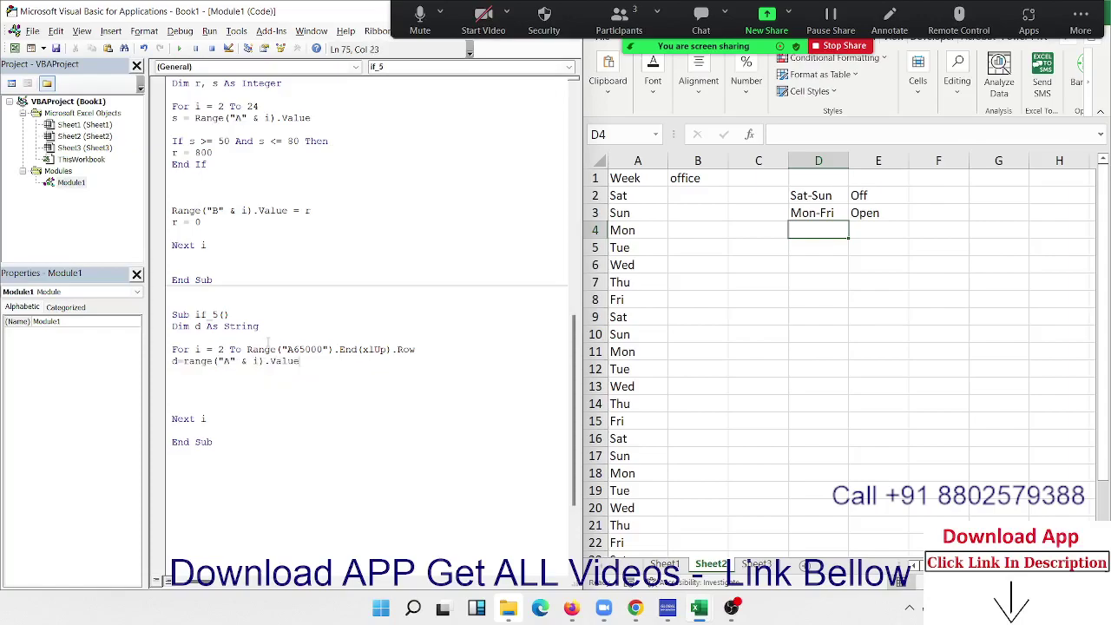
key(Return)
key(Return)
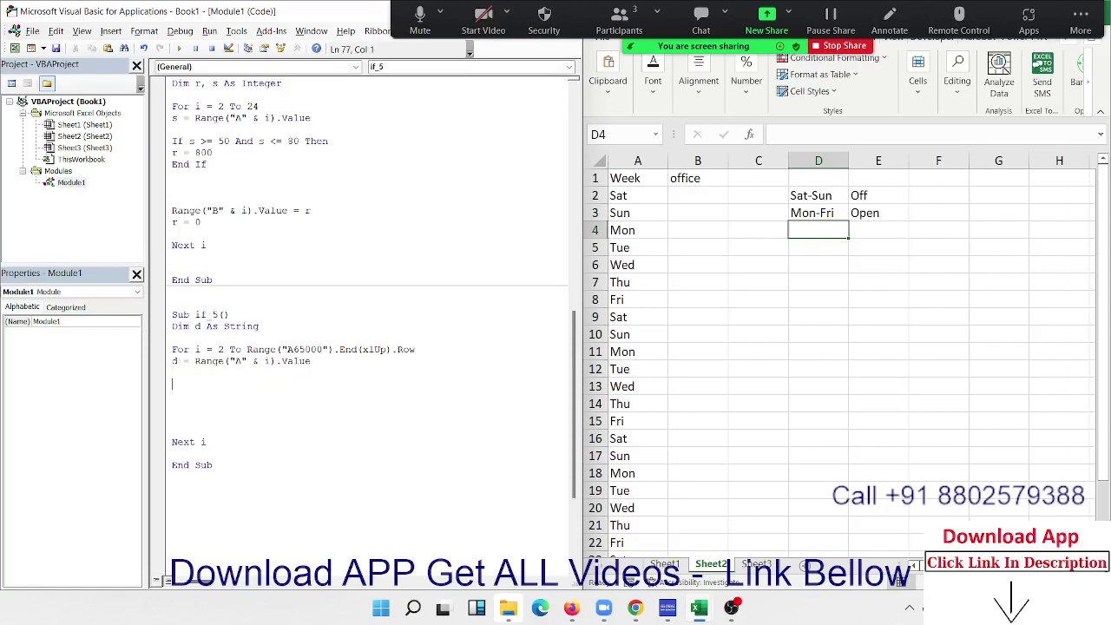
text(if d)
text(=")
text(Sat" )
text(or )
text(d)
text(=")
text(S)
text(un")
Step: Complete the If with Then and set Range("B" & i).Value = "Off"
text(t)
text(hen)
key(Return)
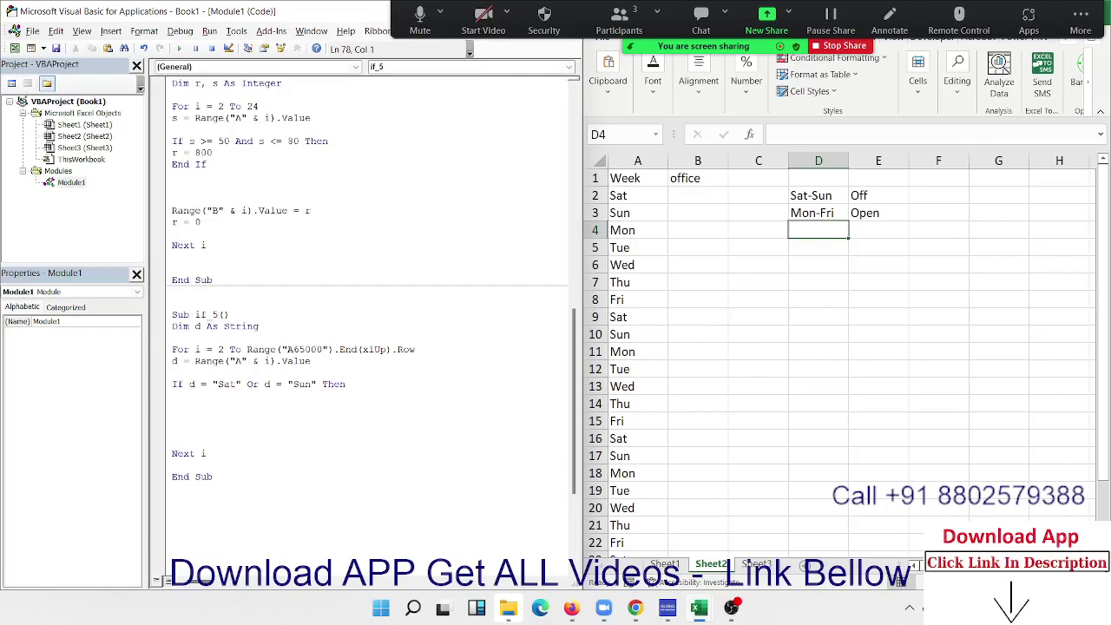
text(range)
text(("B" )
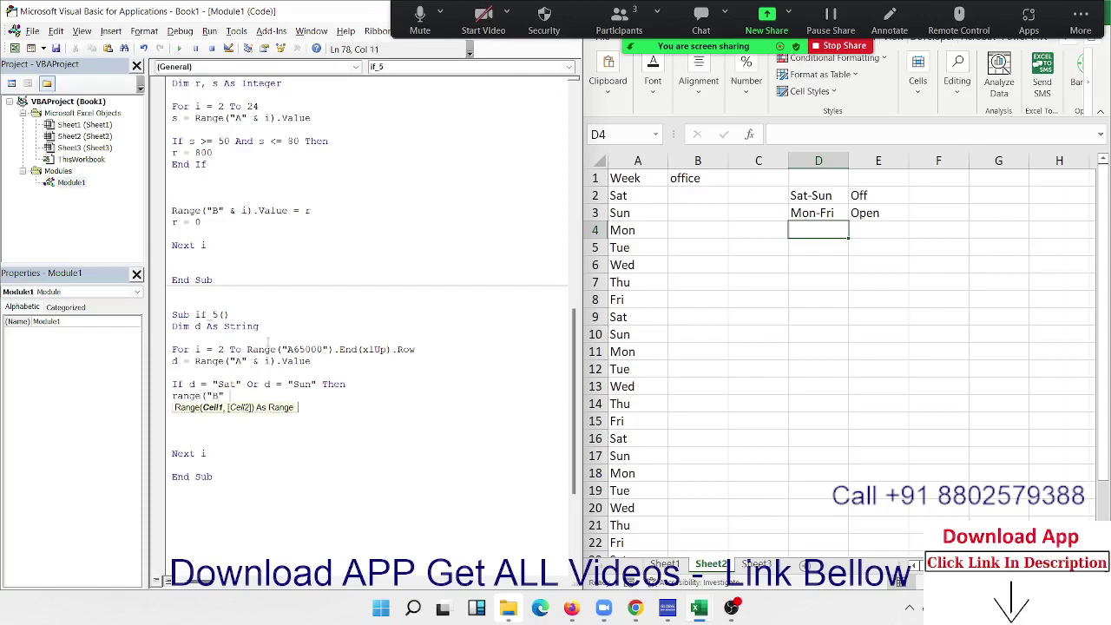
text(&i))
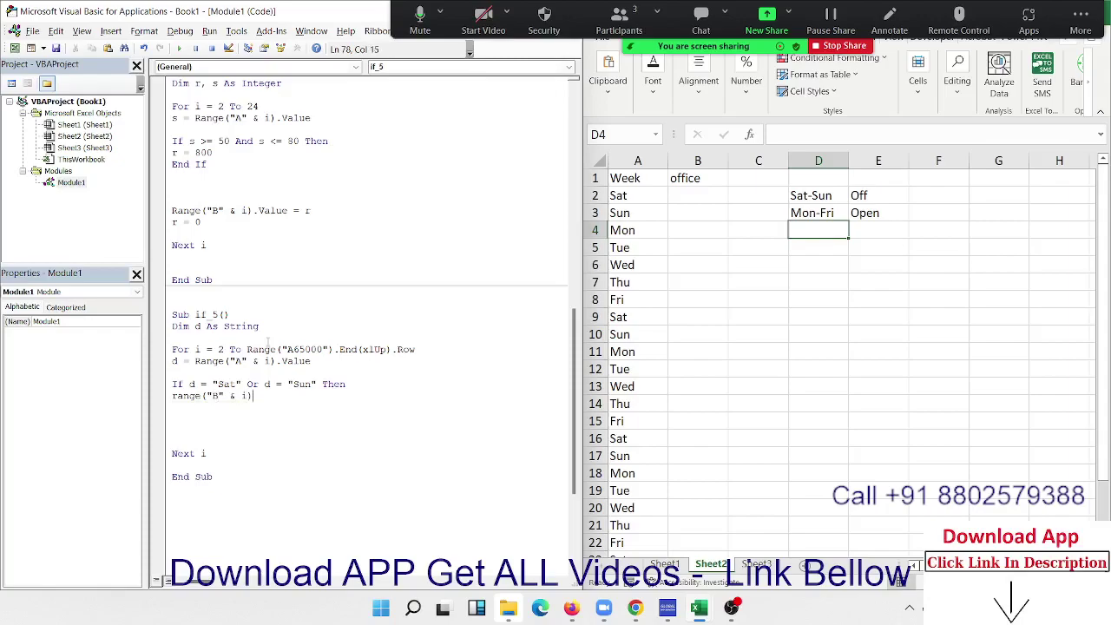
text(.valu)
key(Tab)
text(=")
text(Off)
key(Return)
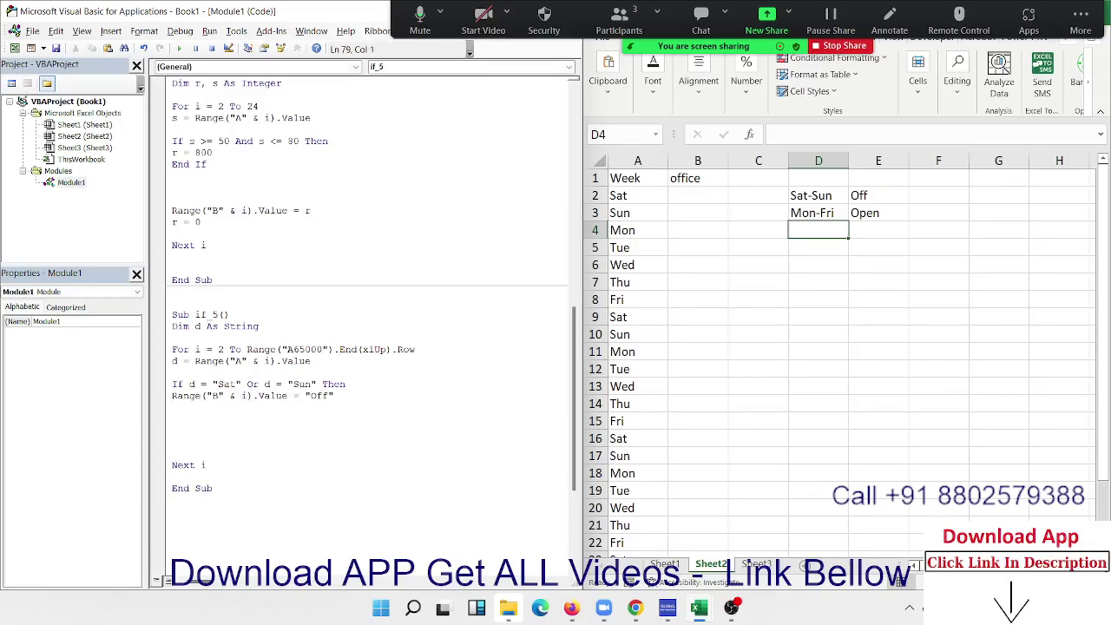
Step: Add an Else branch setting column B to "Open" and close the block with End If
text(Else)
key(Return)
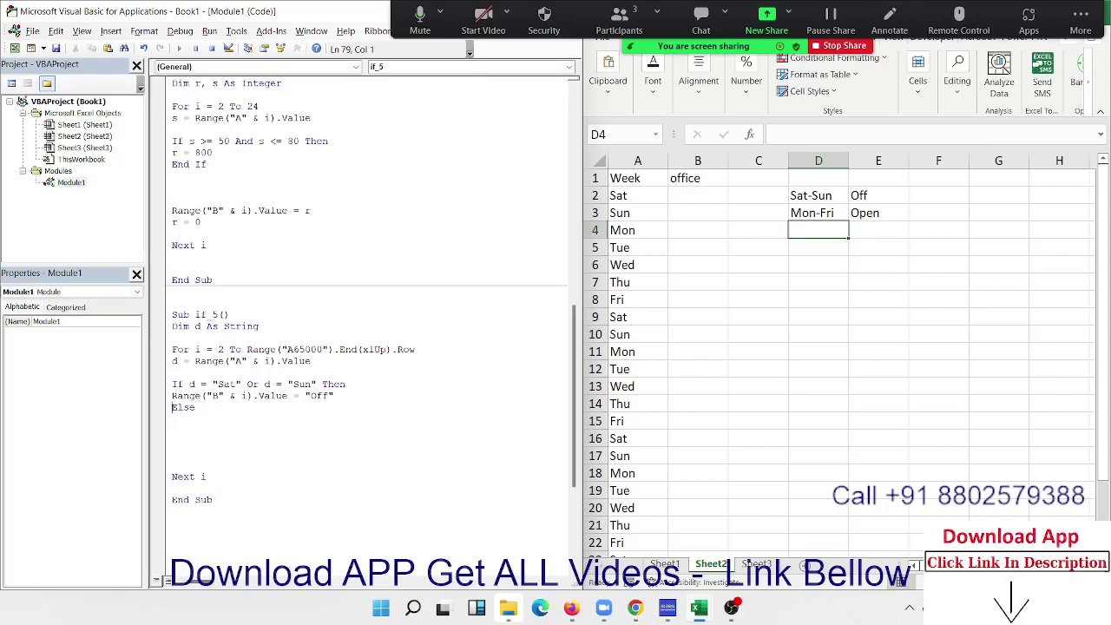
key(Up)
key(Down)
text(Range("B" & i).Value = "Off")
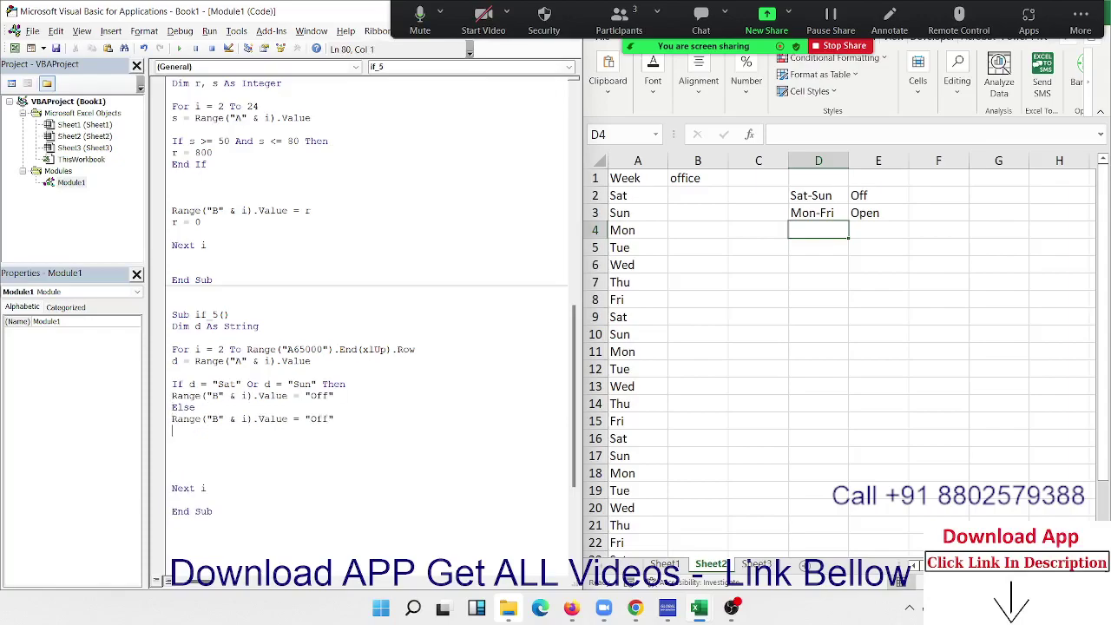
double_click(320, 418)
text(Opem)
key(BackSpace)
text(n)
click(173, 430)
text(end if)
key(Up)
Step: Run if_5, then clear the Off/Open results from column B
click(280, 360)
click(179, 48)
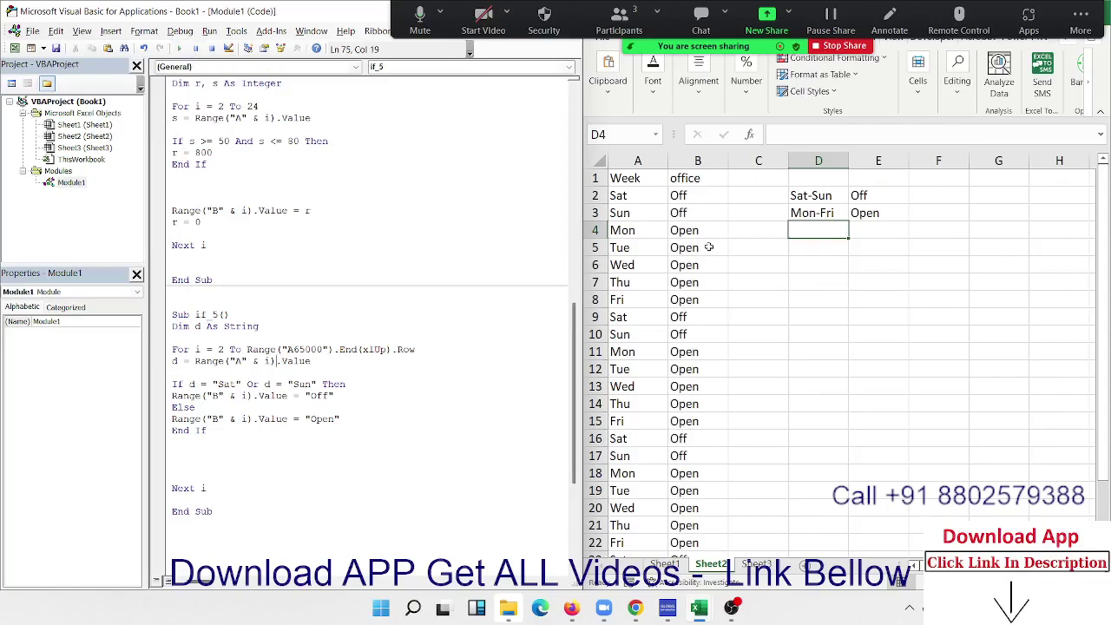
click(685, 213)
drag(686, 197, 757, 547)
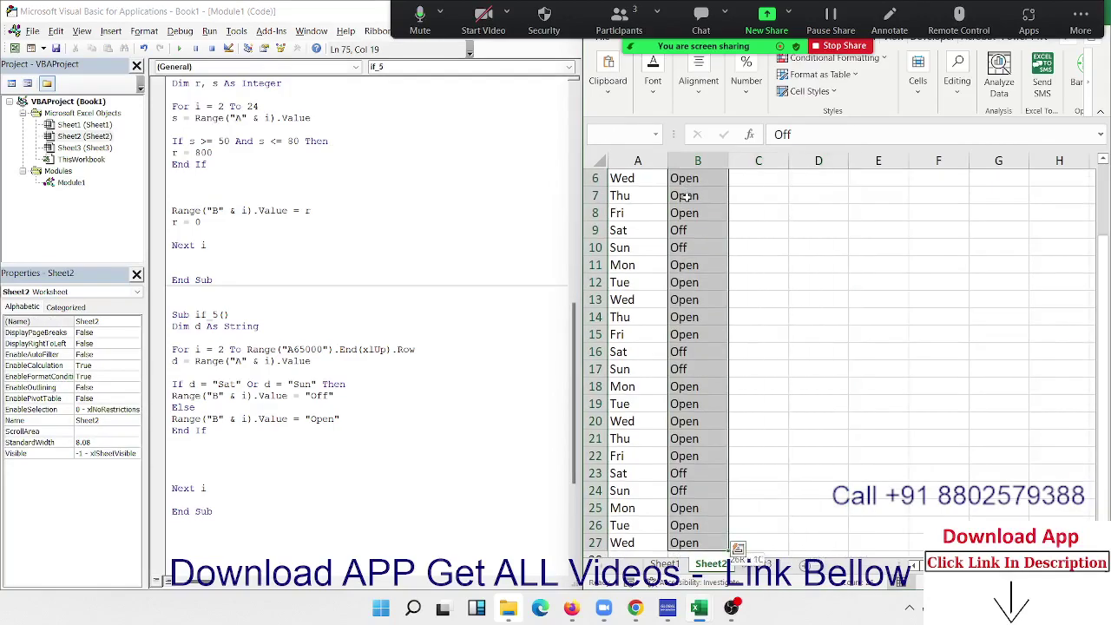
key(Delete)
Step: Retype A2 and A3 as lowercase sat and sun
scroll(686, 197, up, 3)
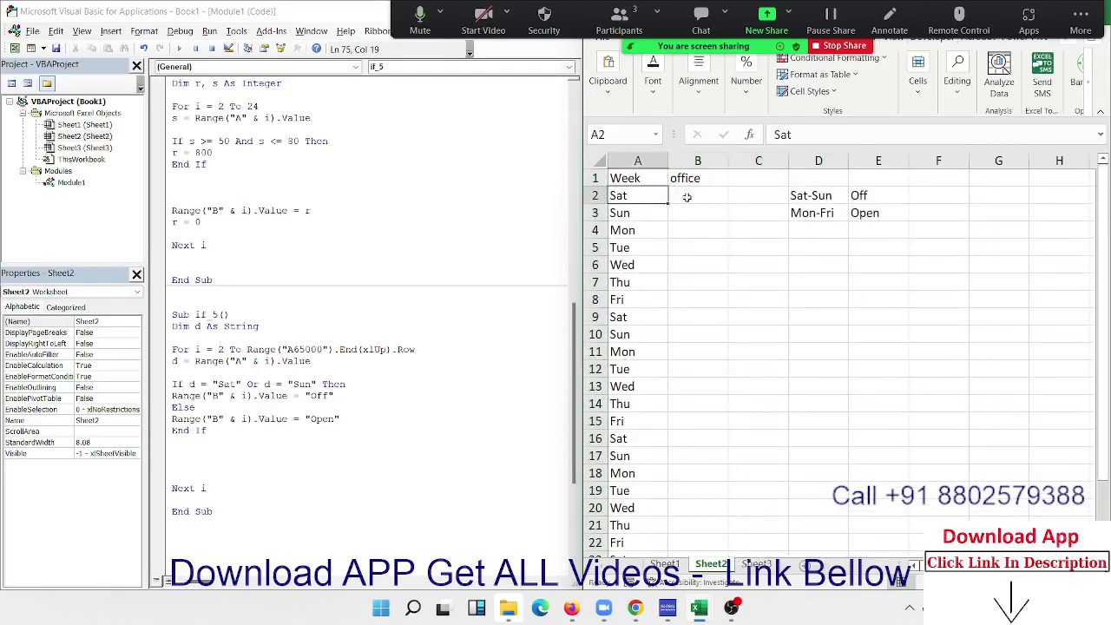
text(sat)
key(Return)
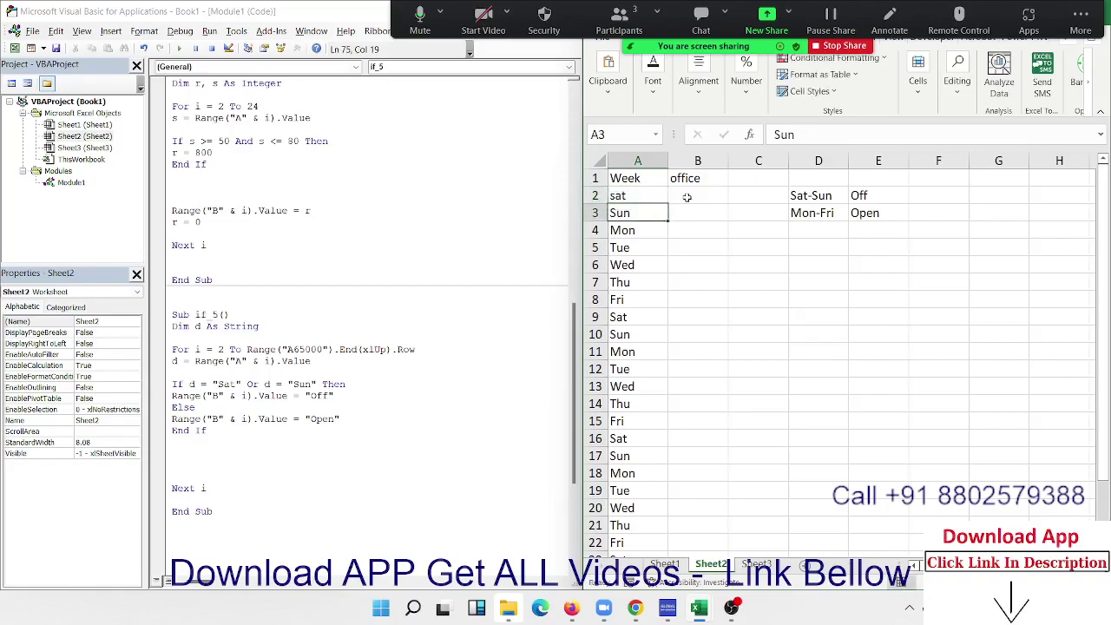
text(sun)
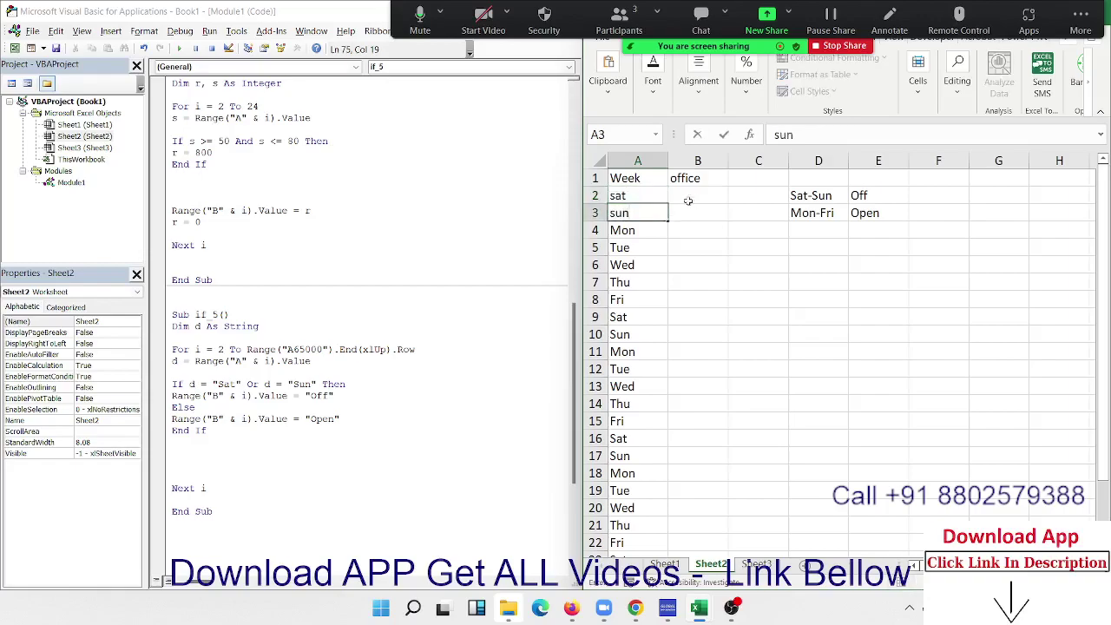
click(685, 301)
Step: Rerun if_5 and select A2:B3, showing both lowercase rows marked Open
click(380, 358)
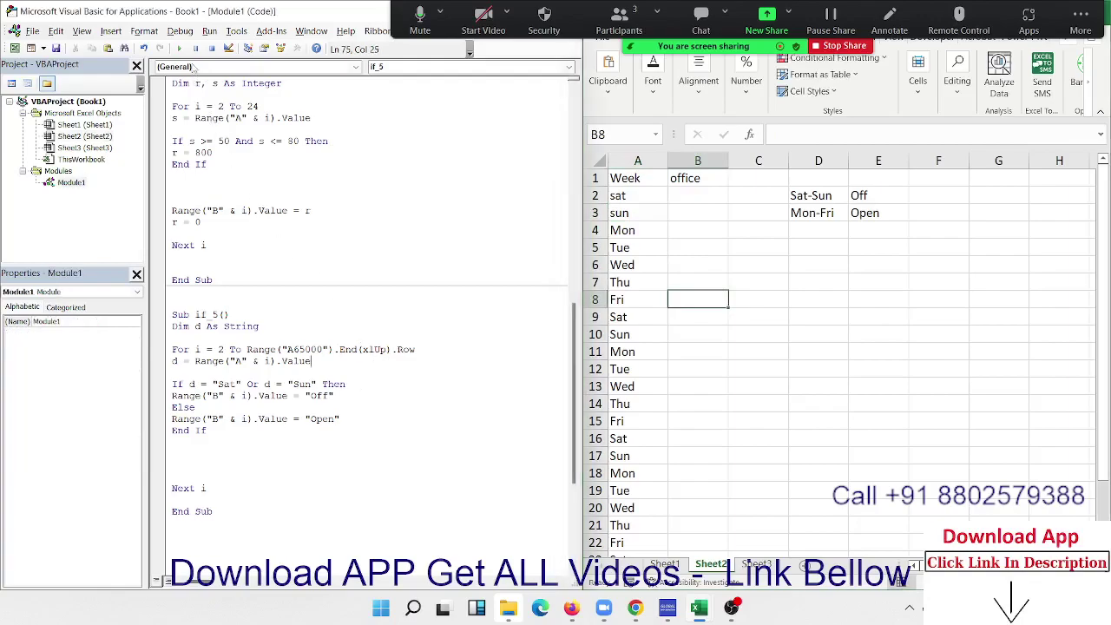
click(180, 50)
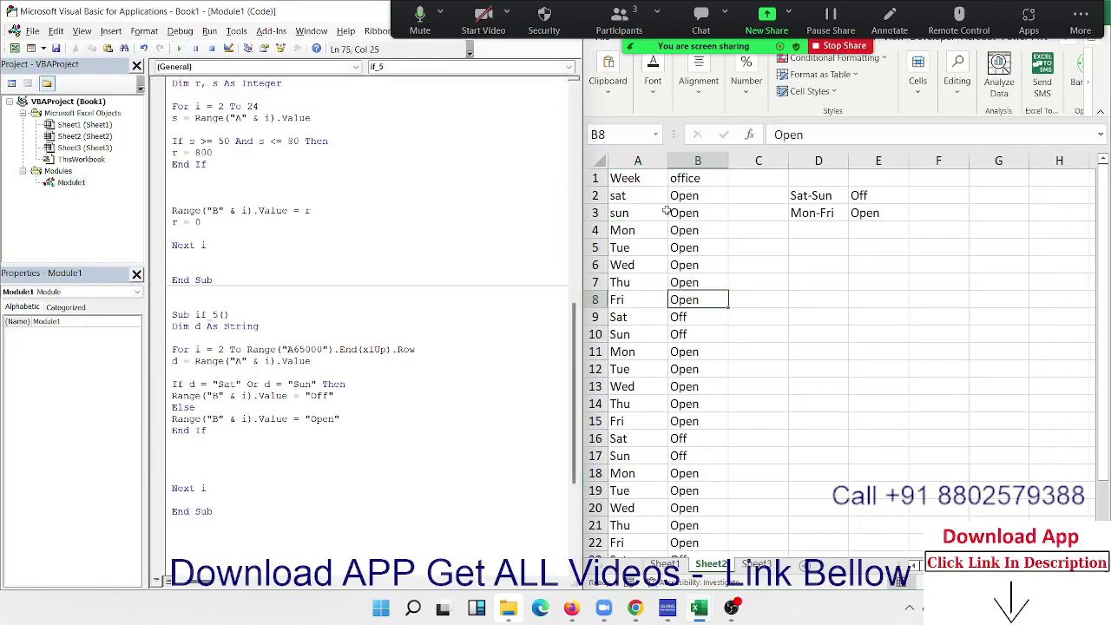
click(631, 213)
drag(631, 212, 693, 200)
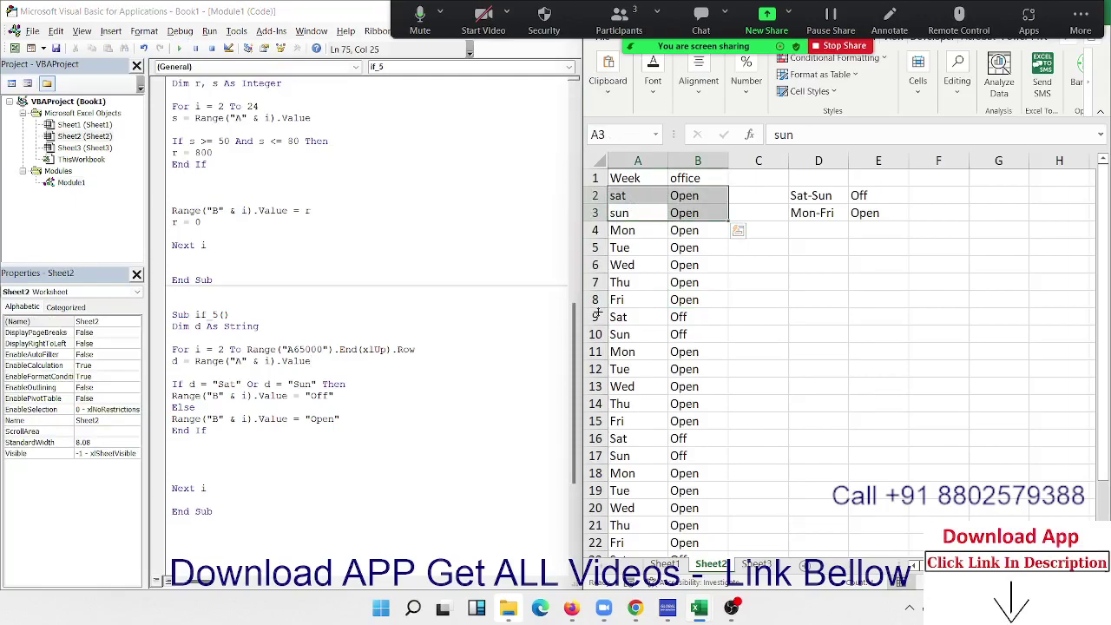
click(395, 405)
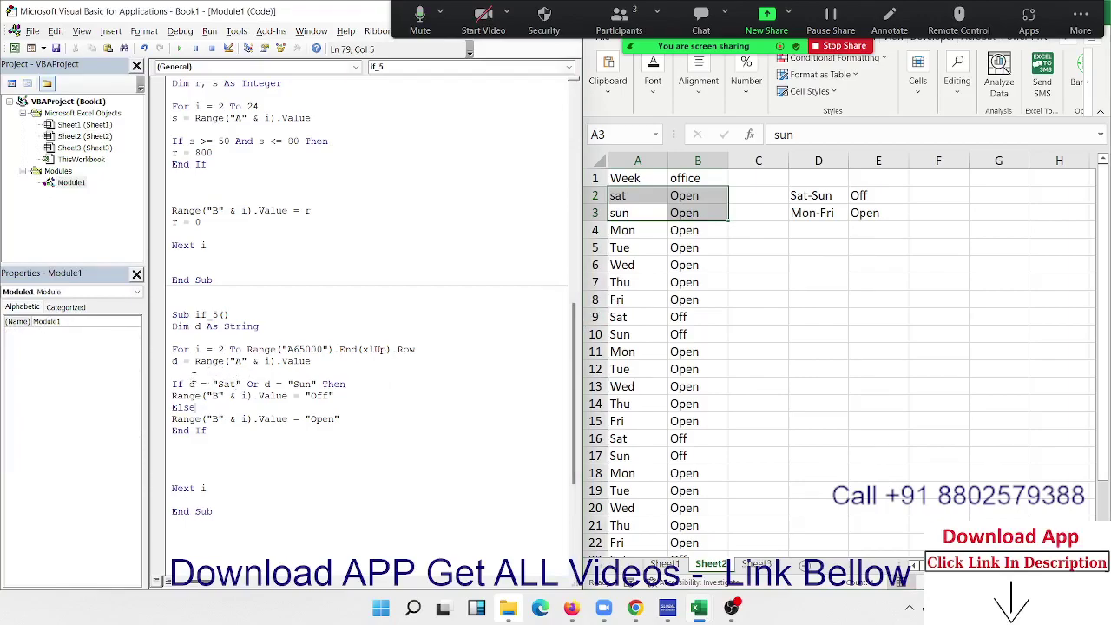
Step: Wrap the Range("A" & i).Value read on the d line in UCase()
click(195, 362)
text(ucase)
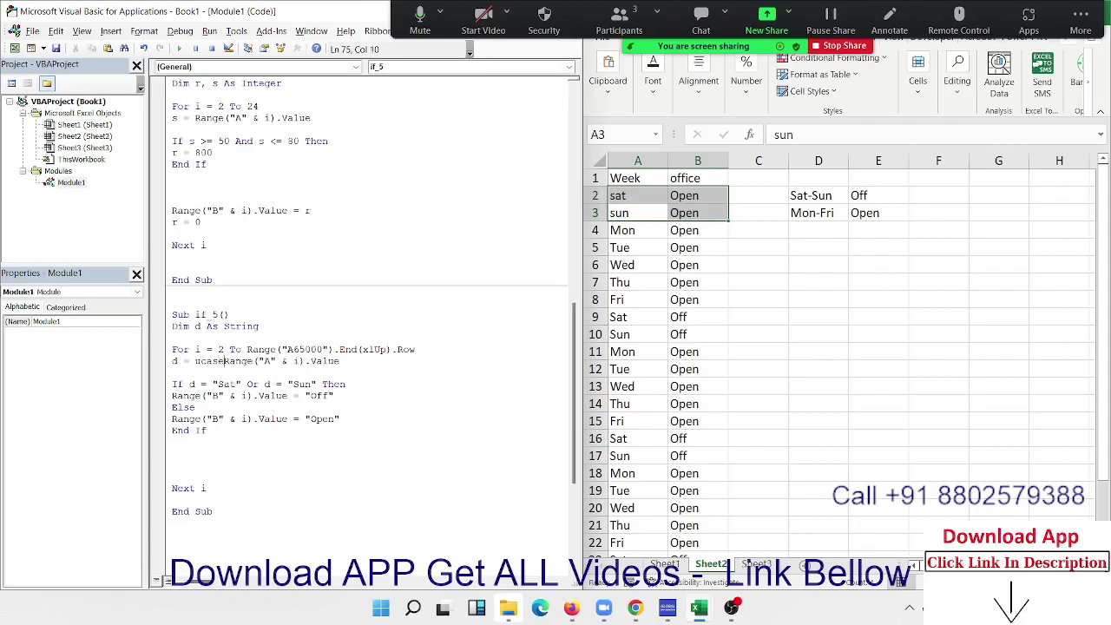
text(()
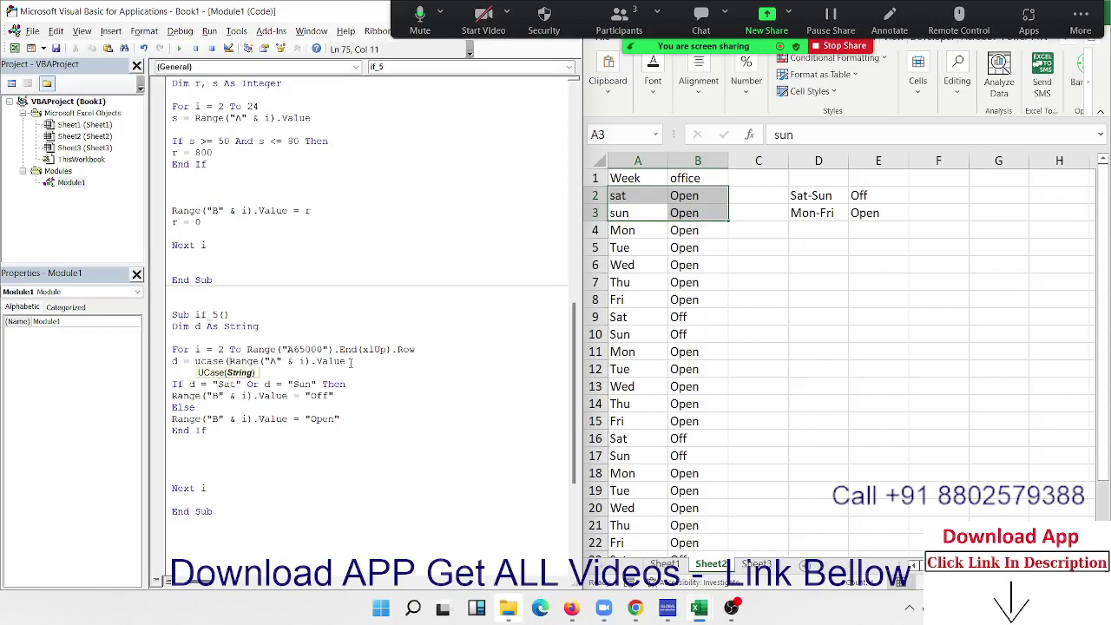
key(Escape)
text())
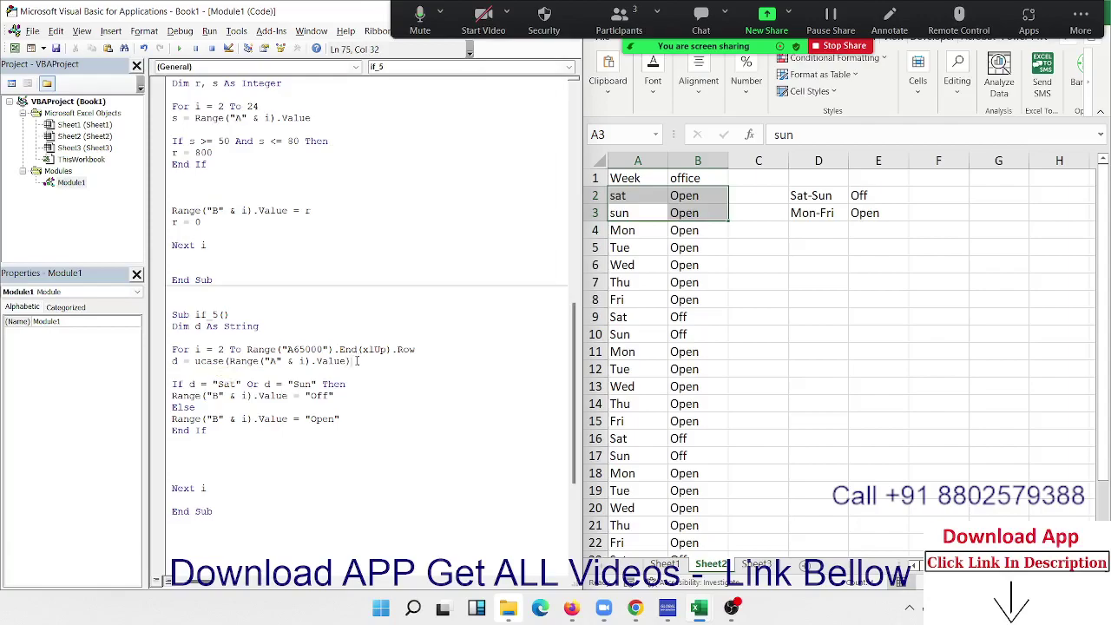
click(334, 418)
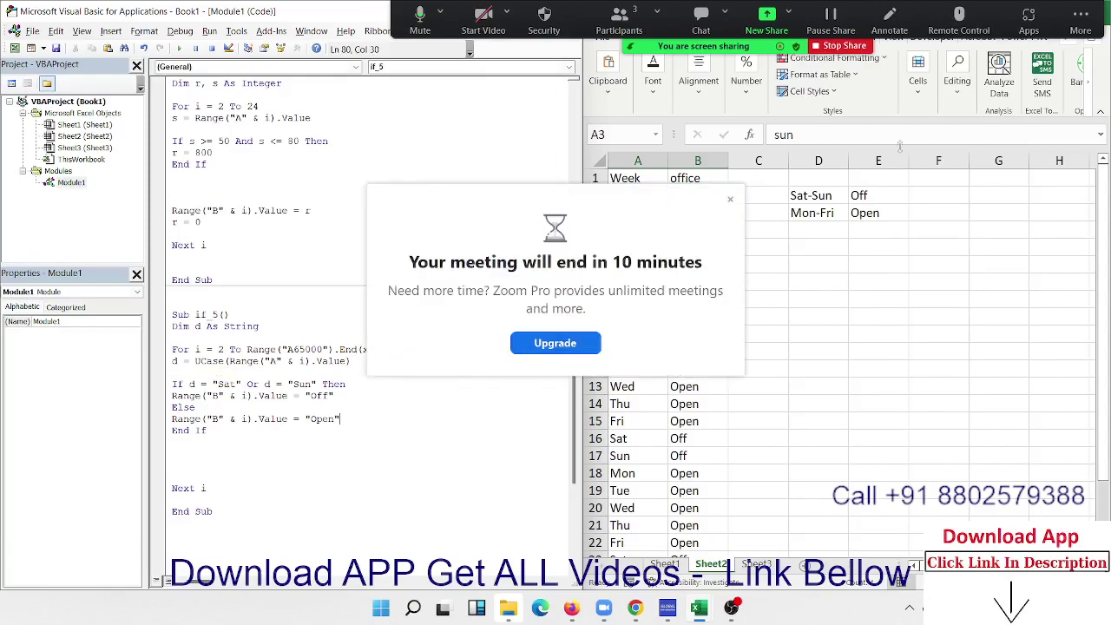
click(730, 200)
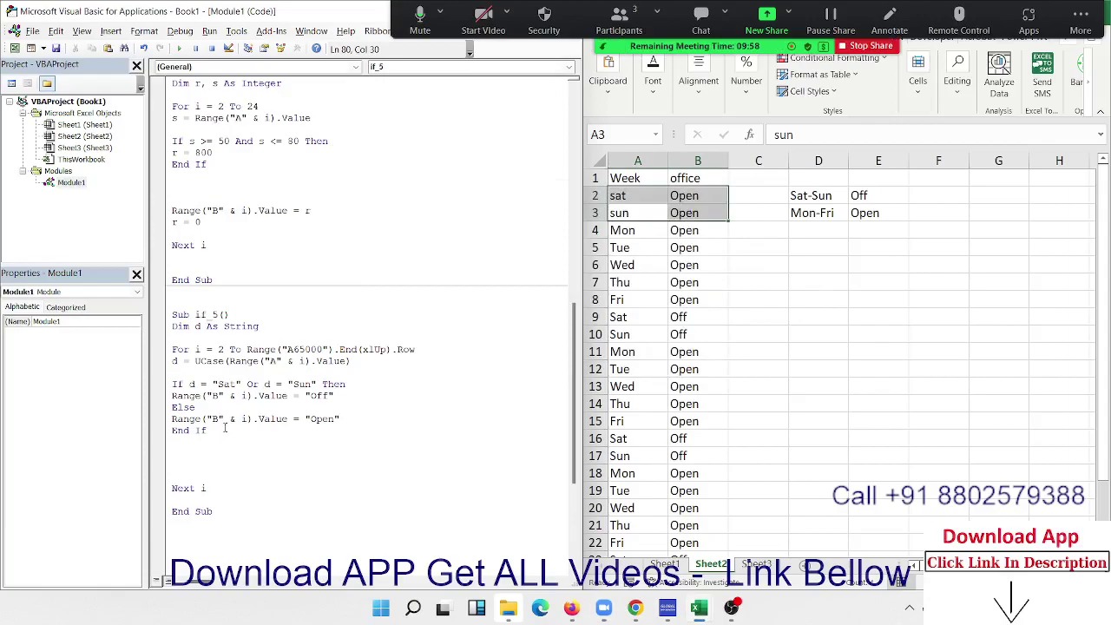
double_click(319, 395)
Step: Change the If test to "SAT" or "SUN" and rerun if_5
double_click(225, 384)
text(SU)
key(BackSpace)
text(AT)
double_click(301, 383)
text(SUN)
click(284, 432)
click(295, 360)
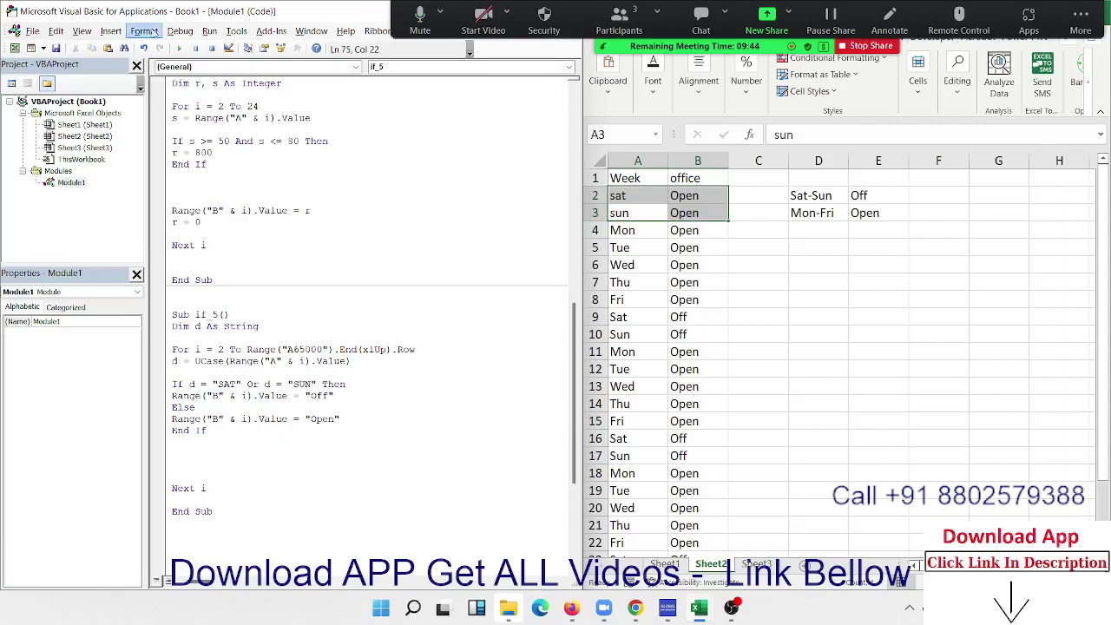
click(179, 49)
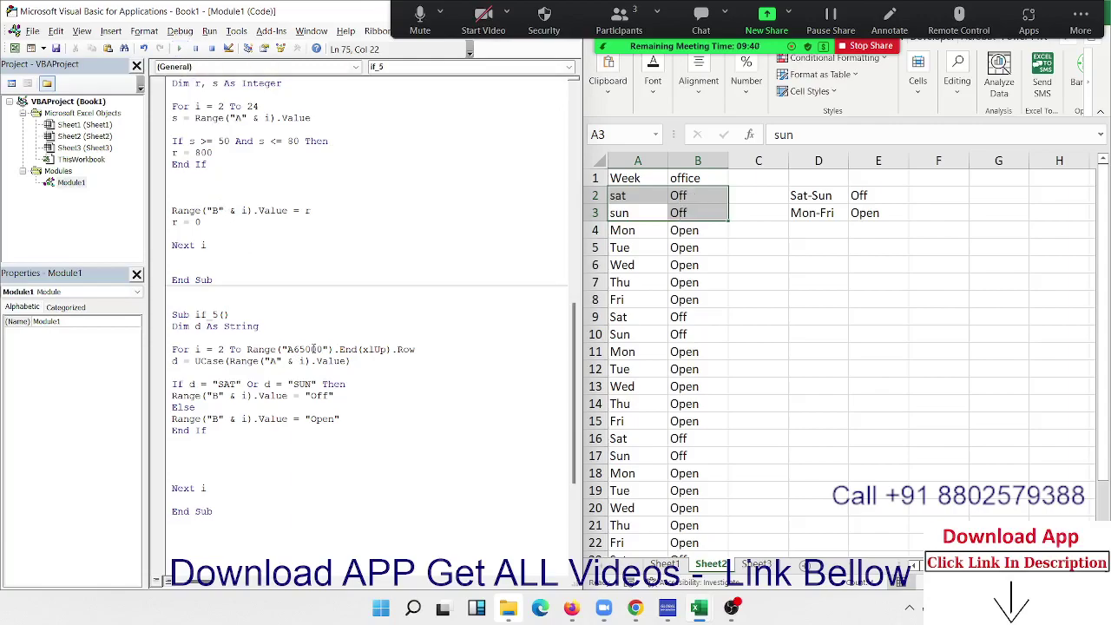
scroll(330, 378, up, 4)
scroll(330, 378, up, 5)
scroll(317, 347, up, 5)
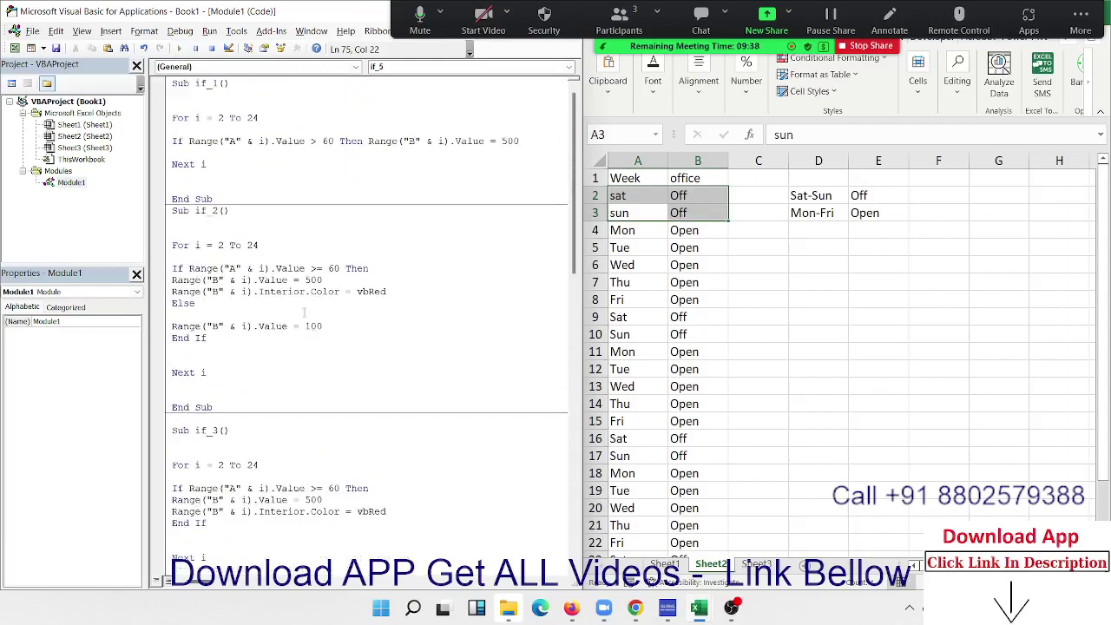
drag(224, 117, 426, 140)
click(235, 141)
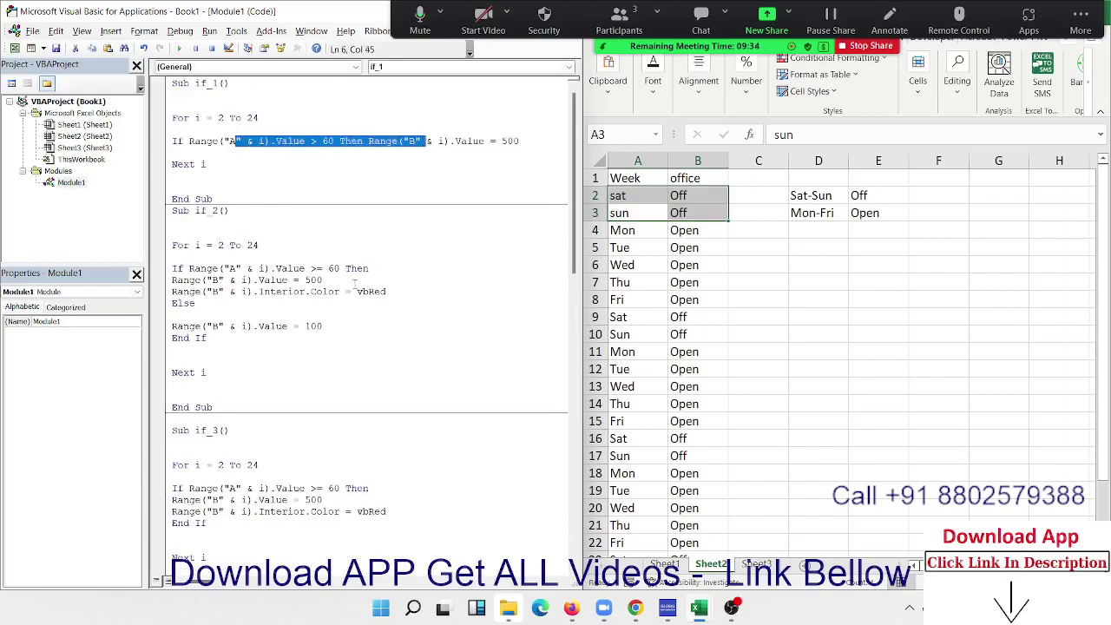
drag(293, 279, 312, 280)
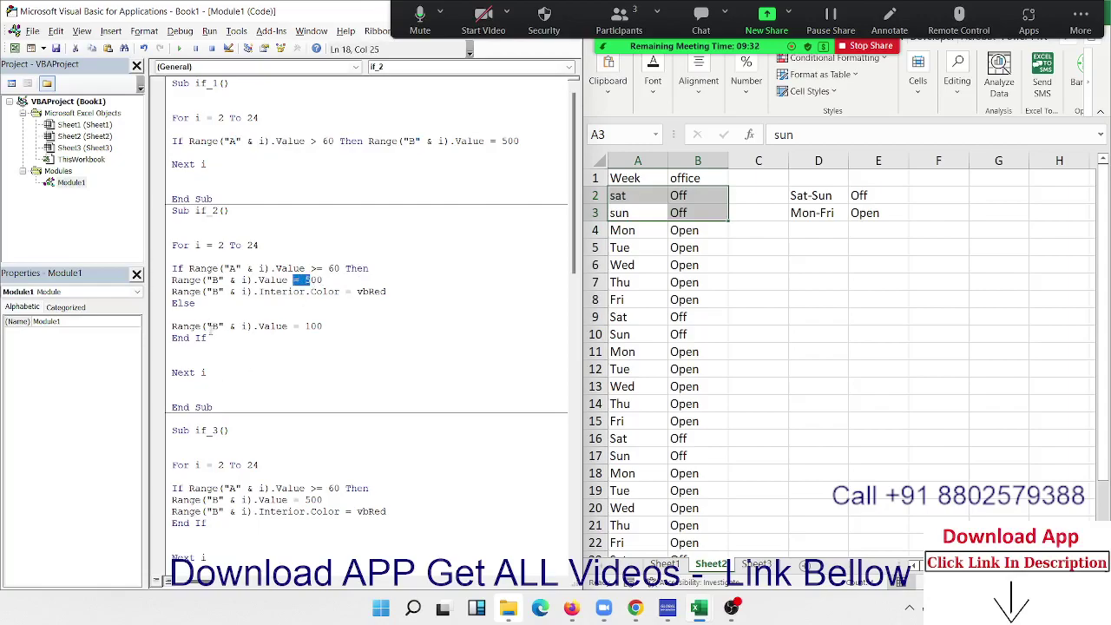
click(210, 327)
scroll(214, 331, down, 2)
scroll(214, 331, down, 1)
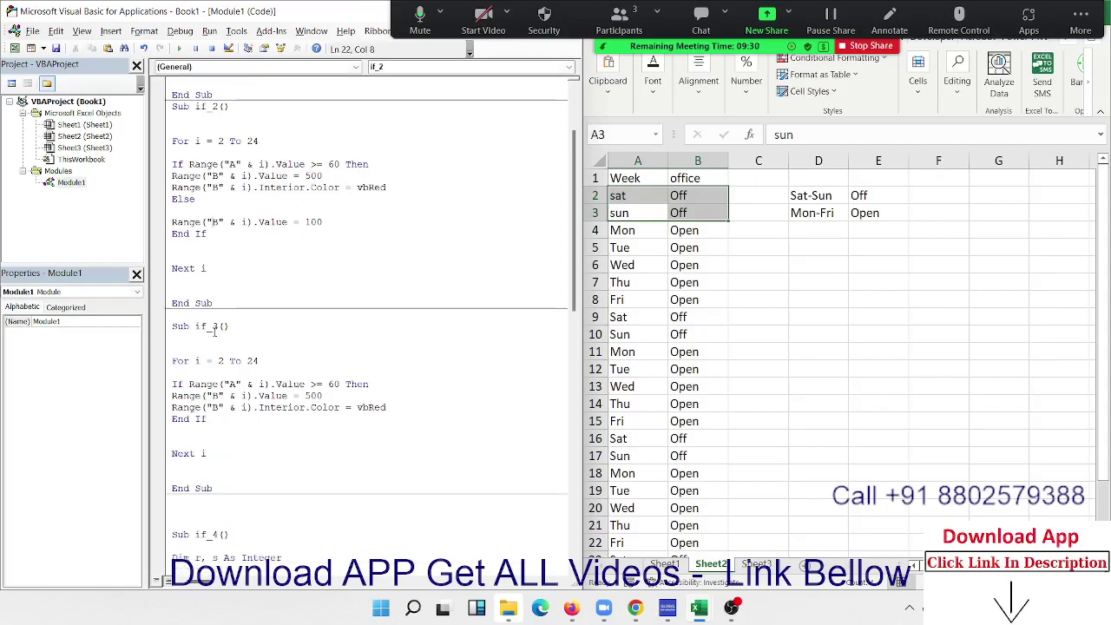
scroll(214, 332, down, 1)
click(217, 382)
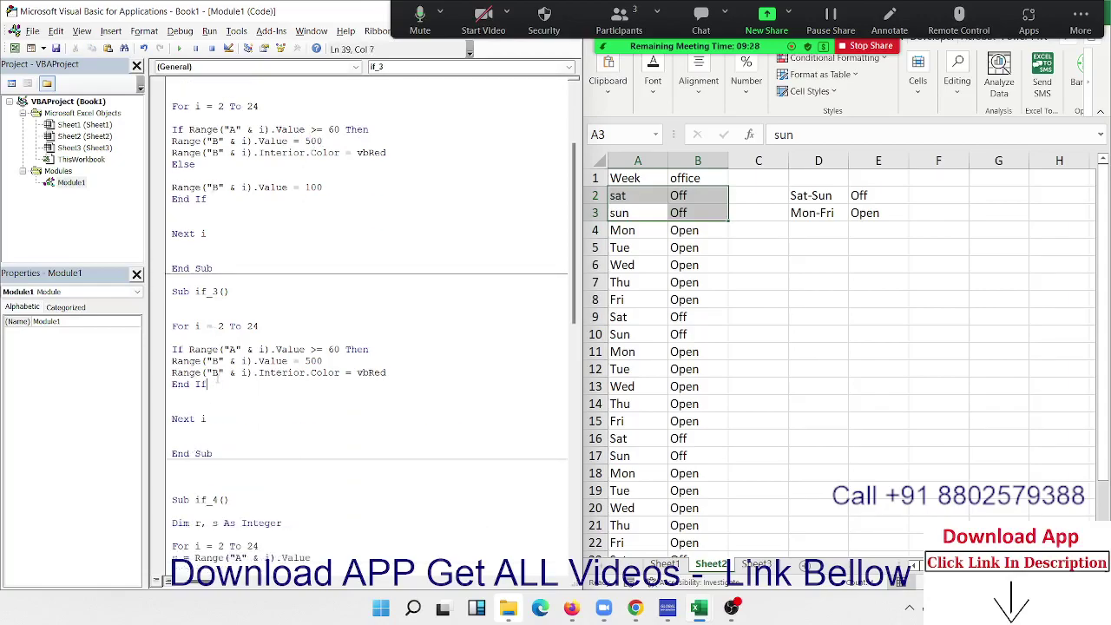
scroll(217, 379, down, 4)
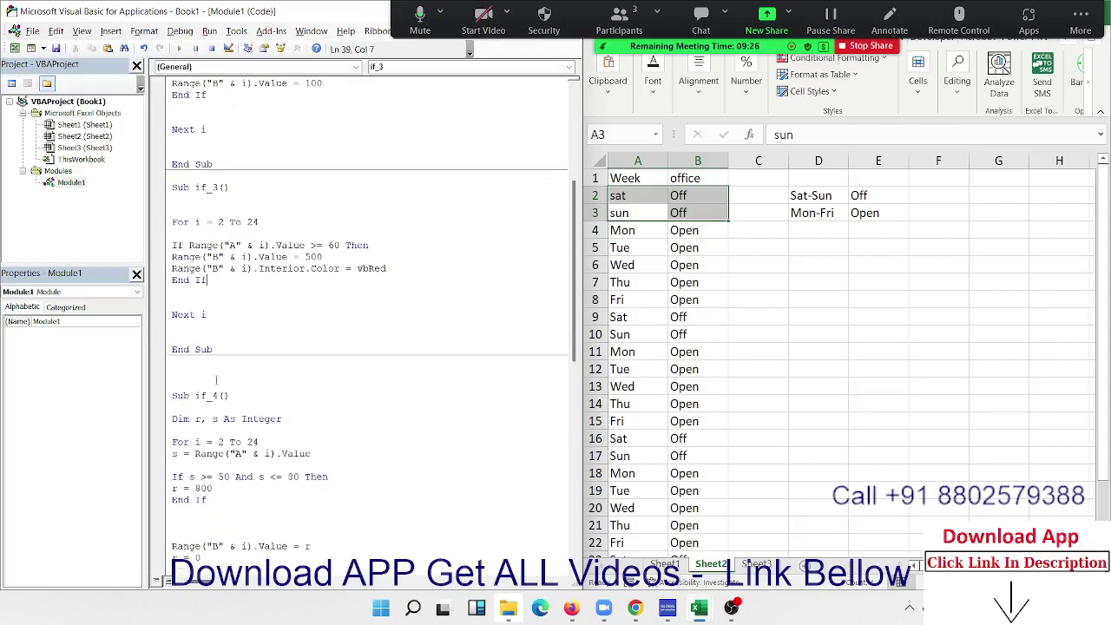
scroll(216, 379, down, 2)
scroll(215, 380, down, 1)
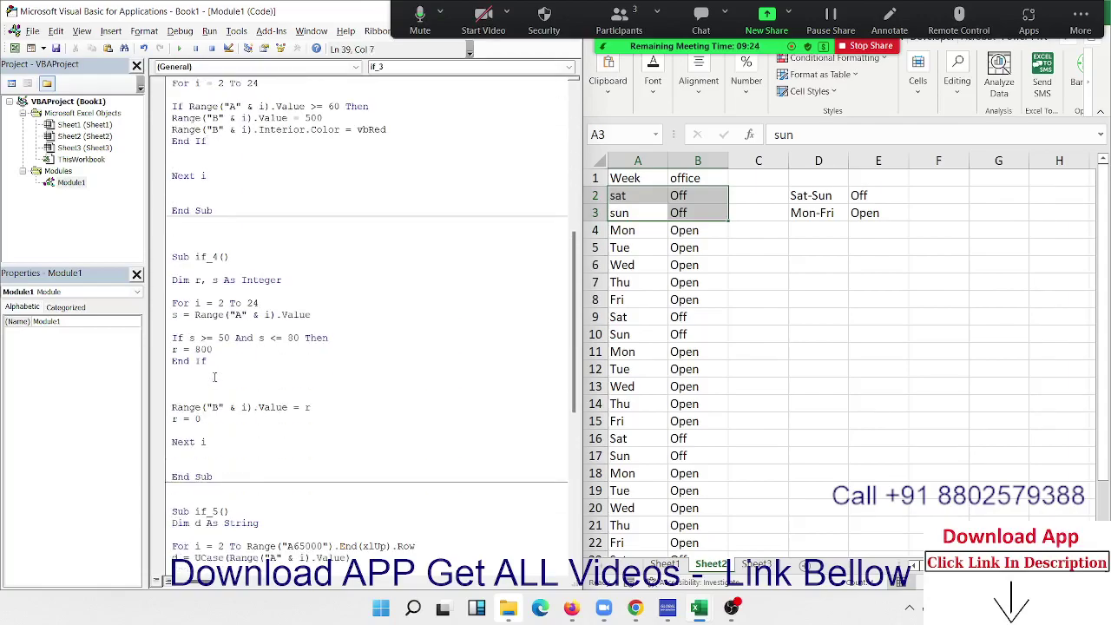
drag(188, 338, 295, 340)
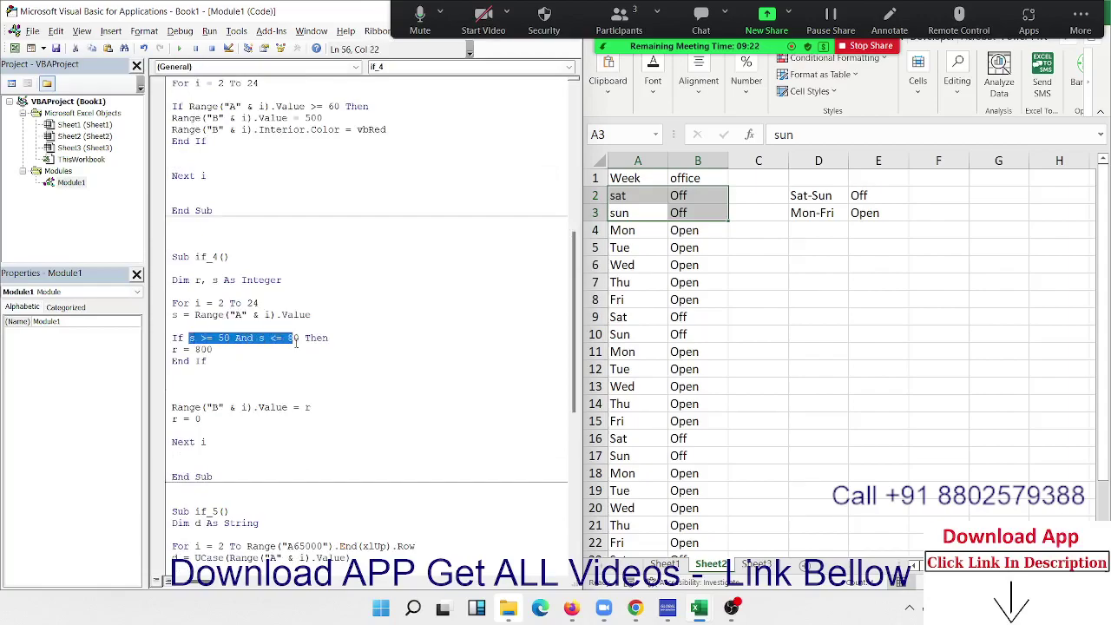
scroll(295, 340, down, 4)
scroll(277, 370, down, 1)
click(236, 395)
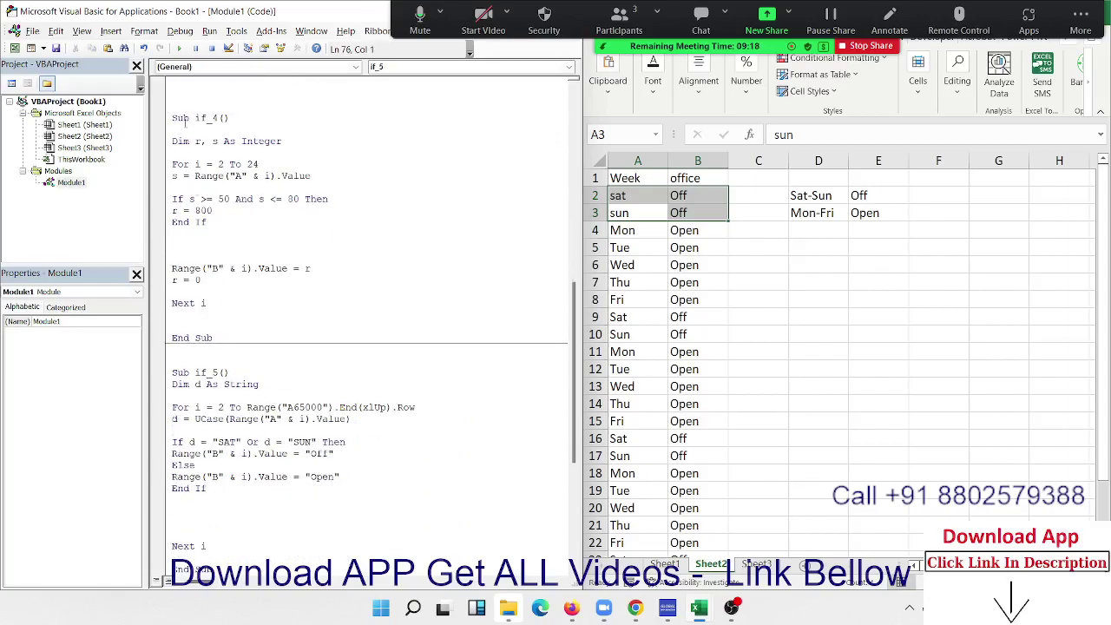
drag(185, 141, 247, 176)
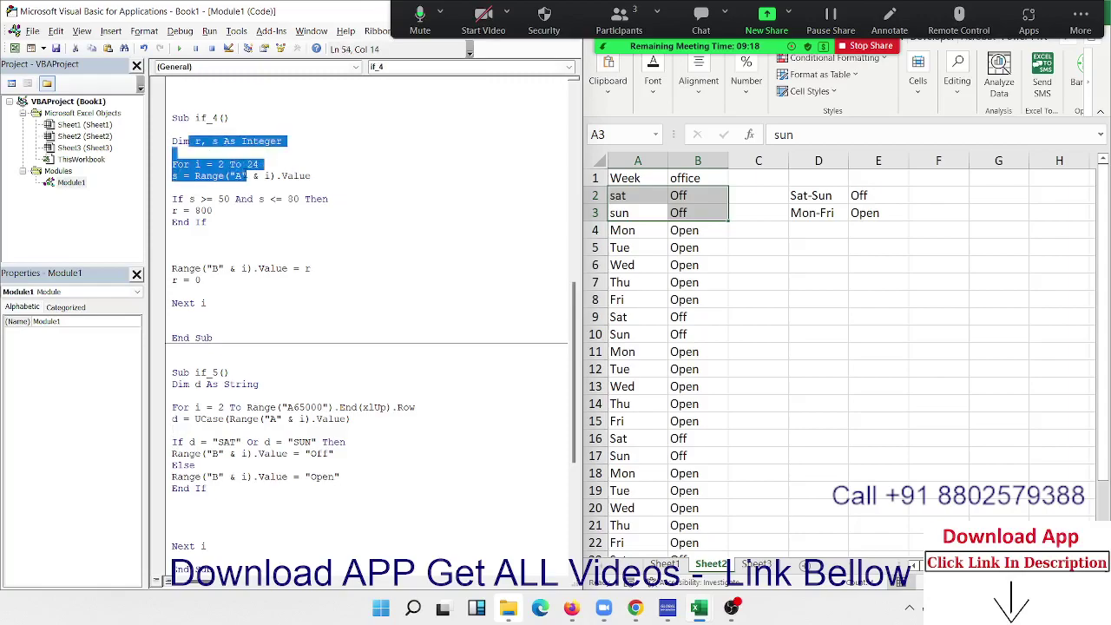
click(276, 226)
key(ctrl+a)
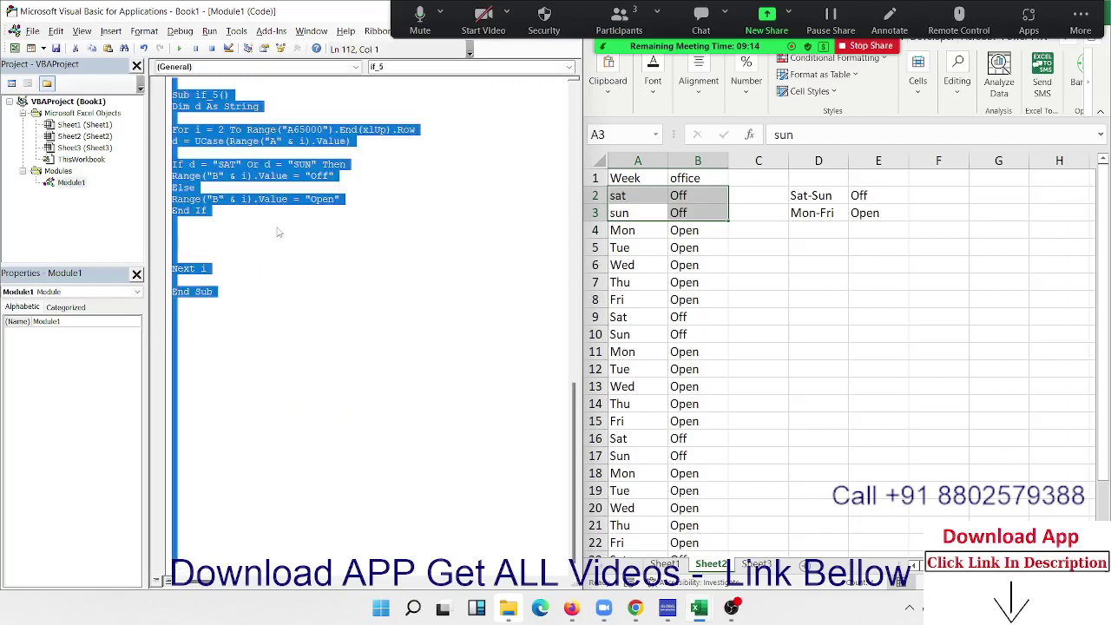